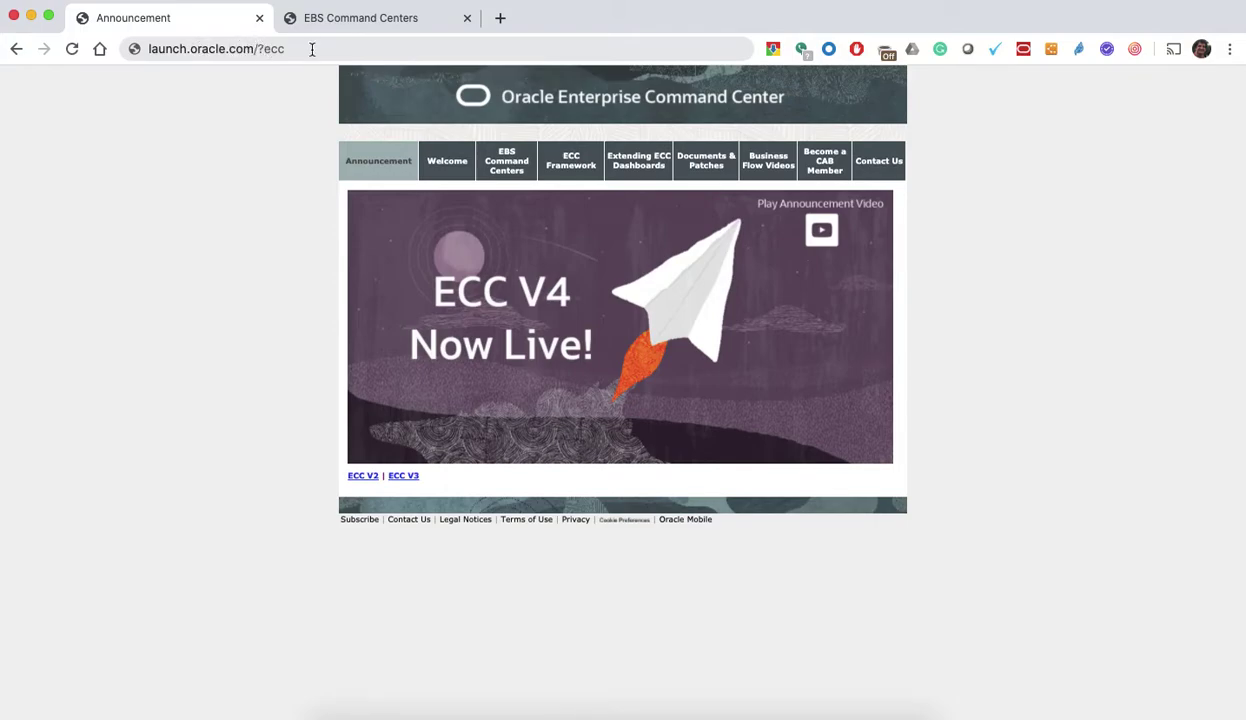
Look through the EBS Command Centers overview and open the Financials dashboards with their training and guide links.
click(365, 46)
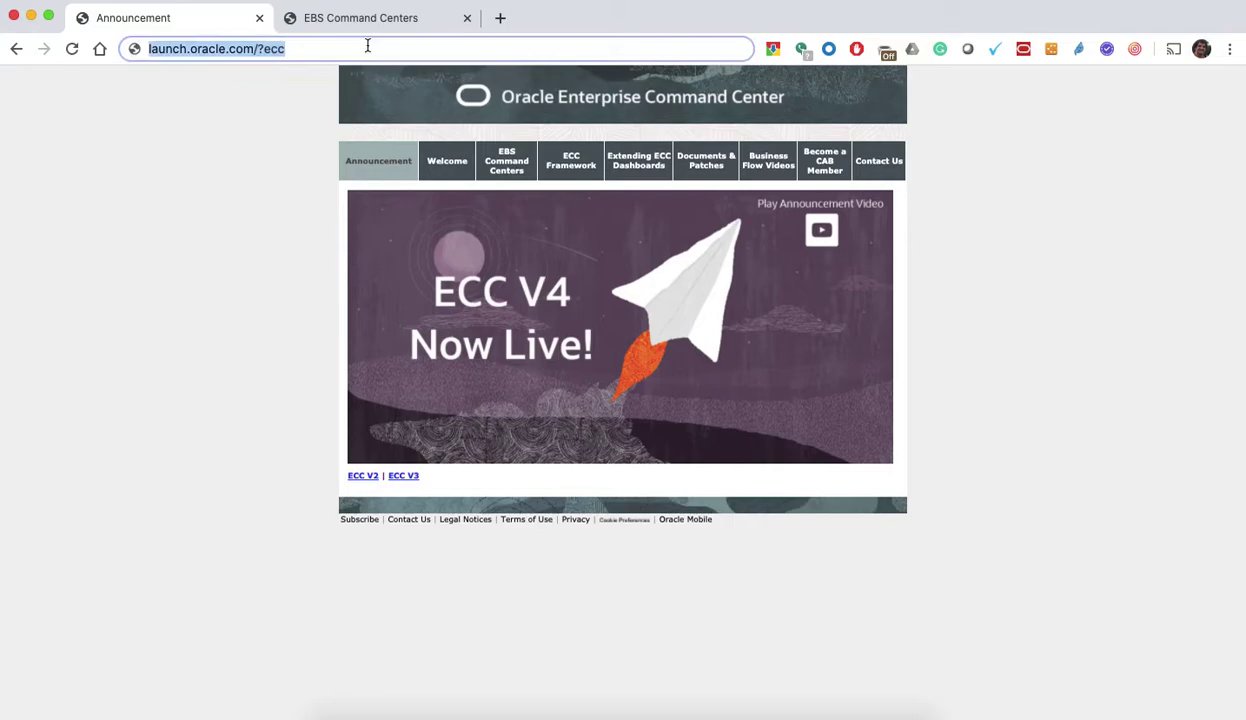
click(383, 27)
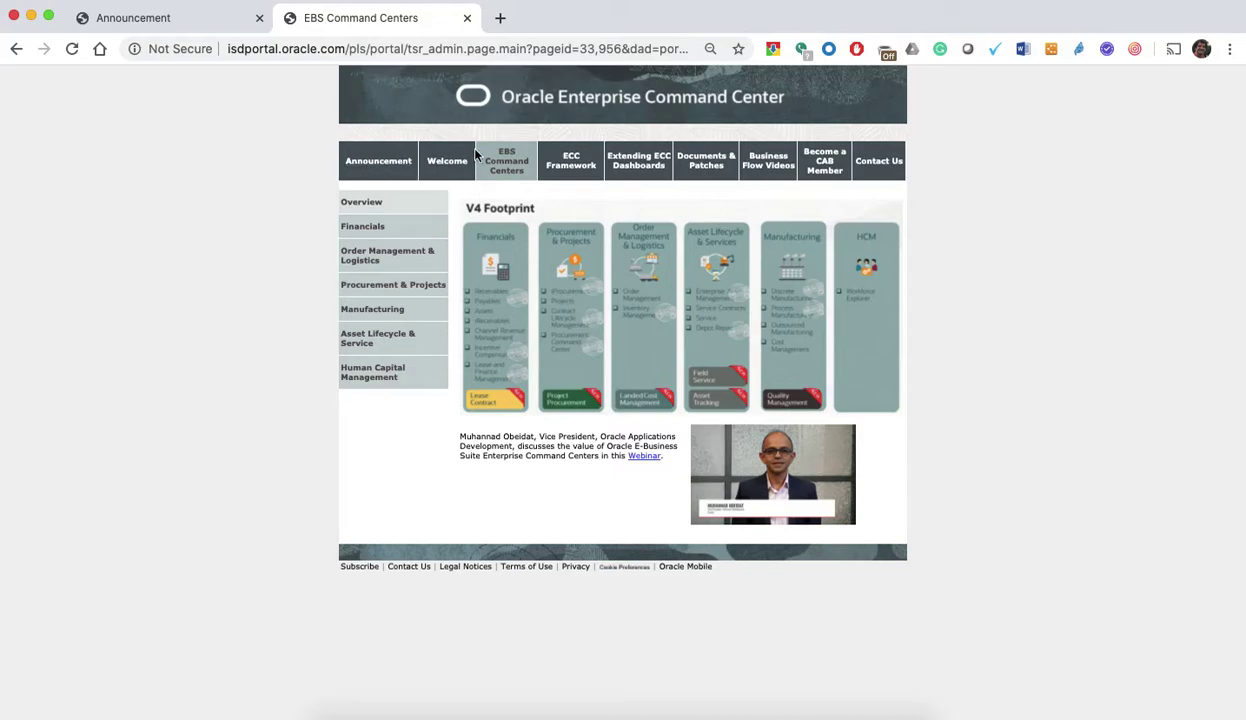
click(381, 163)
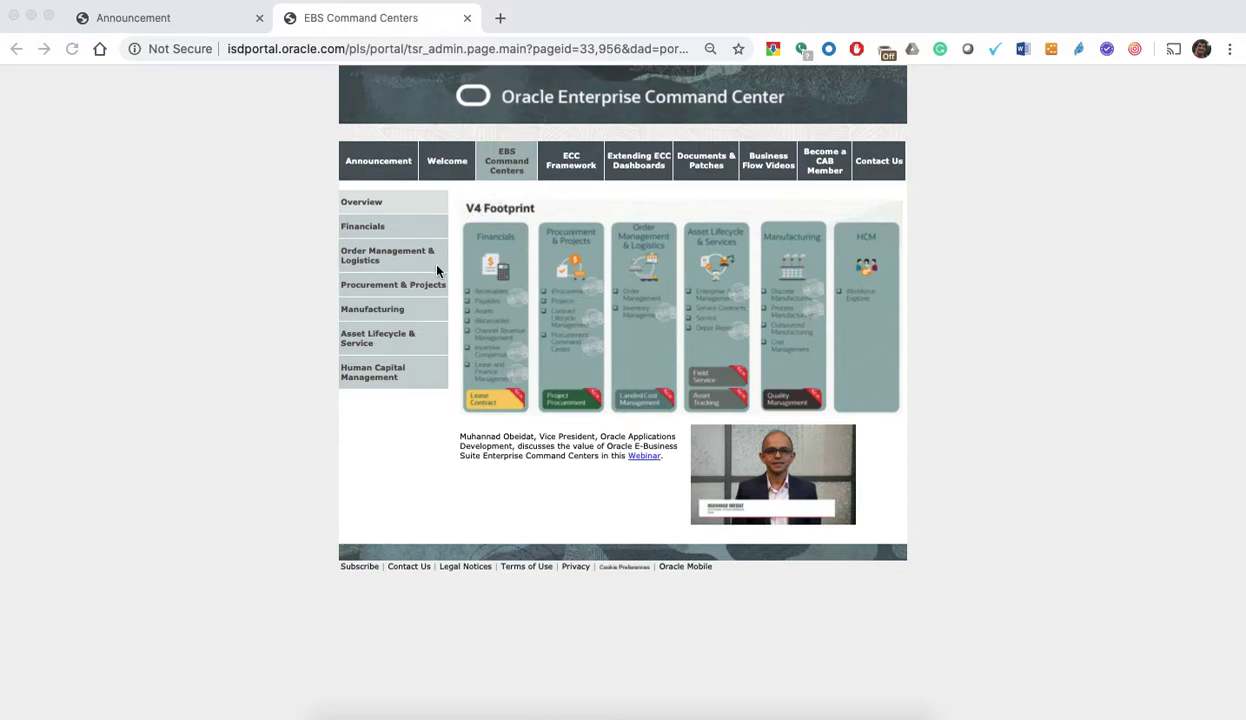
click(366, 231)
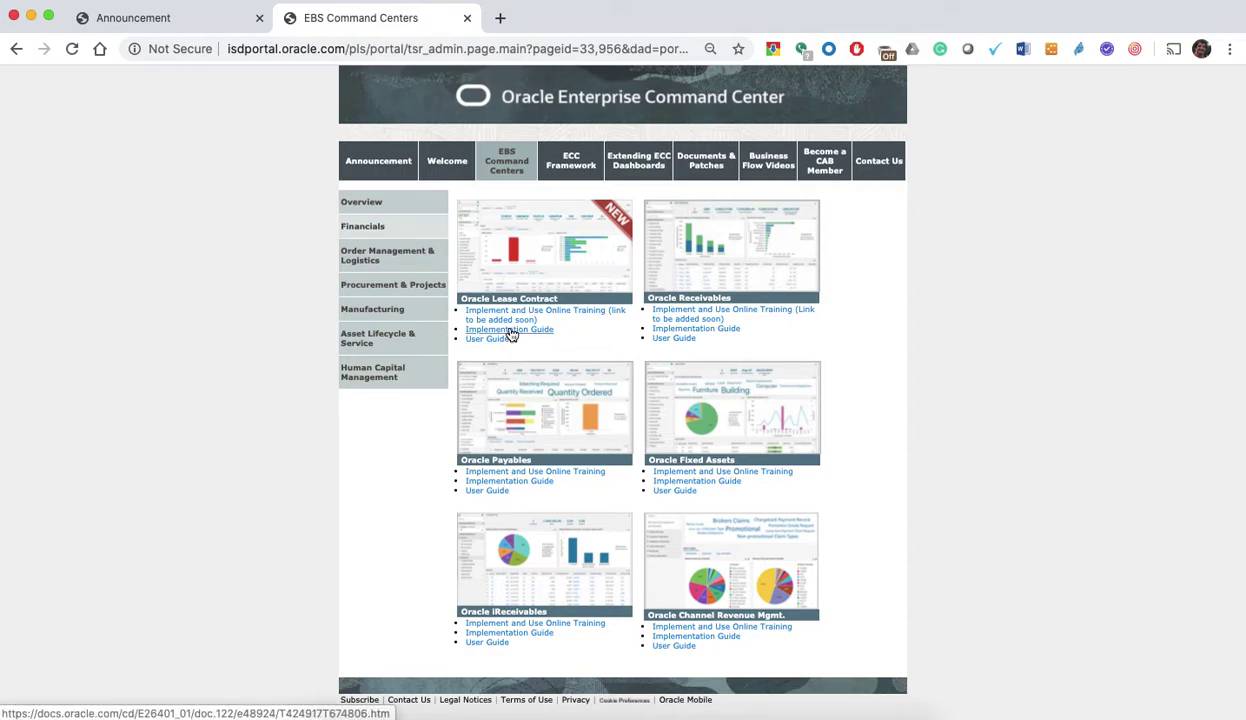
Review the V4 ECC Framework features and proceed to the Extending ECC Dashboards page.
click(562, 167)
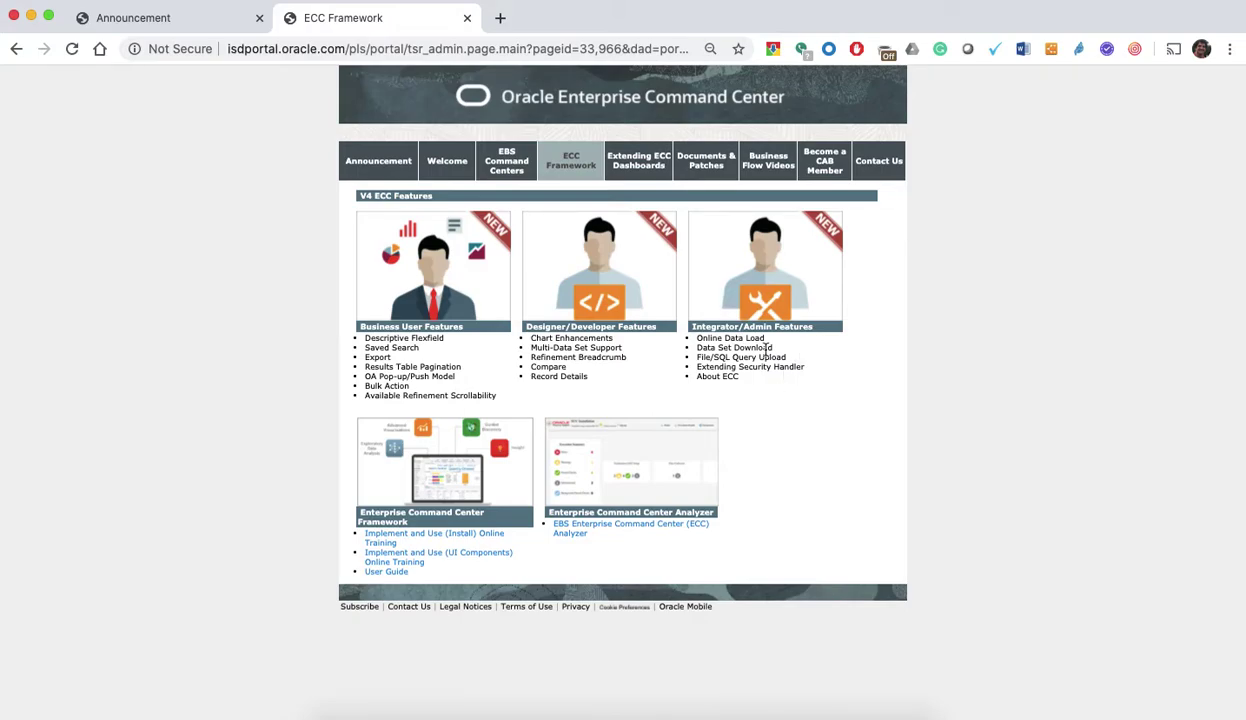
click(656, 168)
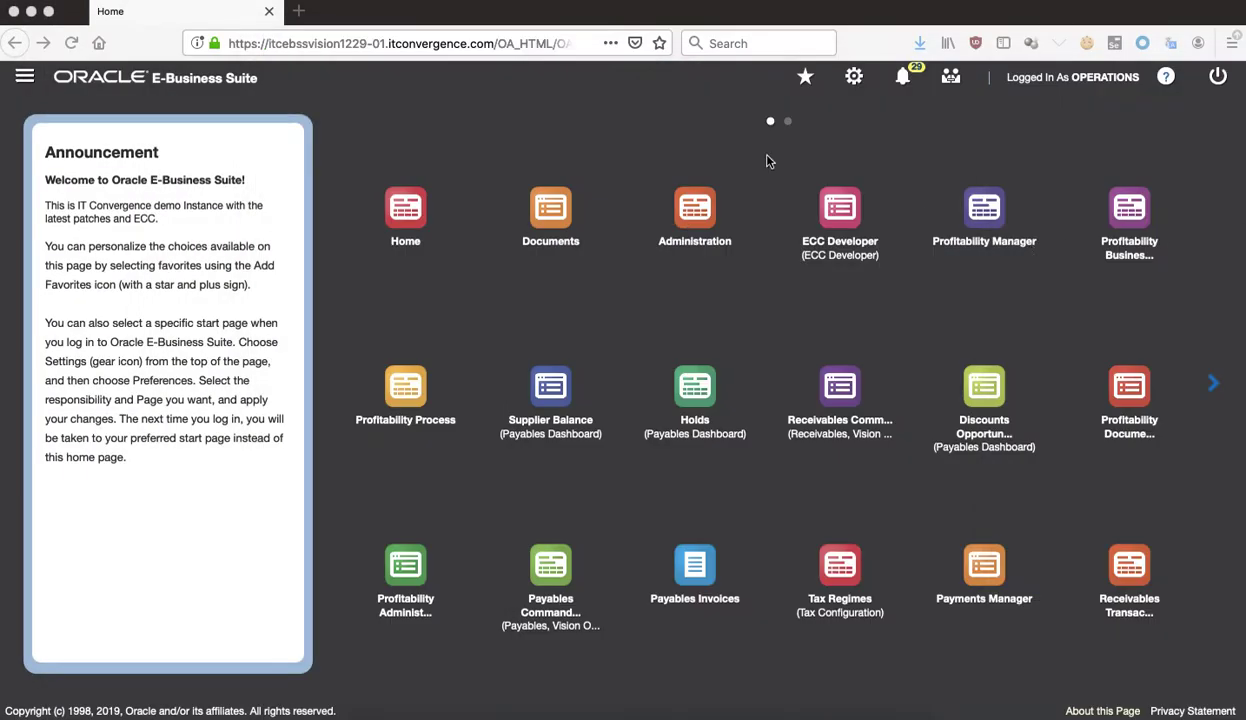
Switch to Oracle E-Business Suite, open the Payables Command Center, and review the Supplier Balance summary, charts and open invoices.
click(510, 110)
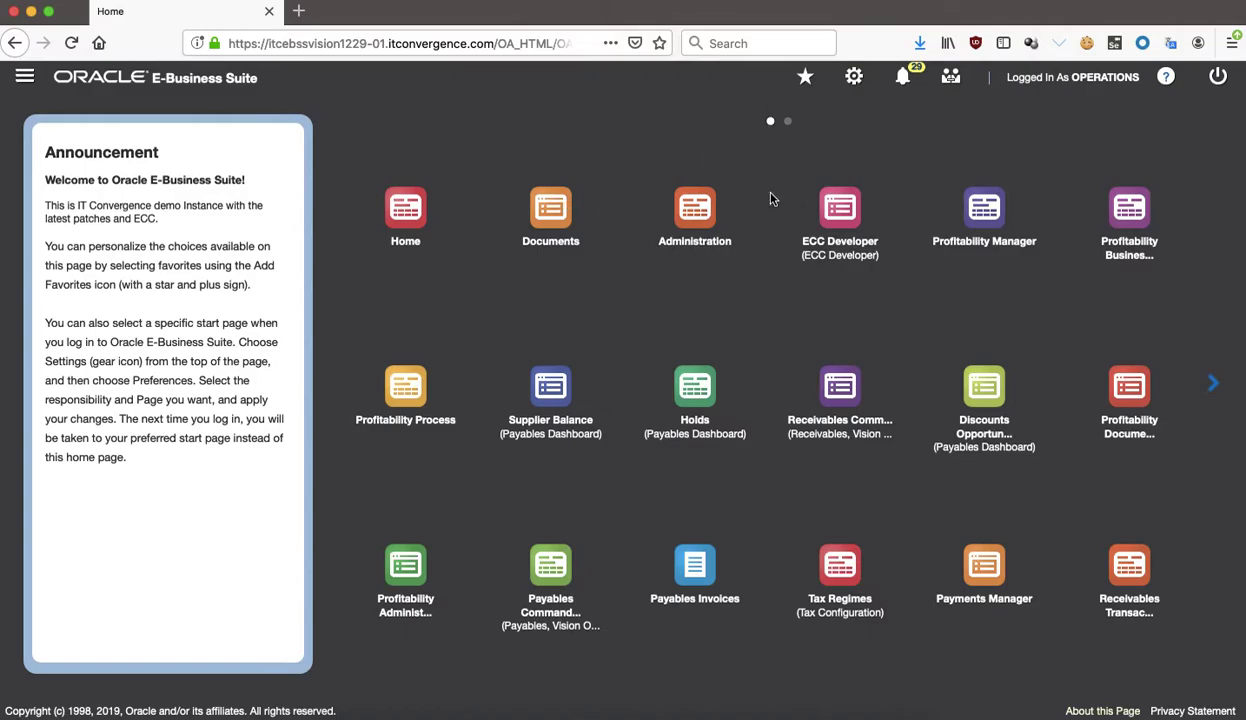
click(549, 574)
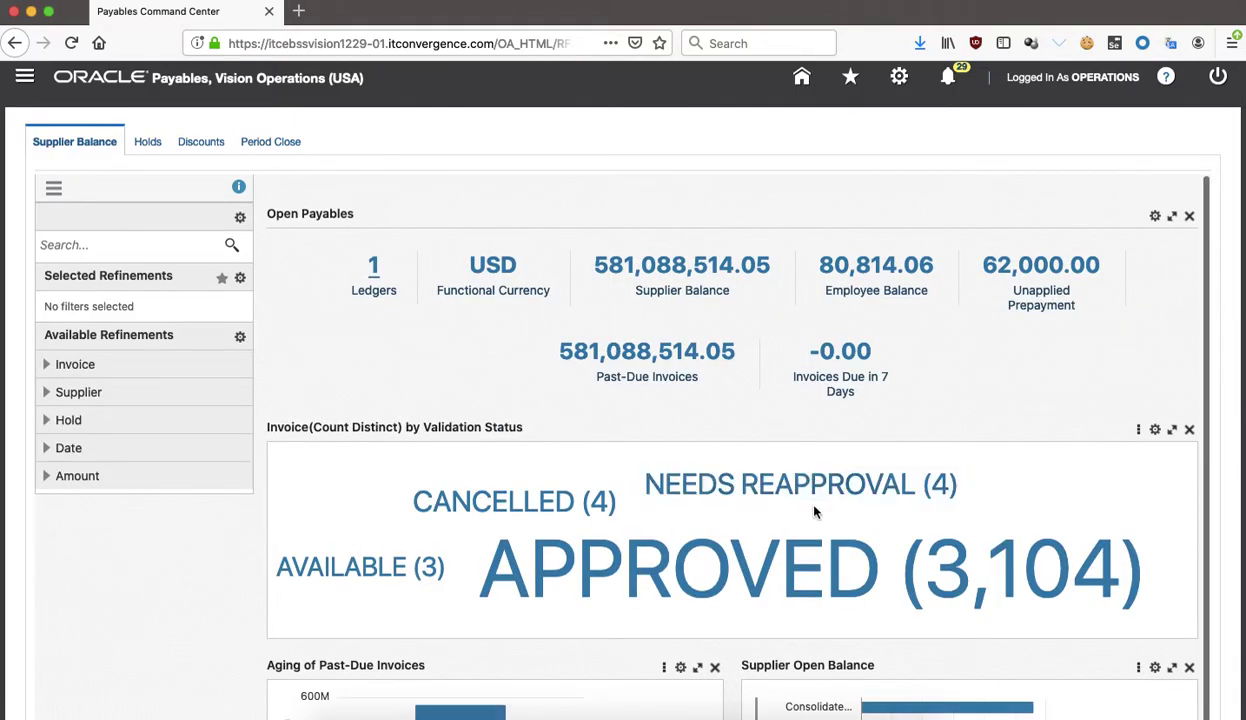
scroll(840, 509, down, 3)
scroll(672, 510, down, 5)
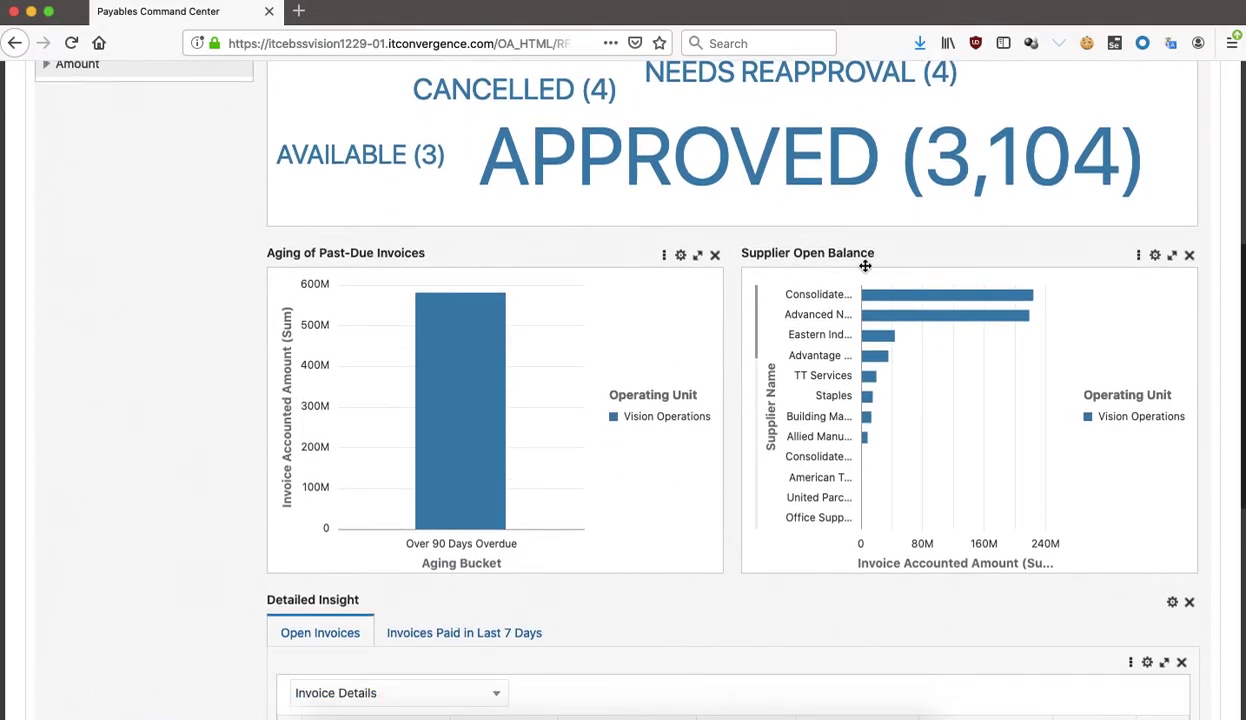
scroll(667, 384, down, 5)
scroll(665, 385, down, 3)
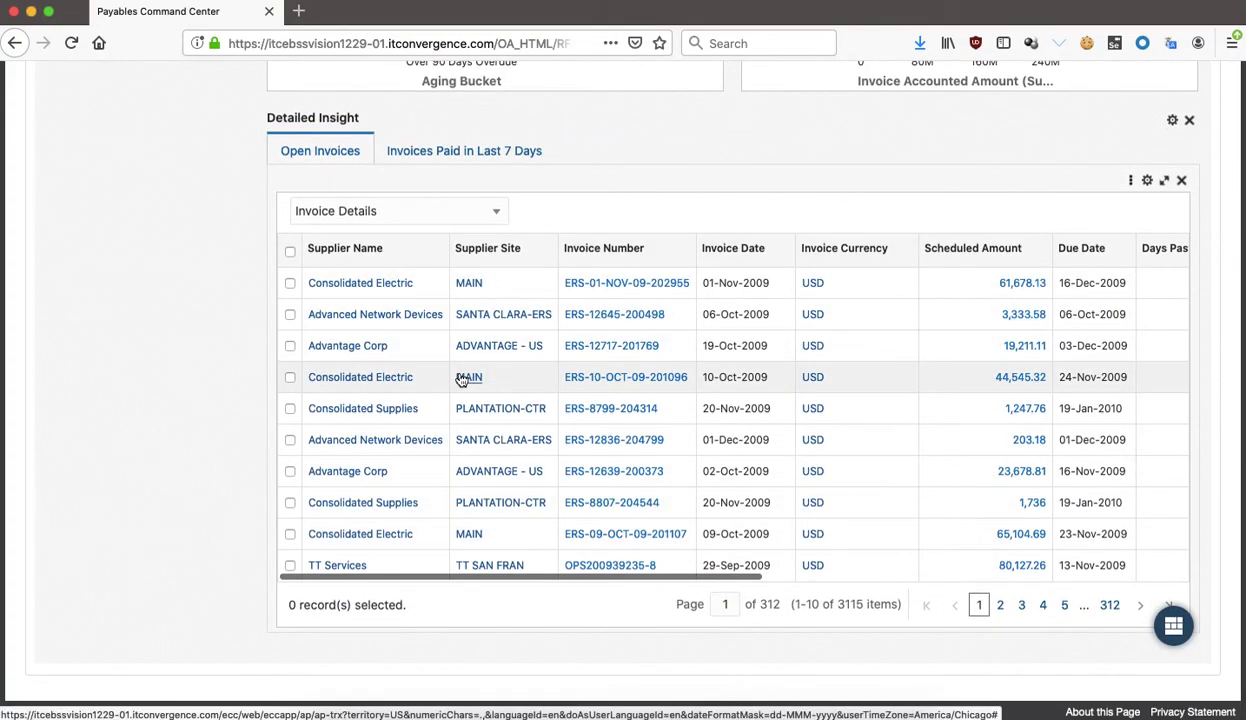
scroll(459, 373, up, 5)
scroll(459, 373, up, 10)
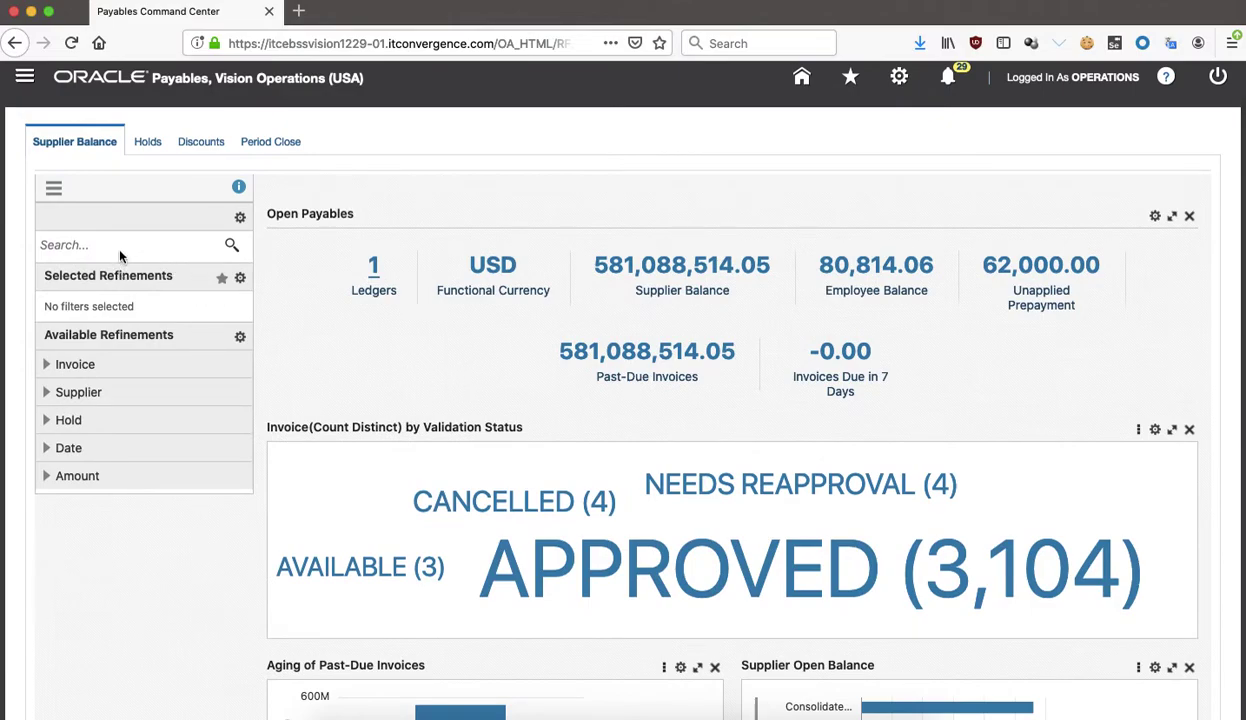
Apply the saved search Approved to the Supplier Balance dashboard and review its selected refinements.
click(120, 246)
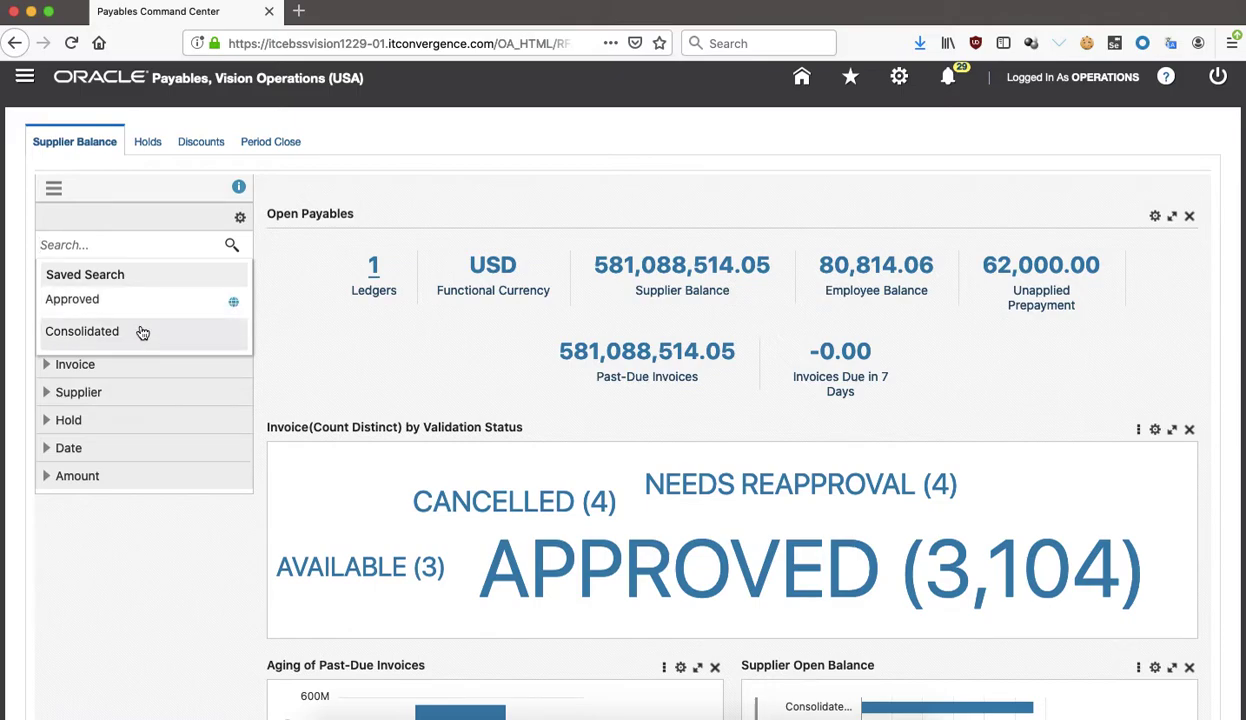
click(148, 226)
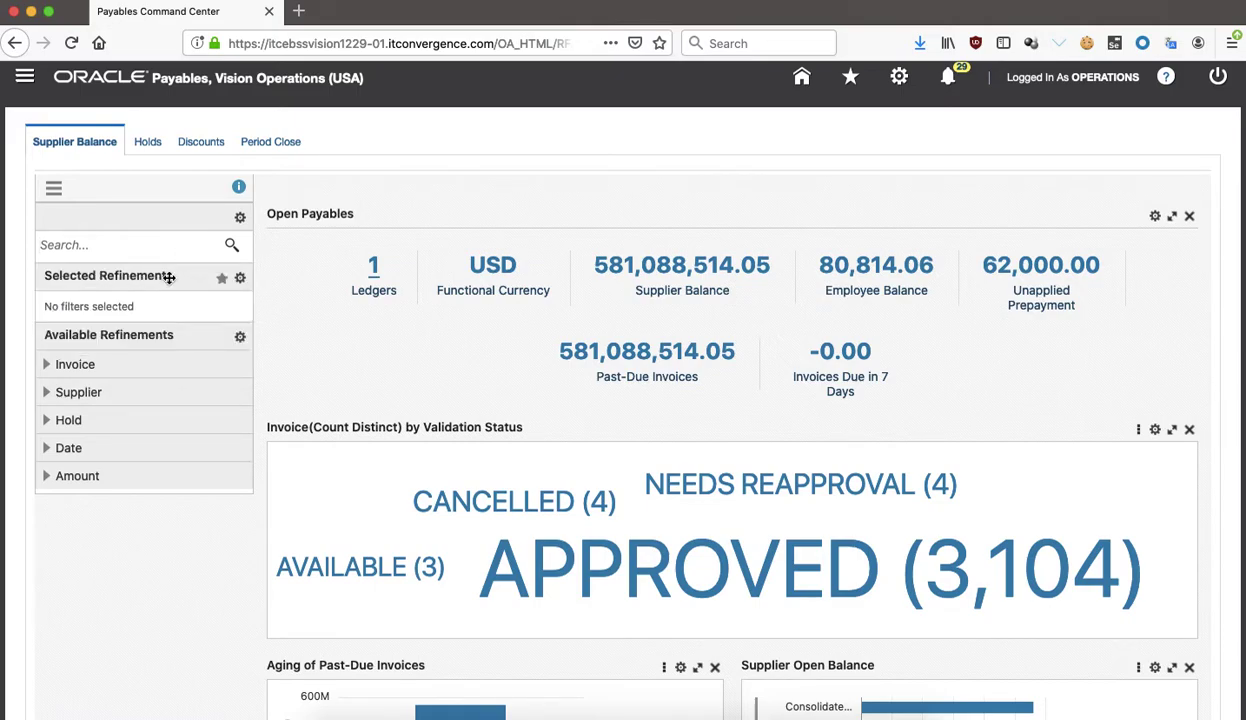
click(138, 254)
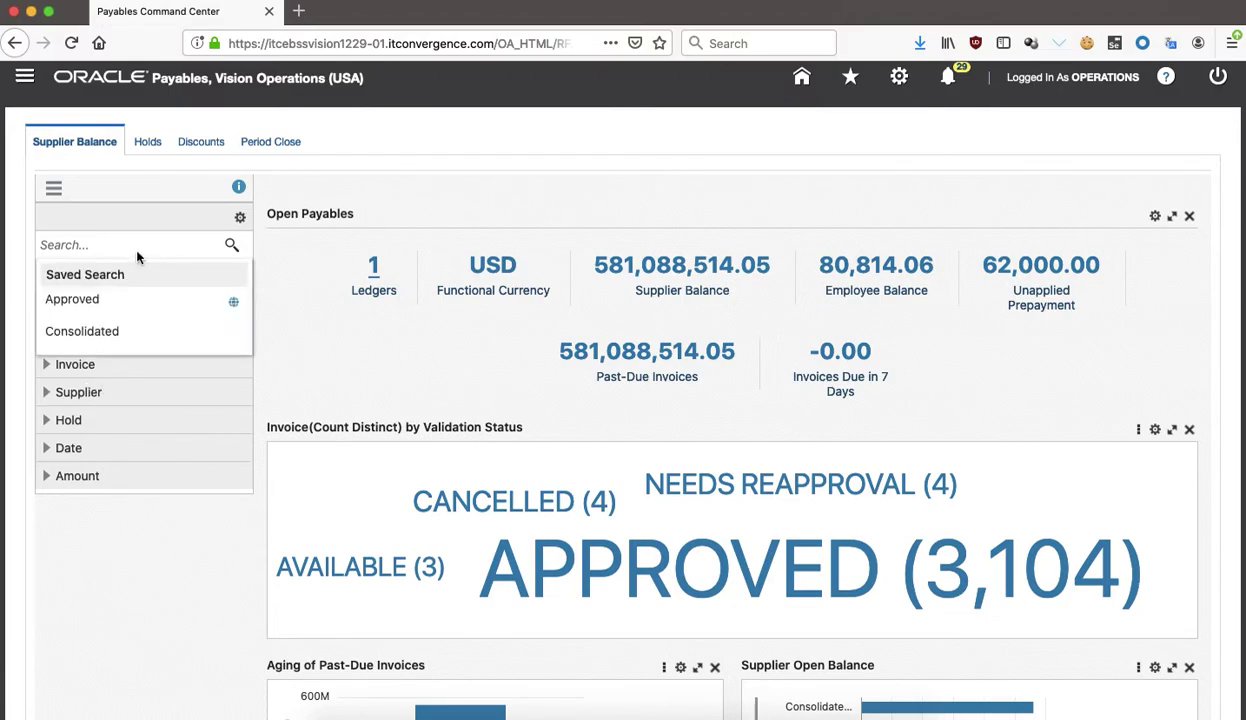
click(203, 306)
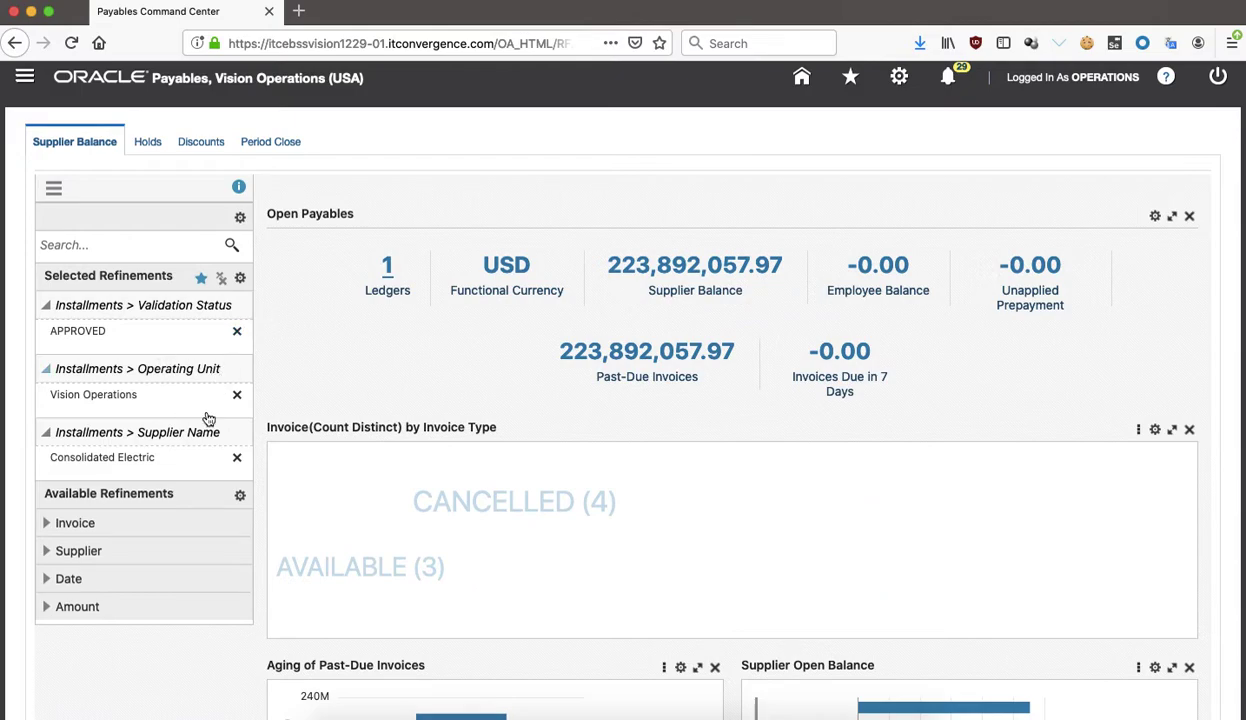
scroll(208, 418, down, 1)
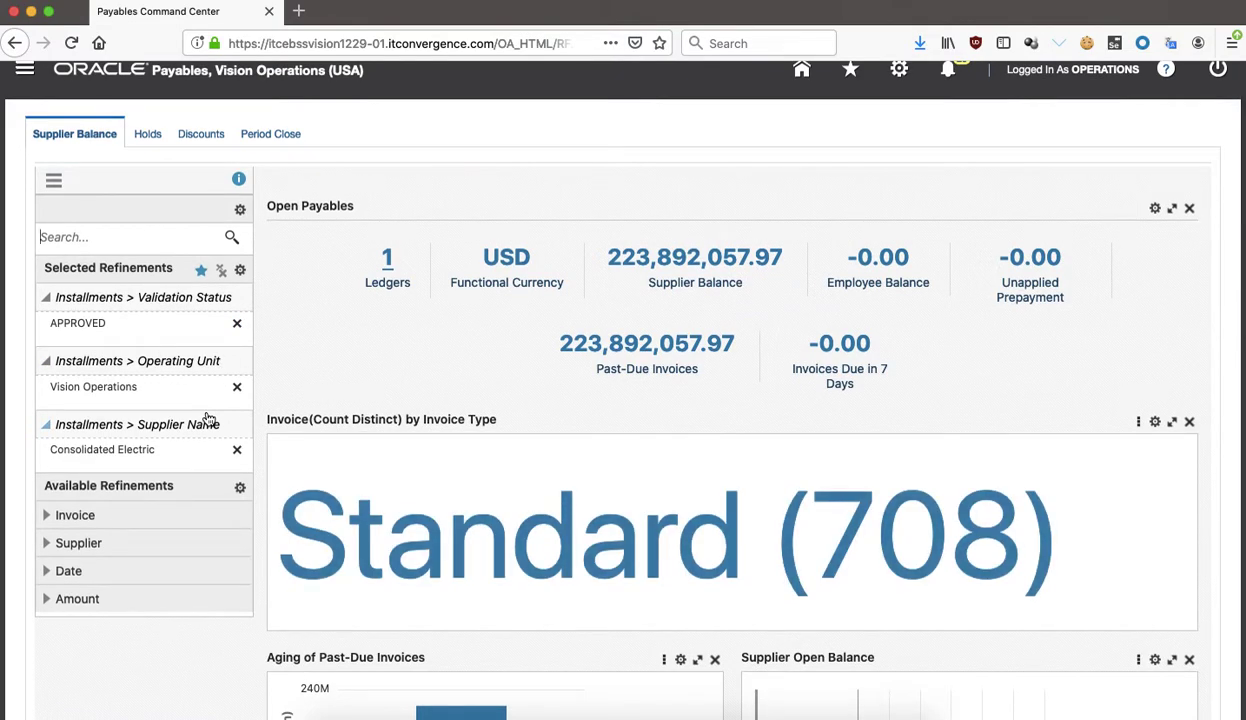
scroll(208, 418, down, 1)
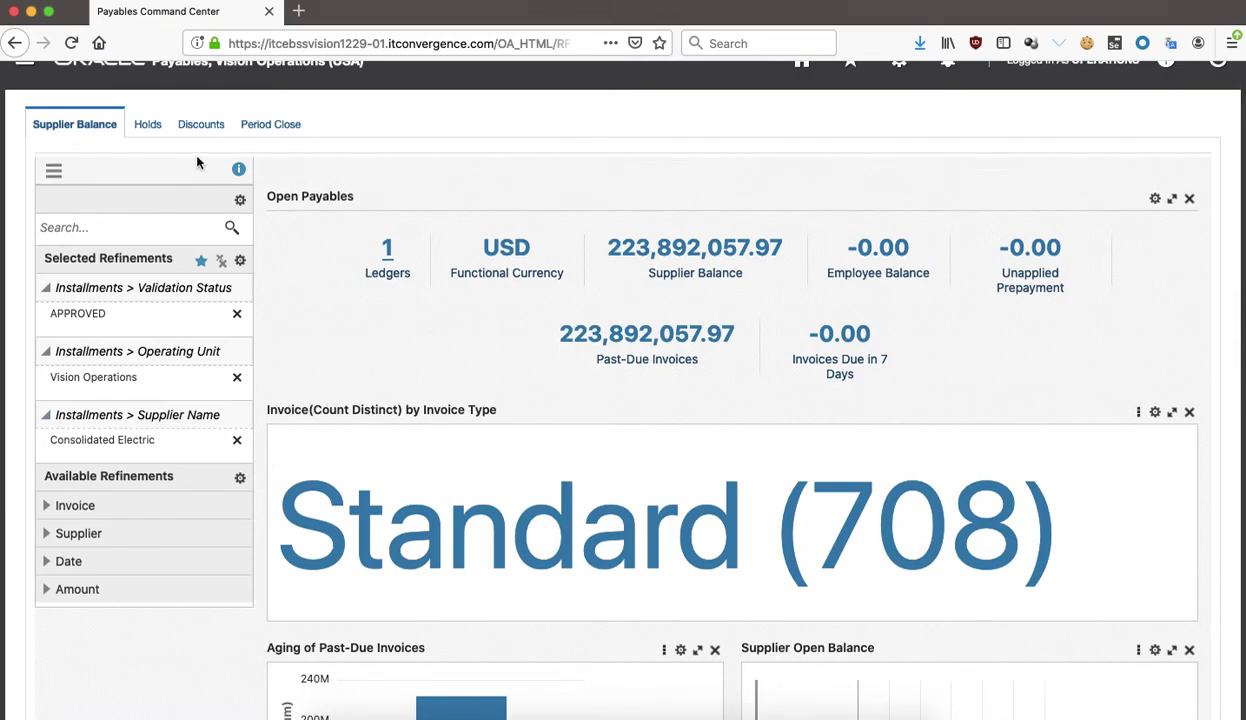
scroll(197, 162, up, 2)
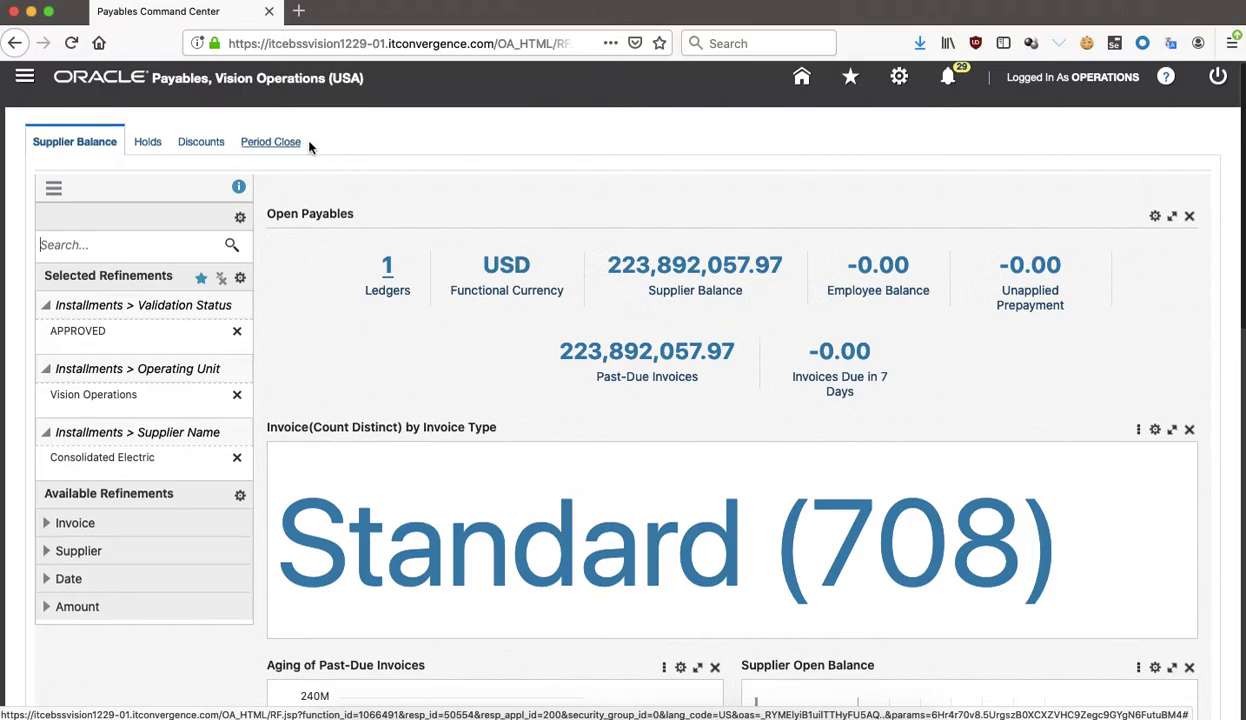
Open the Period Close dashboard and remove the APPROVED validation status and Consolidated Electric supplier refinements.
click(277, 146)
scroll(275, 147, left, 2)
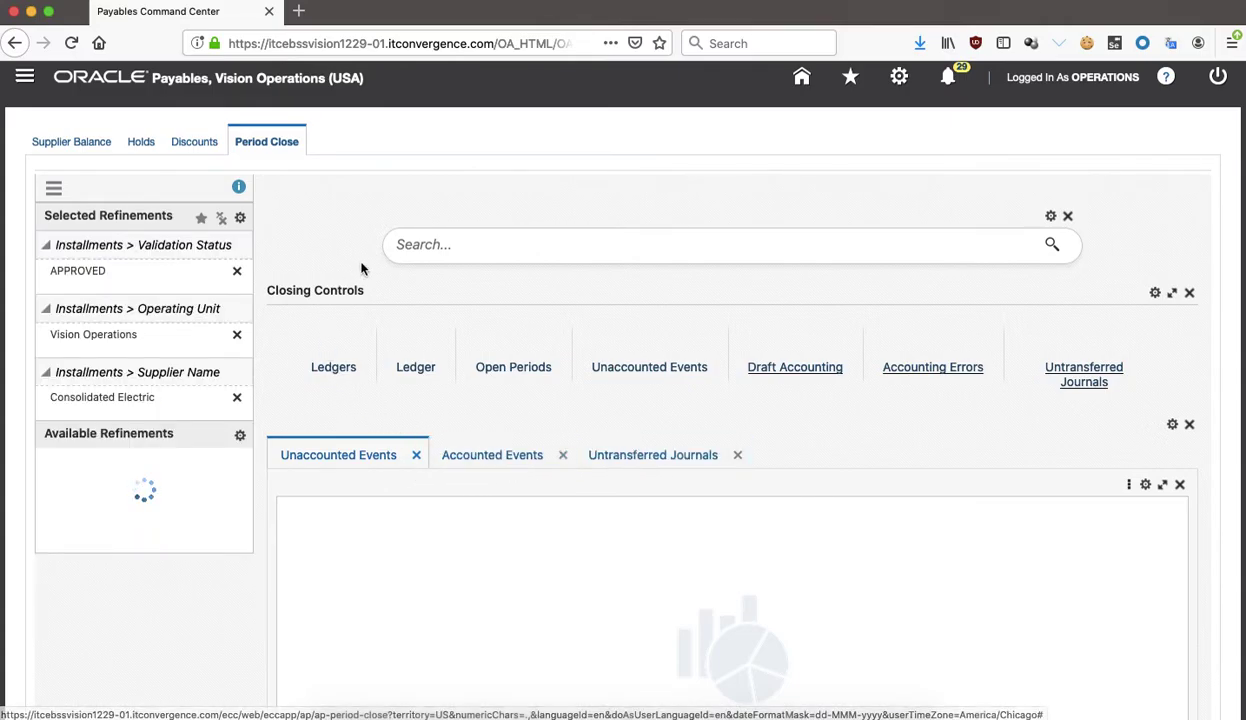
click(236, 273)
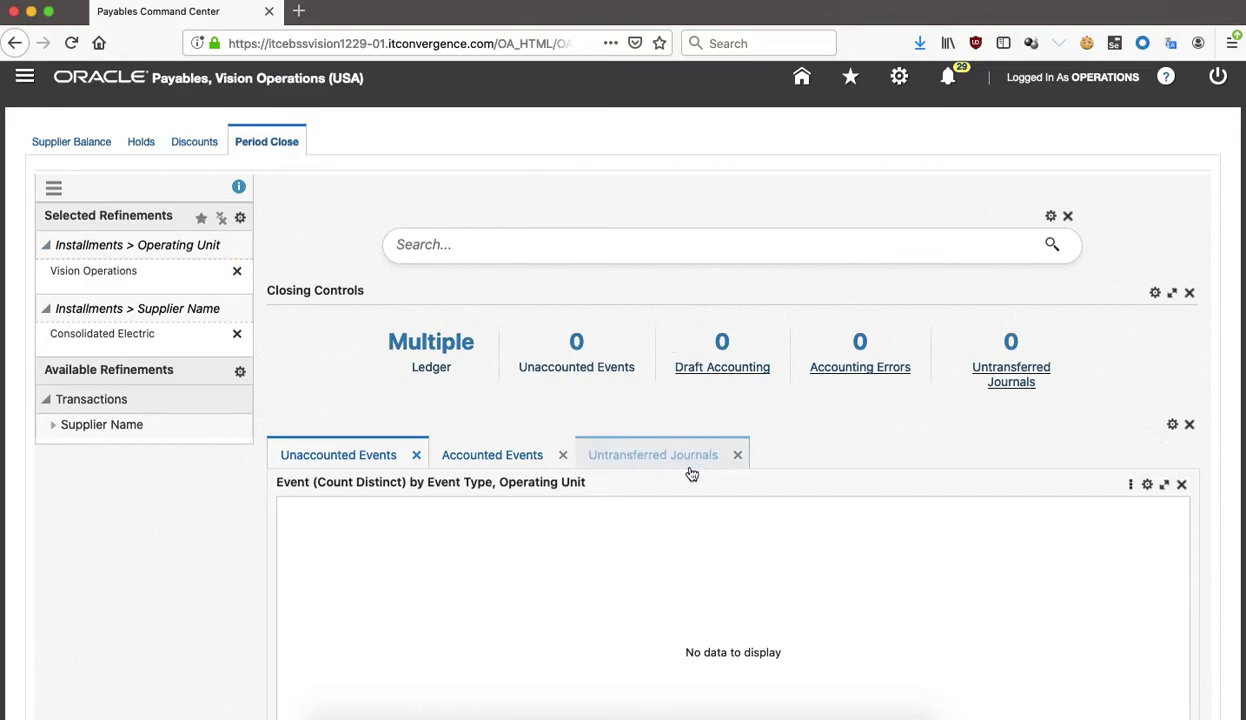
scroll(336, 446, down, 2)
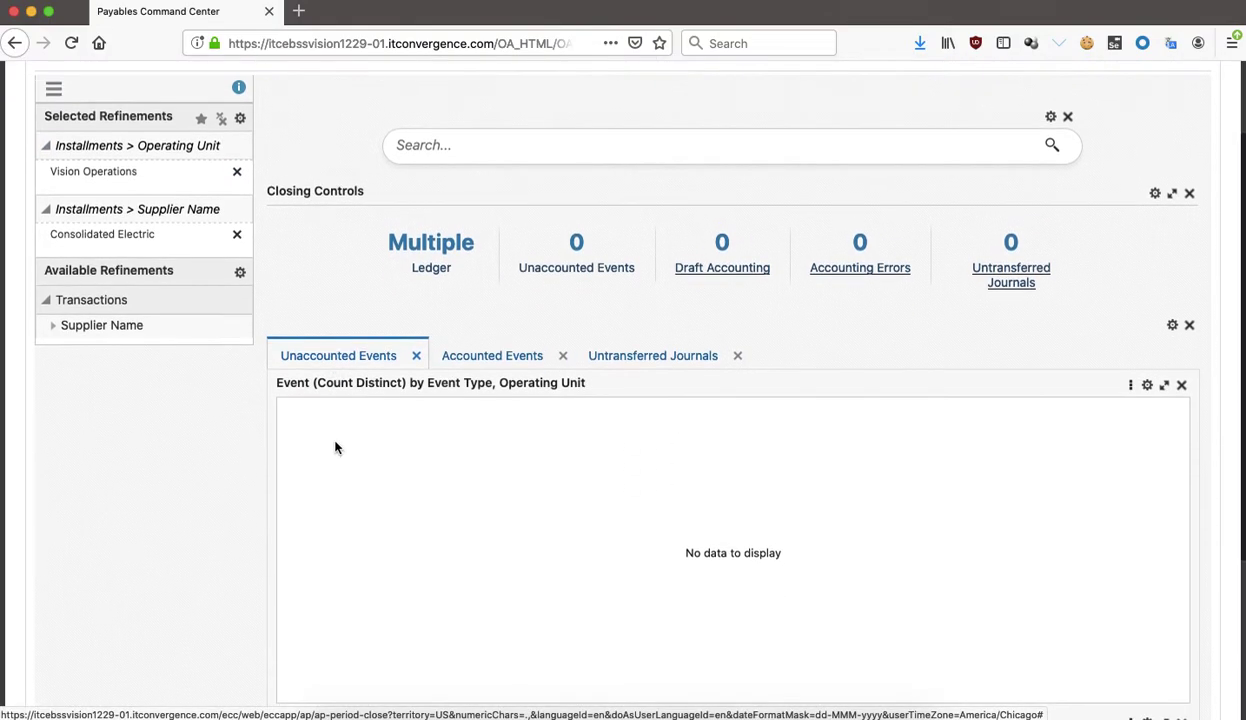
scroll(243, 306, up, 2)
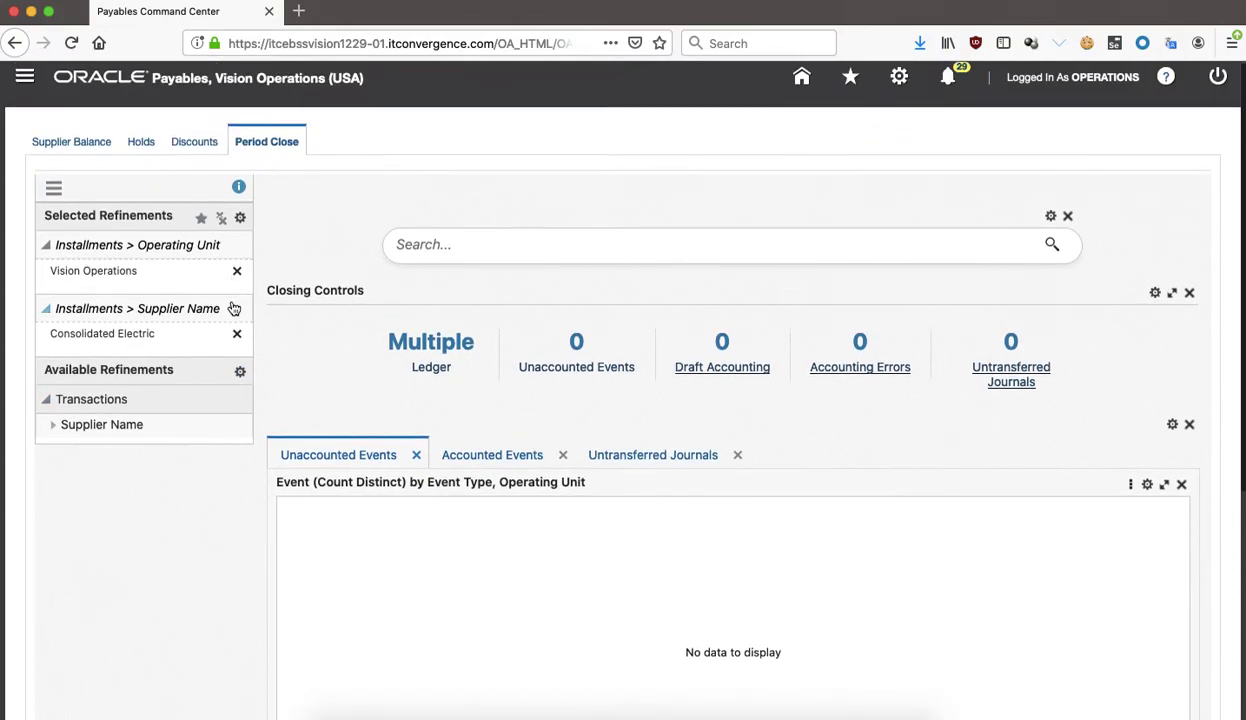
click(237, 333)
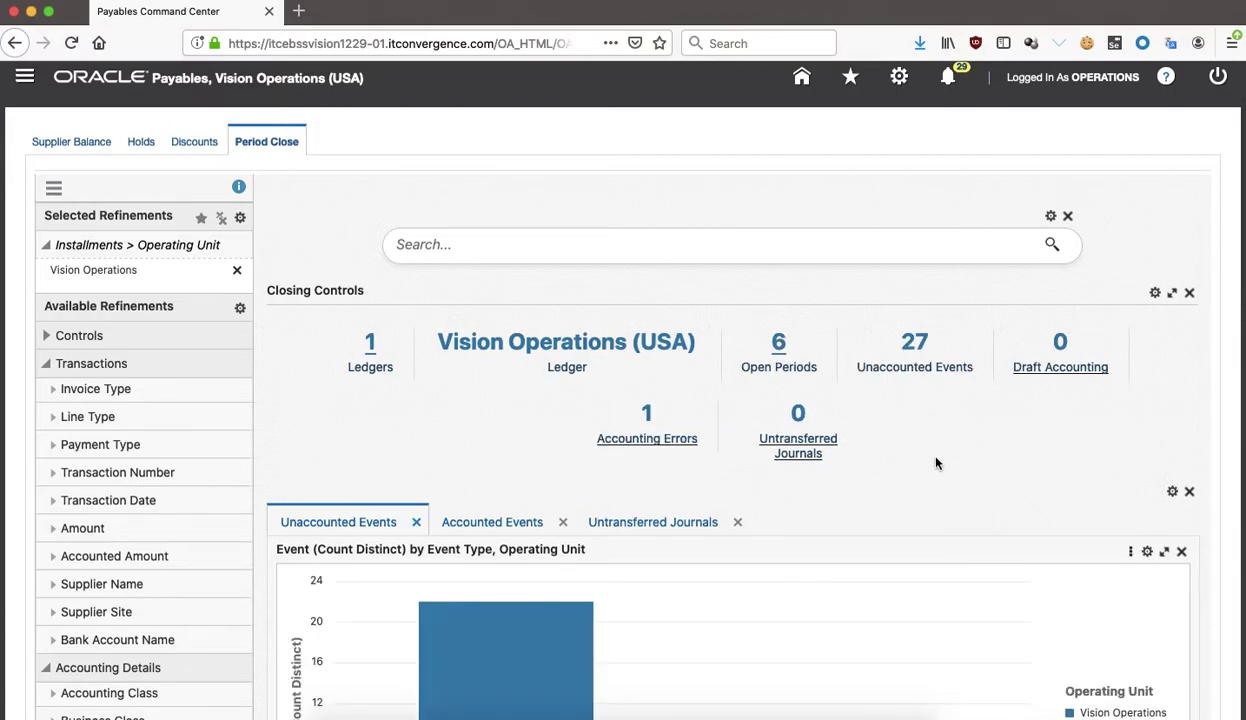
Examine the closing controls, the unaccounted events chart and the transaction table on the Period Close dashboard.
scroll(950, 465, down, 4)
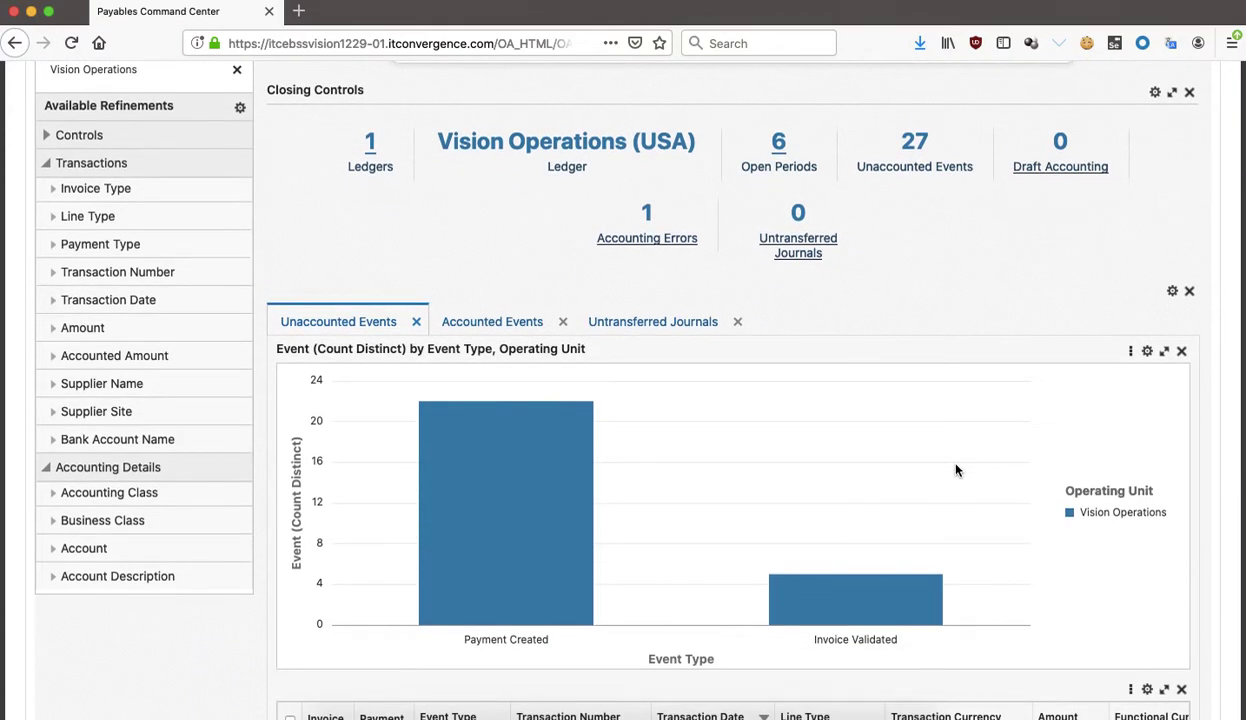
scroll(955, 470, down, 1)
scroll(955, 470, up, 4)
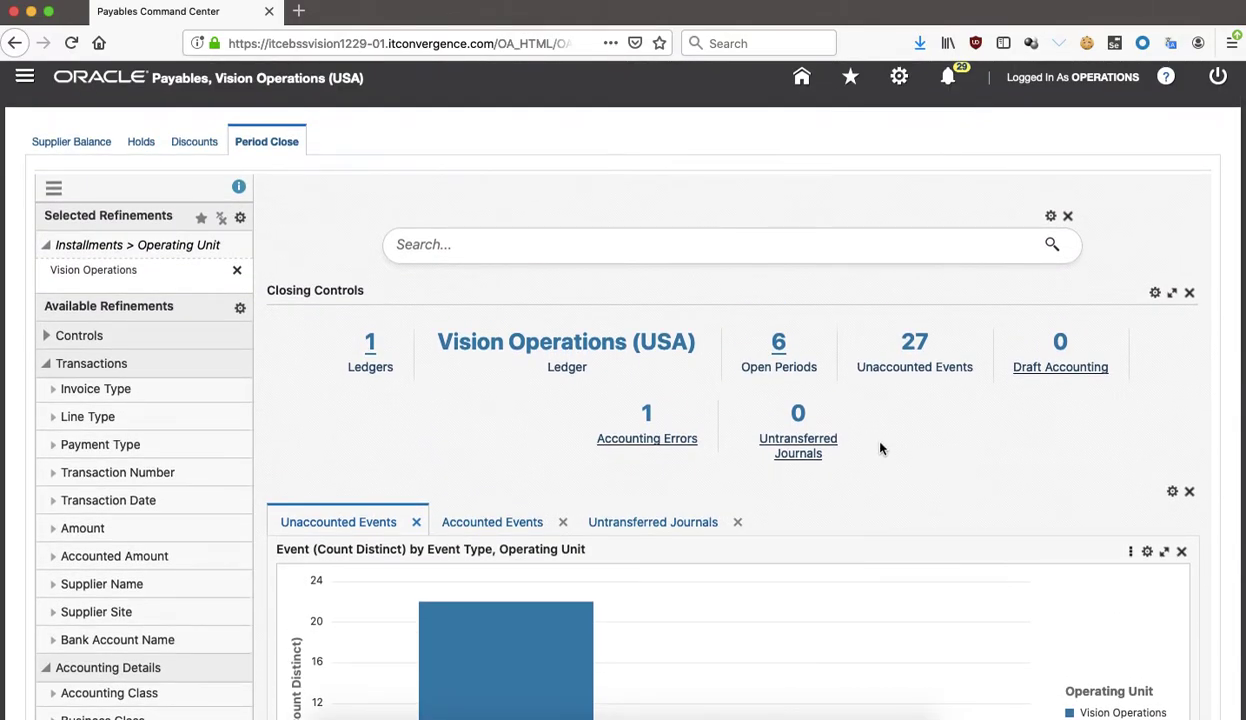
scroll(219, 397, down, 1)
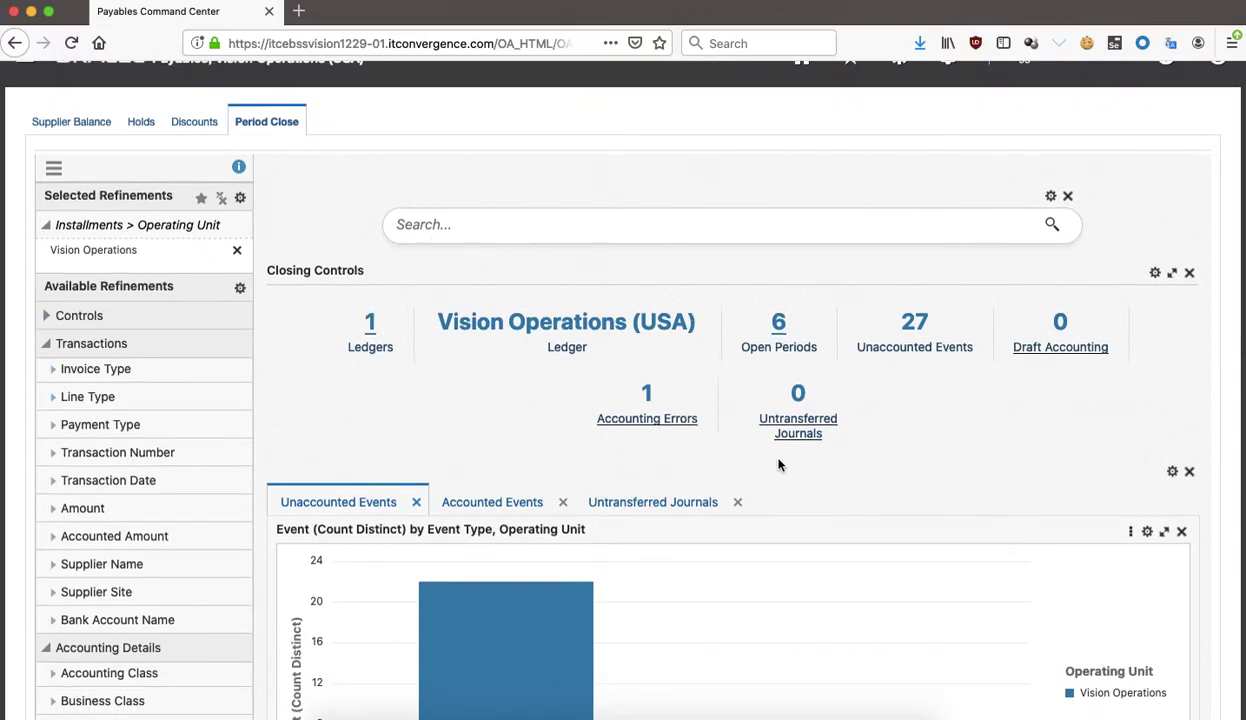
scroll(779, 464, down, 8)
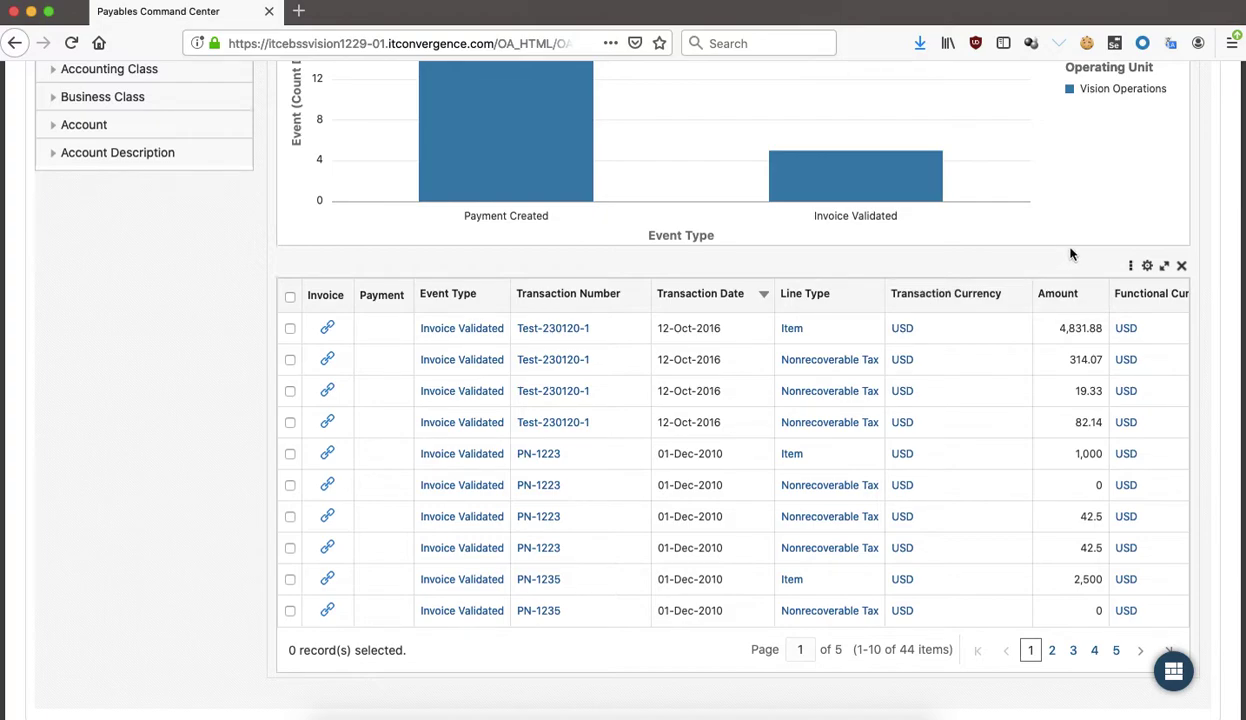
Inspect the CSV export options for the unaccounted events table, including file name and page range, and close the dialog without exporting.
click(1132, 267)
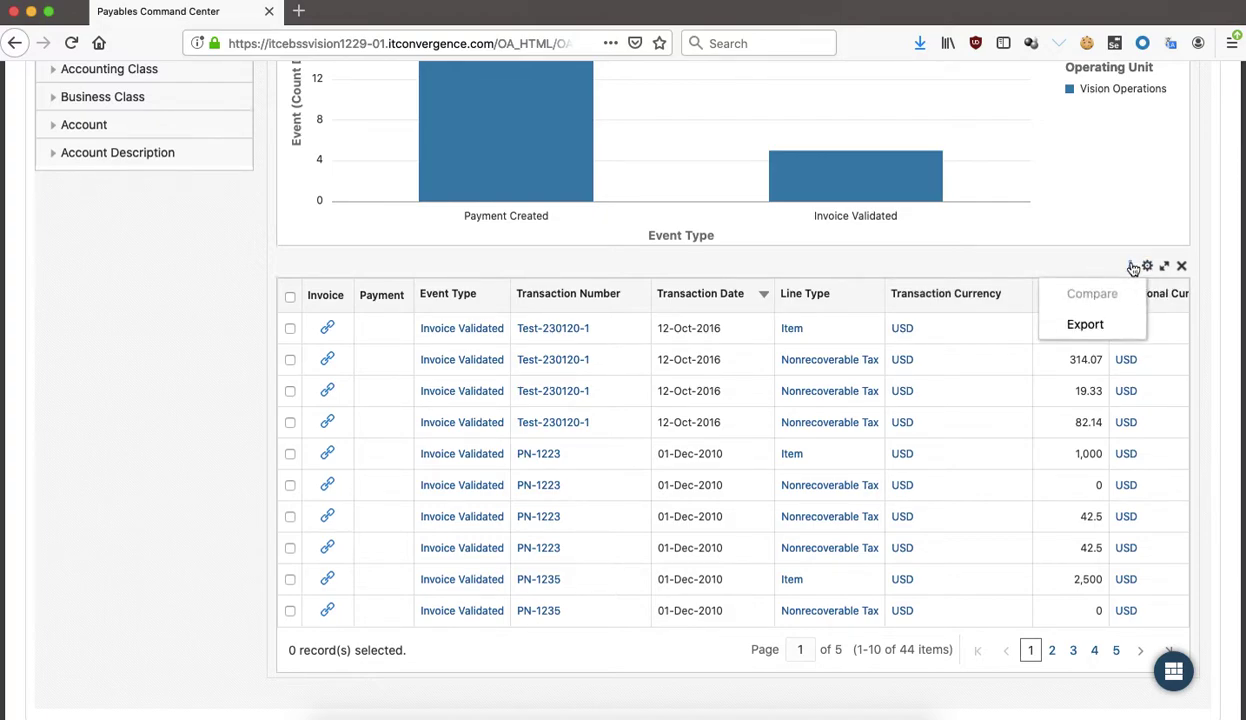
click(1105, 333)
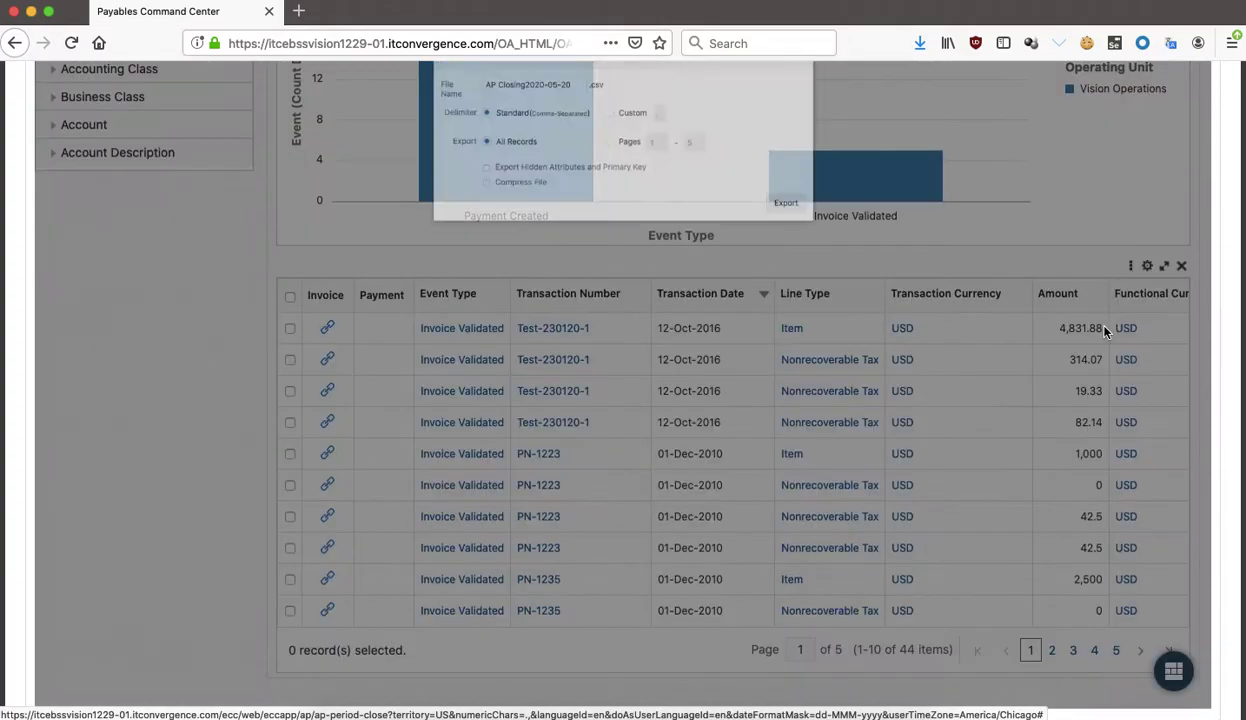
scroll(975, 289, down, 3)
scroll(975, 289, up, 5)
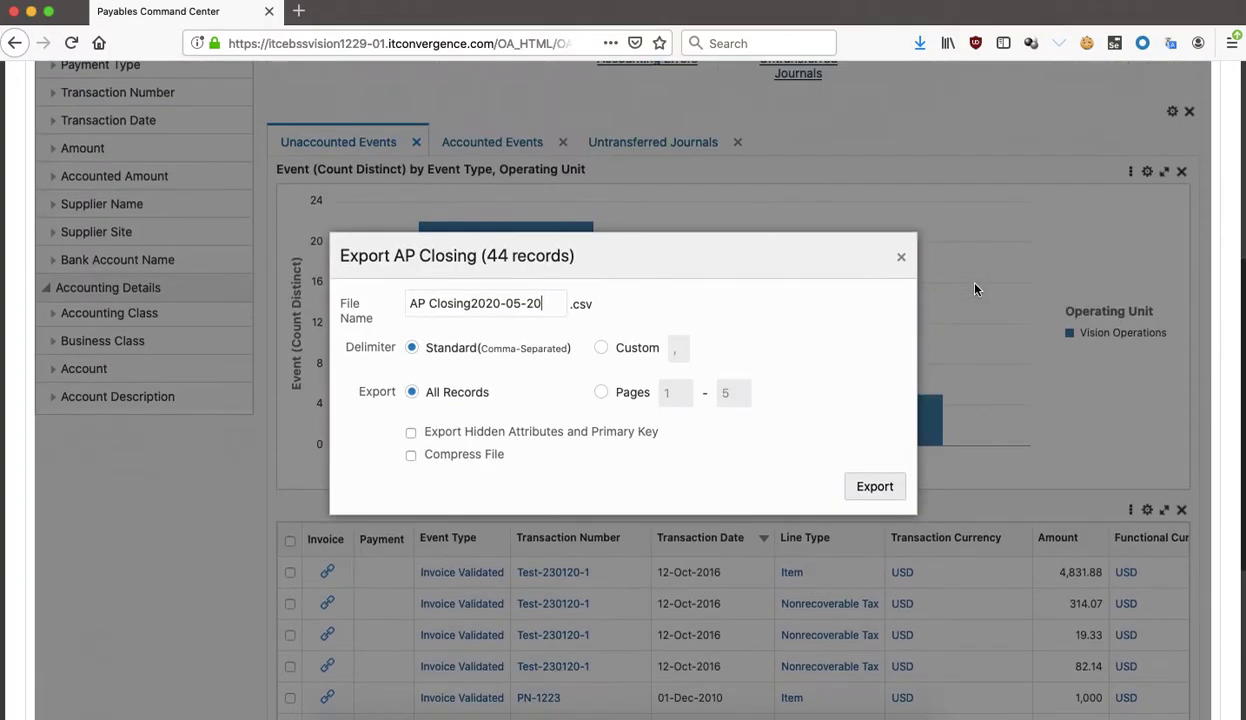
drag(412, 304, 554, 303)
click(603, 311)
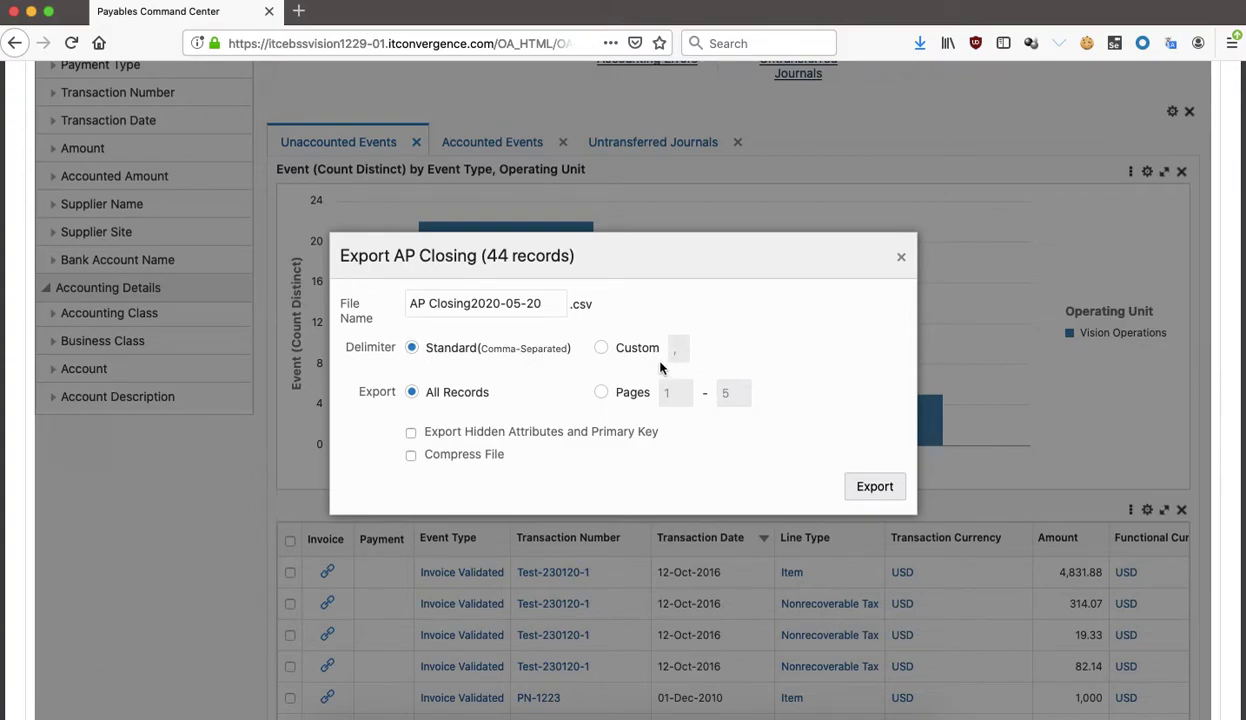
click(601, 393)
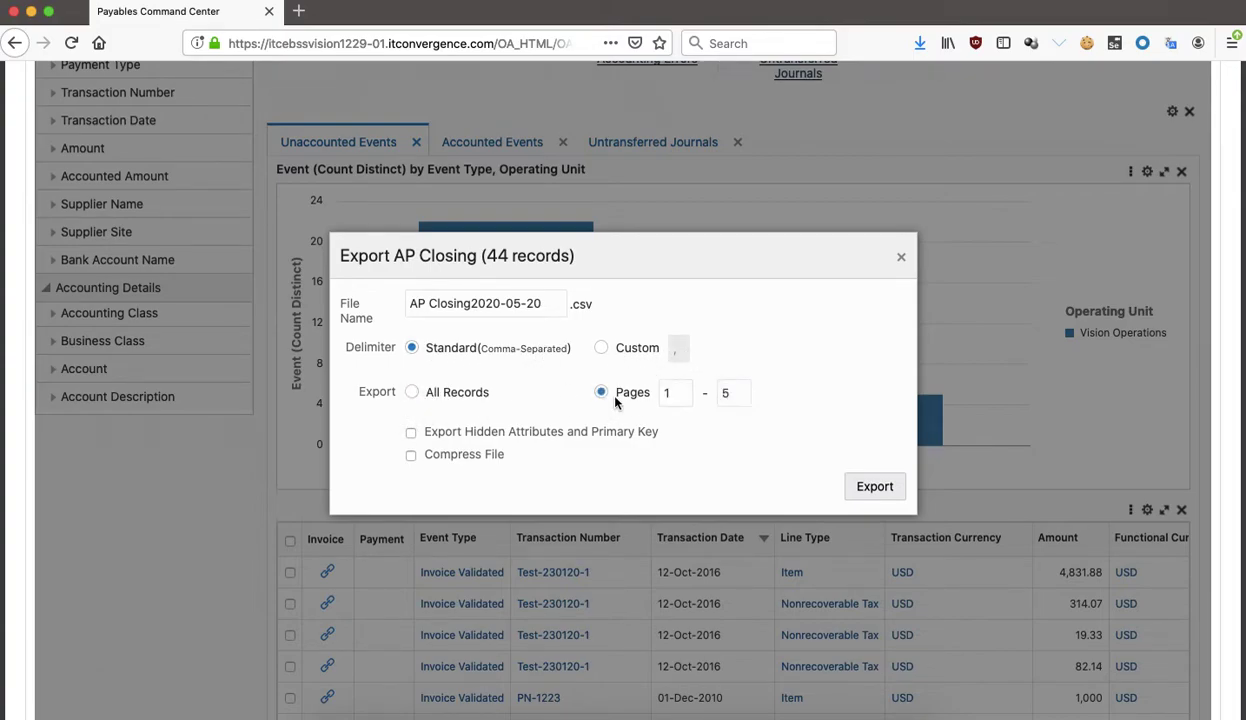
click(452, 392)
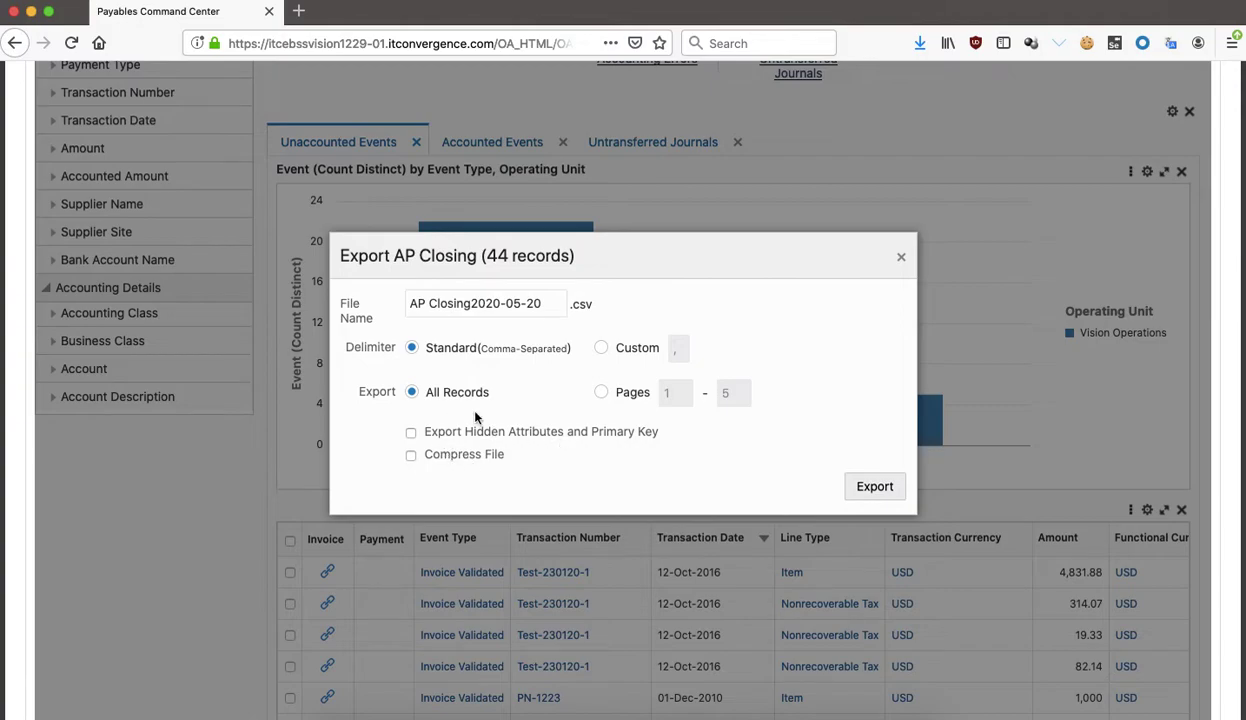
click(899, 258)
scroll(712, 361, down, 5)
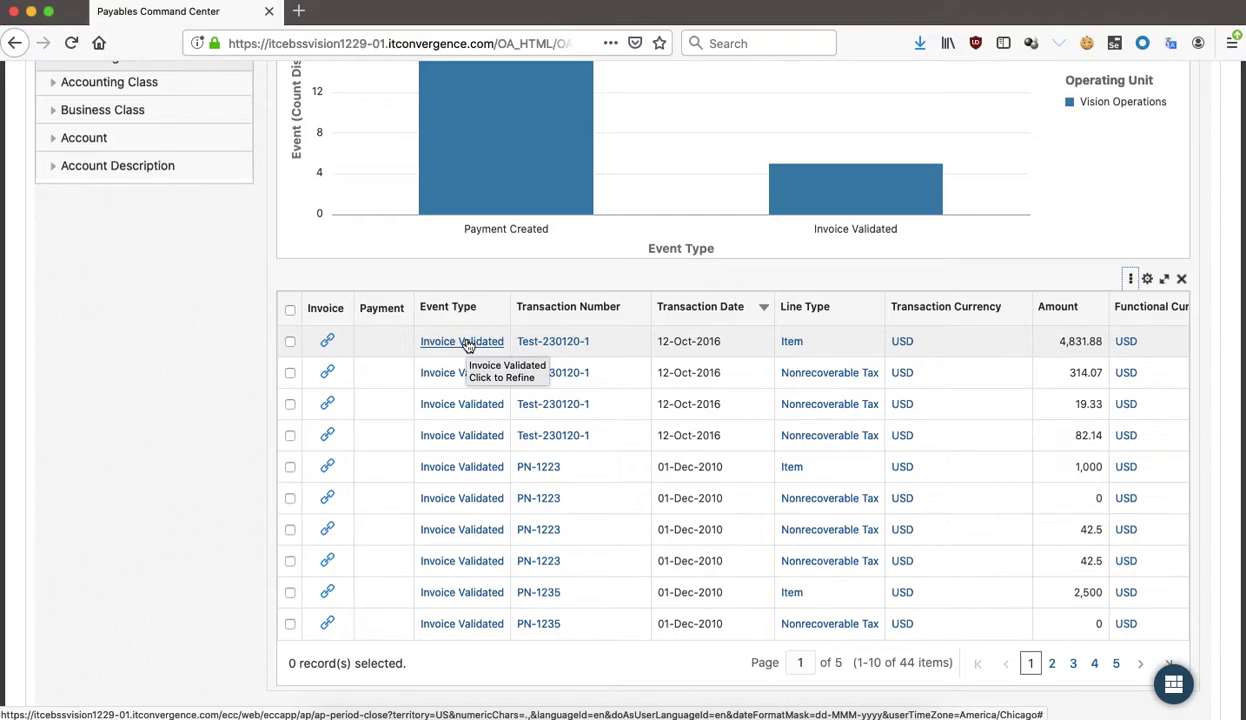
scroll(467, 350, up, 10)
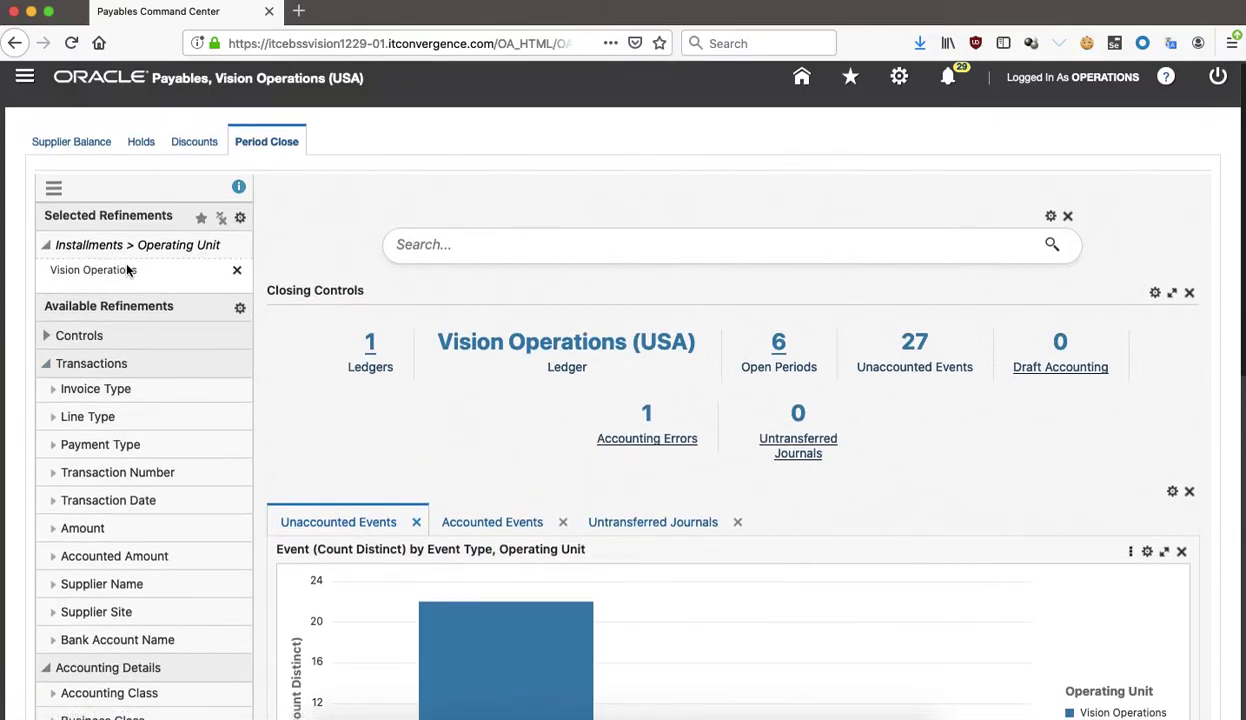
Refine the Period Close dashboard by the Invoice Validated event type from the unaccounted events table.
scroll(324, 332, down, 10)
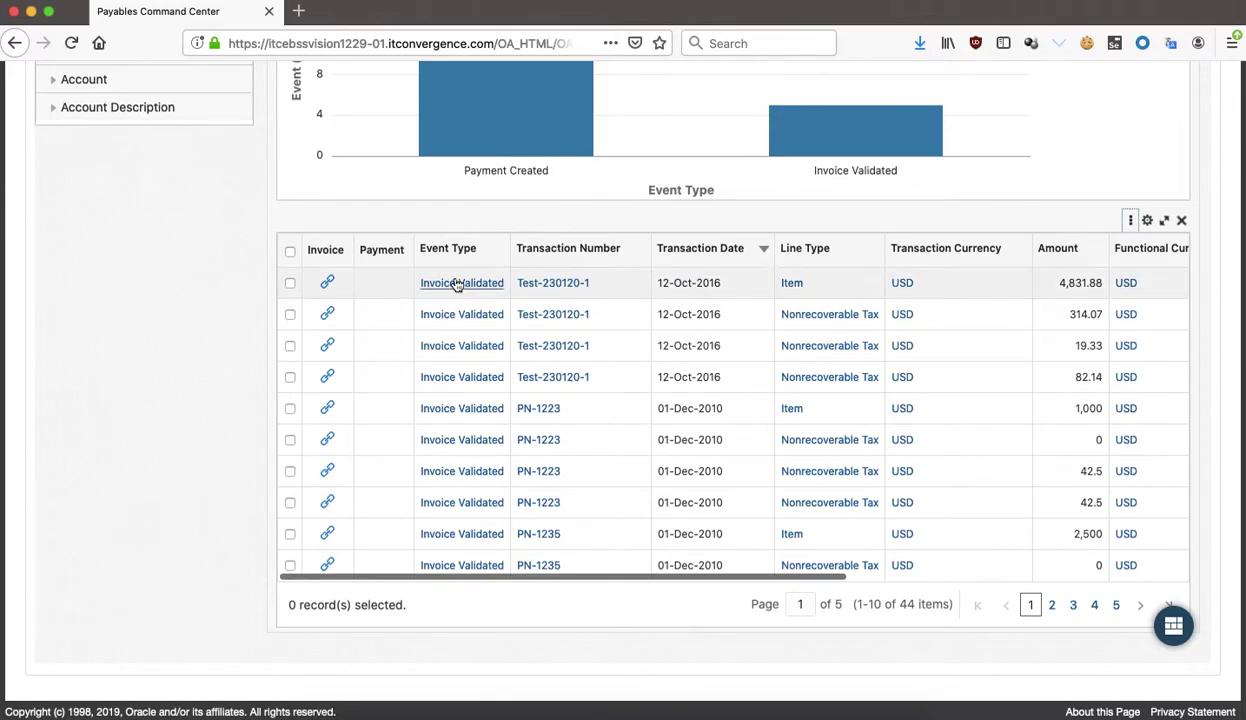
click(456, 286)
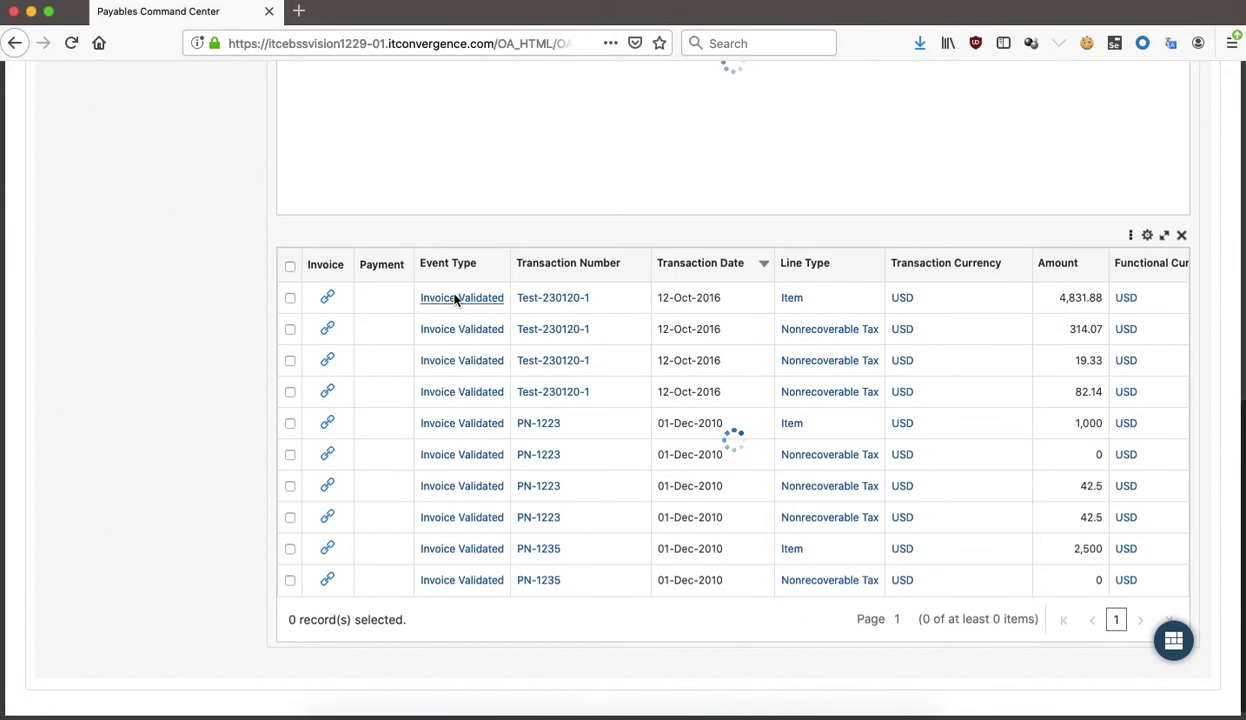
scroll(450, 297, up, 10)
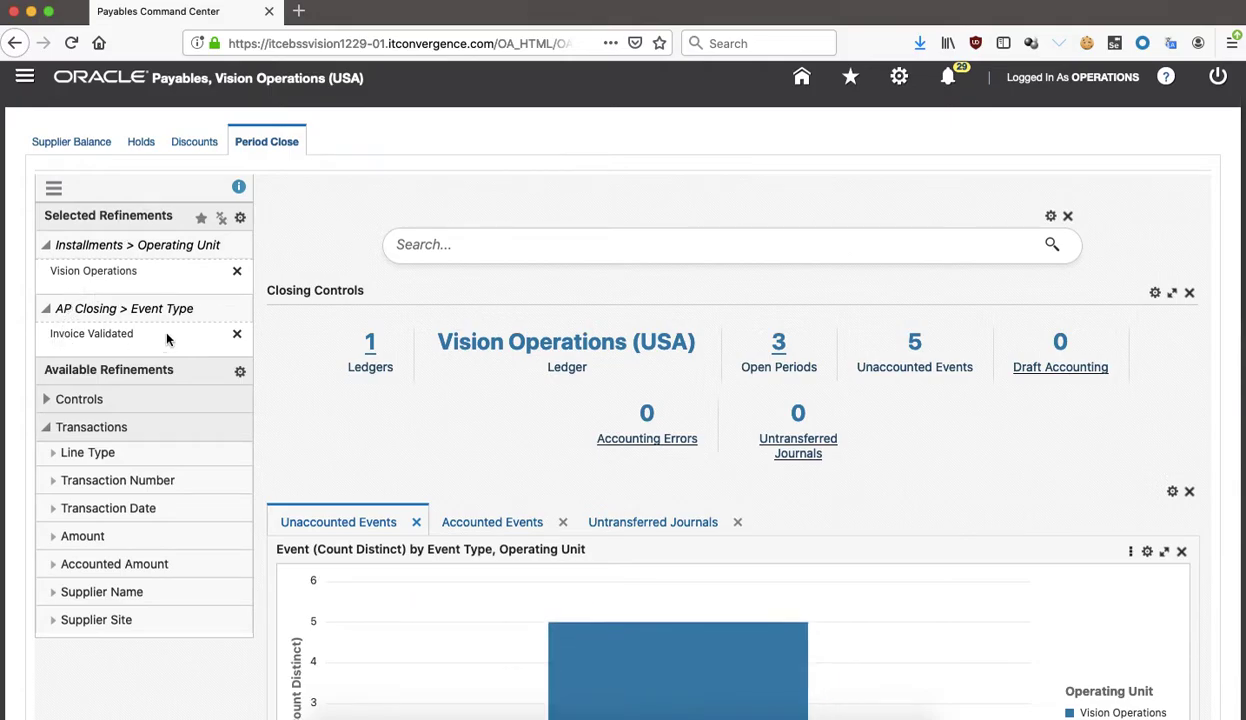
Remove the Invoice Validated event type refinement and return to the full unaccounted events table.
click(238, 335)
scroll(418, 375, down, 1)
scroll(418, 375, down, 10)
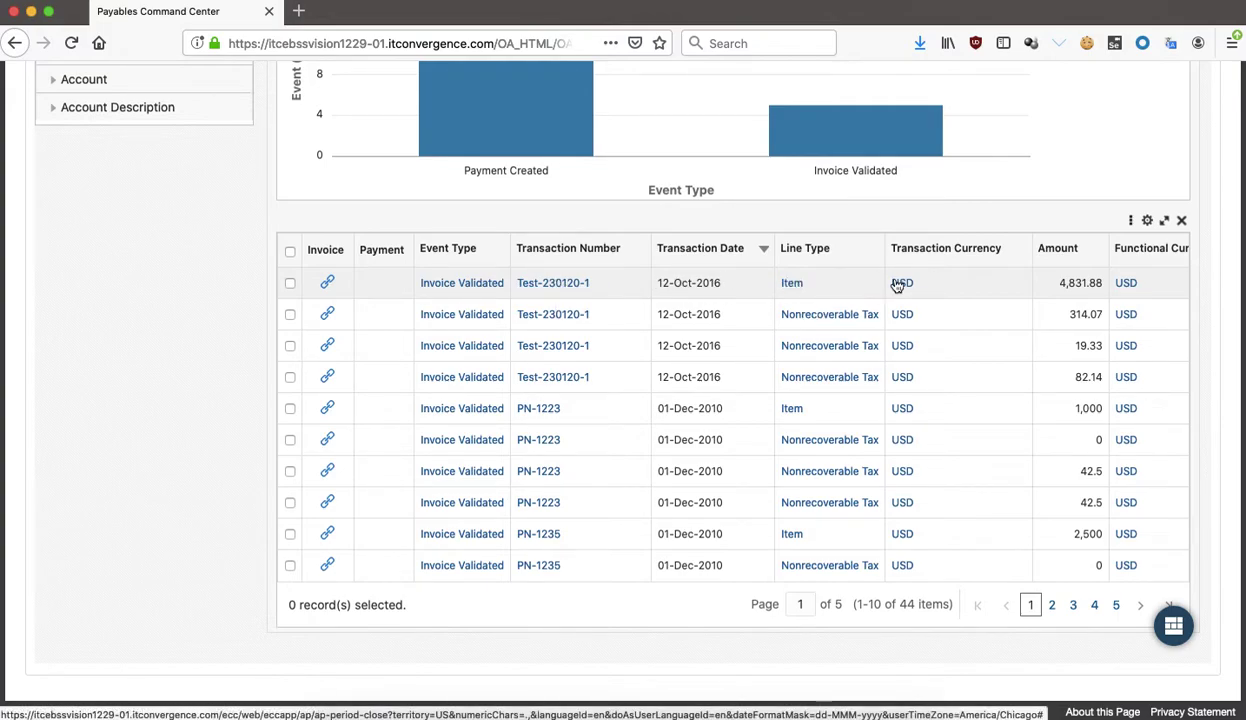
Open the Supplier Balance dashboard and look through its summary, charts and Open Invoices table.
scroll(848, 279, up, 7)
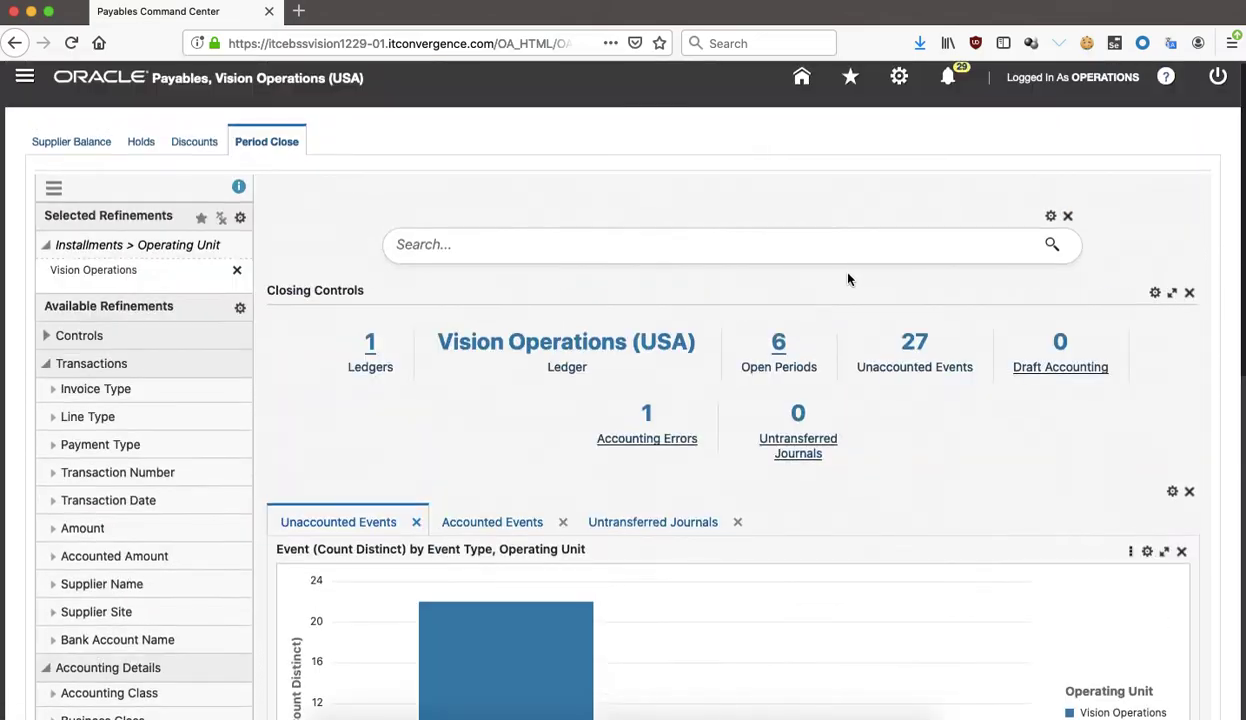
click(82, 143)
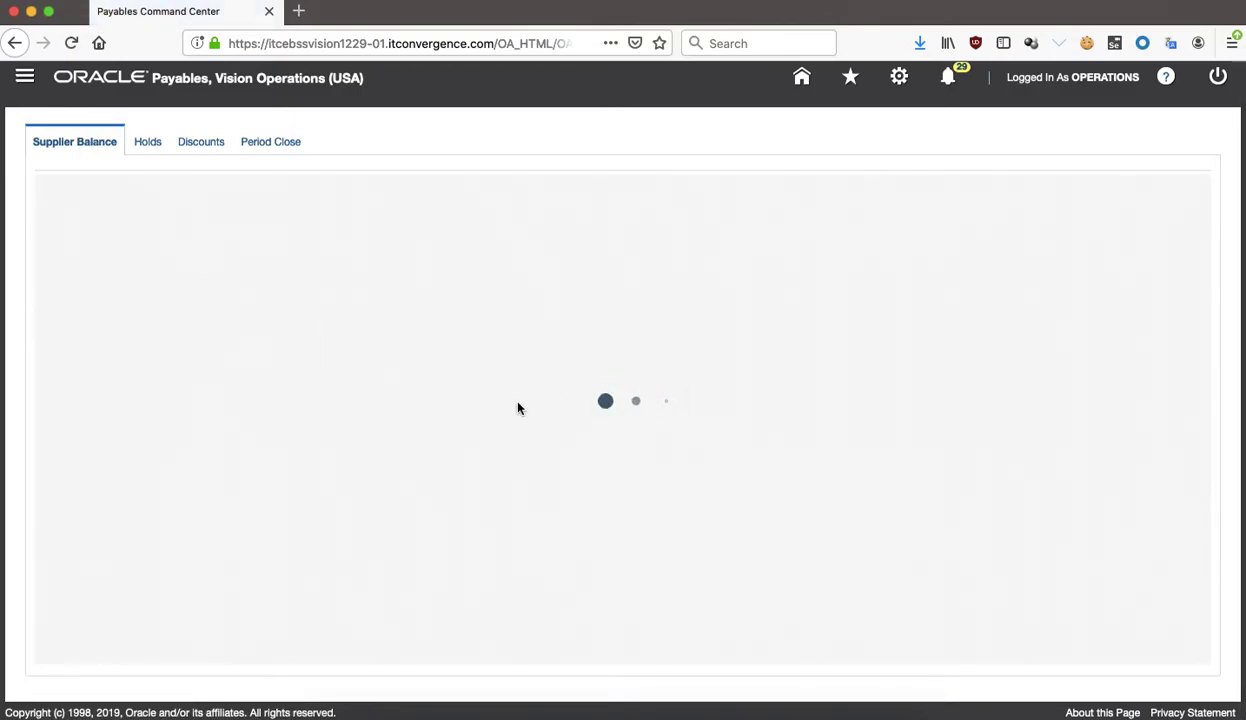
scroll(518, 407, down, 1)
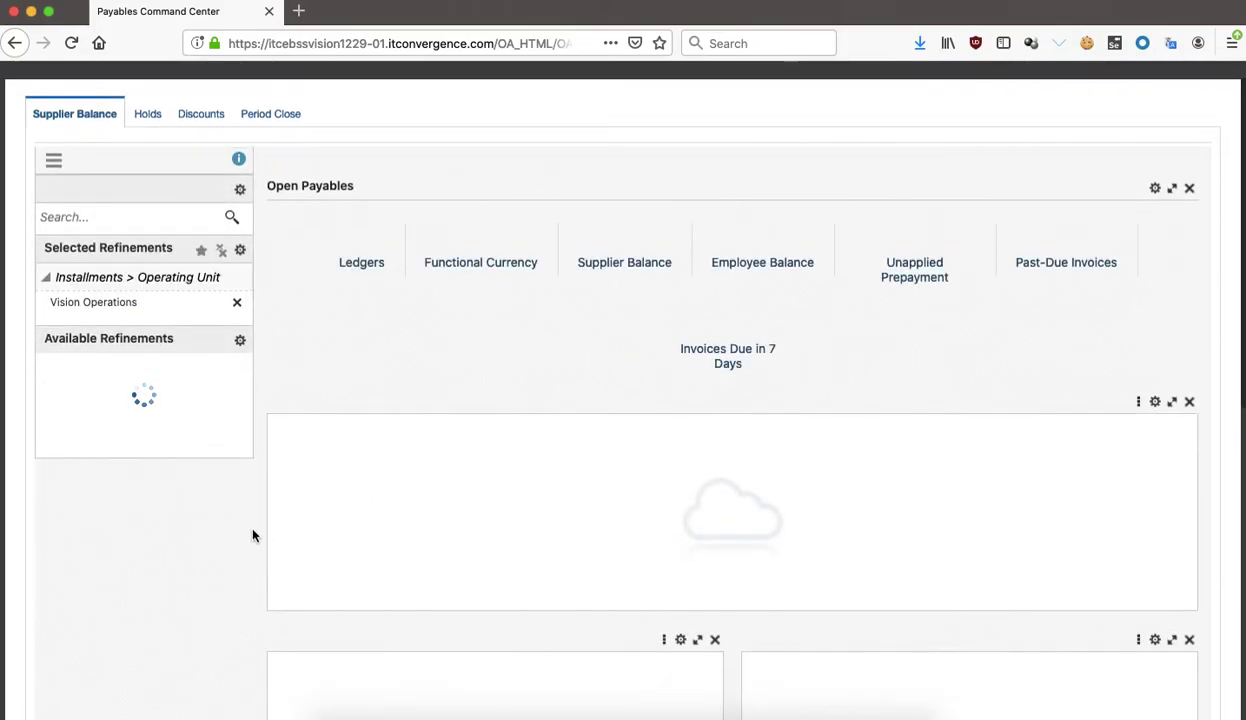
scroll(242, 509, down, 1)
scroll(251, 531, down, 5)
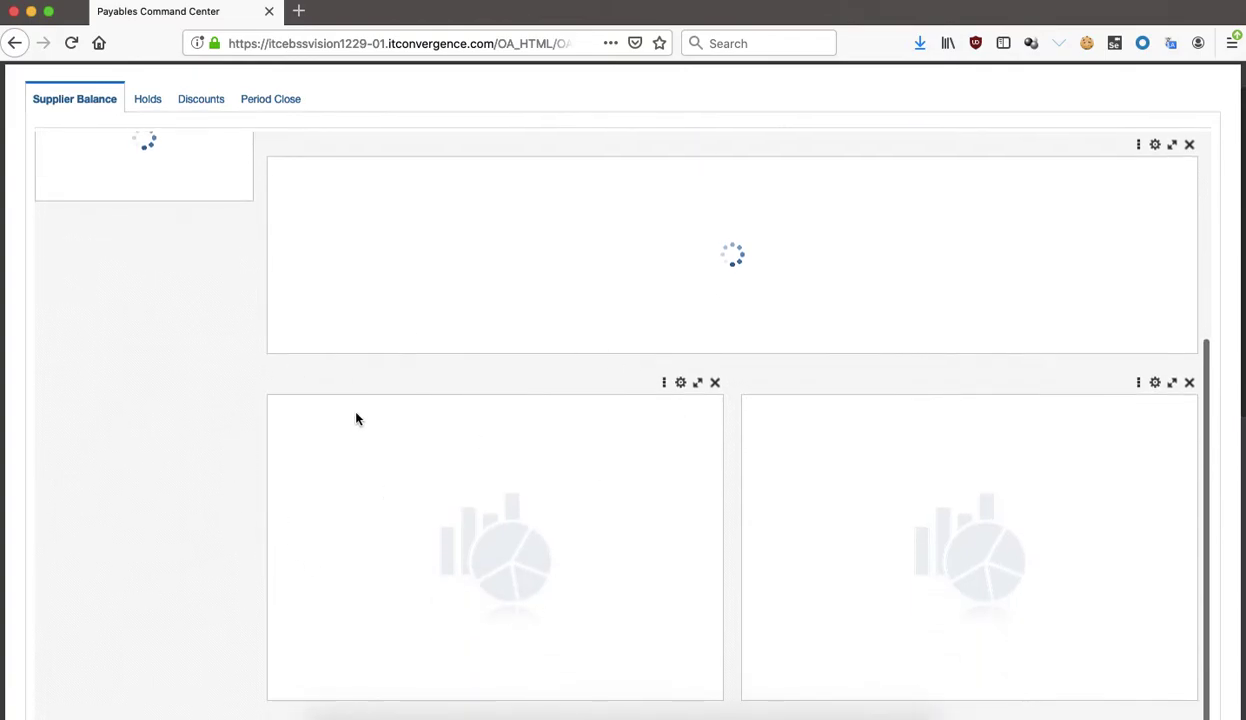
scroll(668, 436, down, 2)
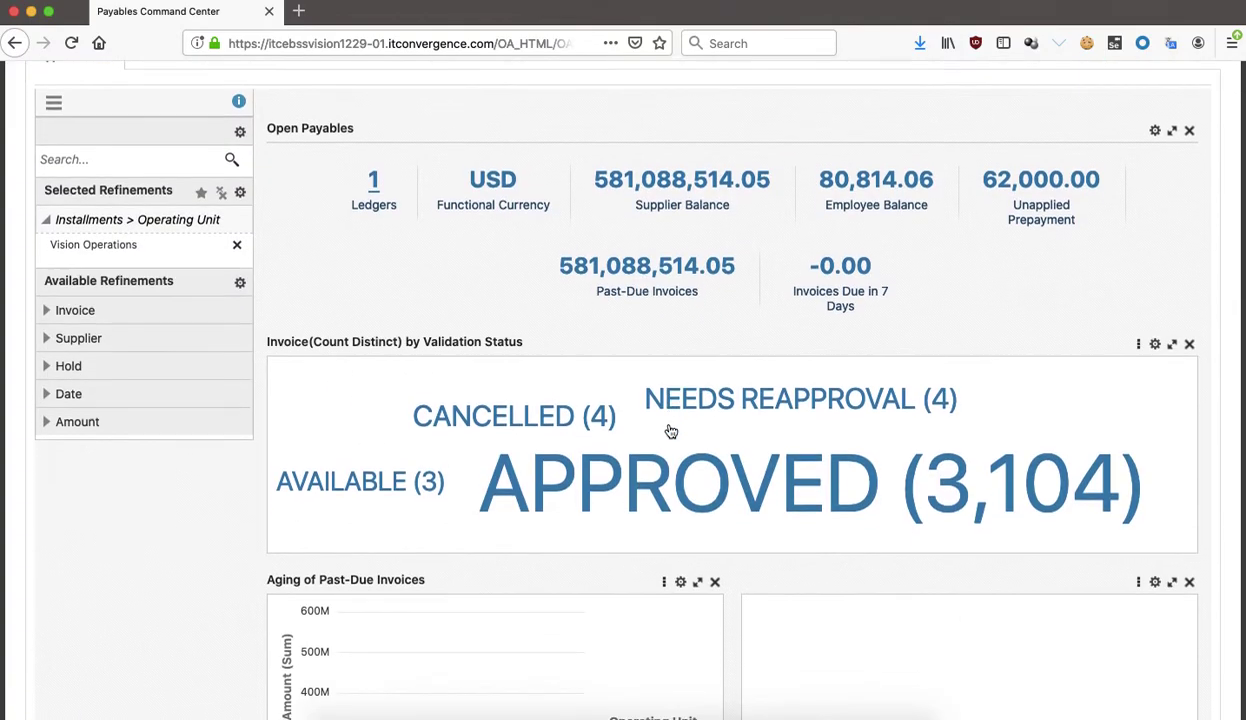
scroll(670, 430, down, 10)
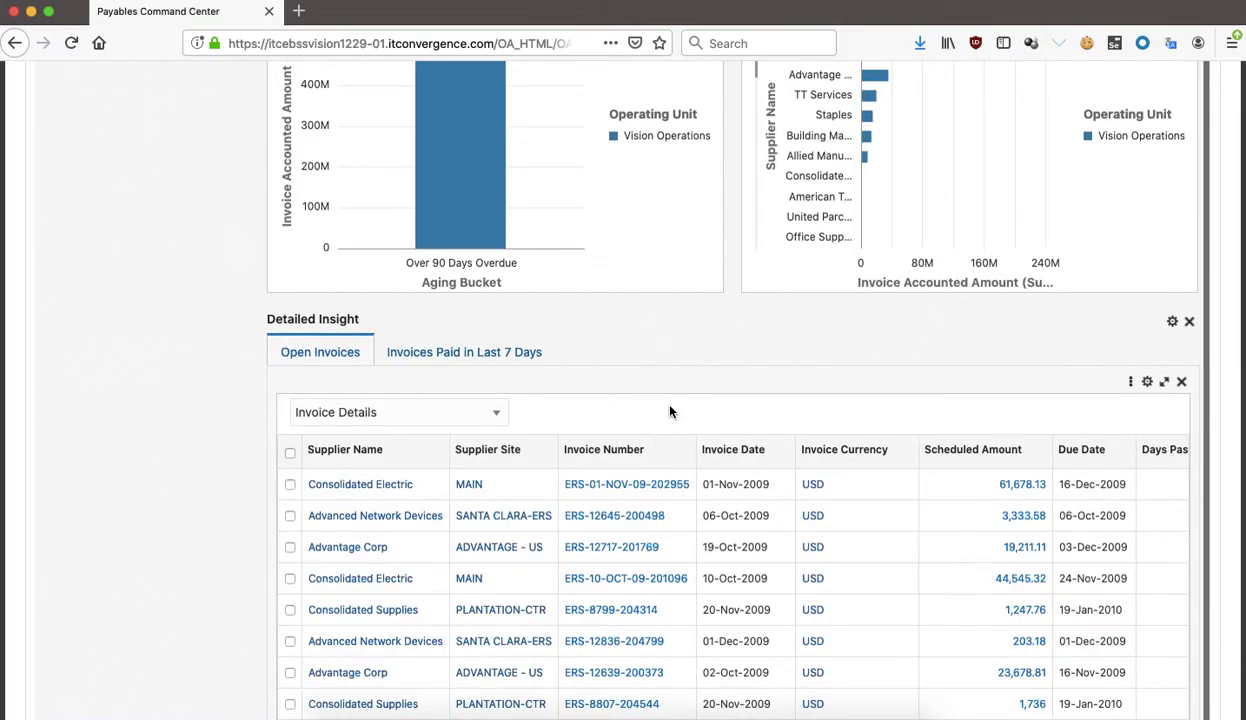
Drill into the first Consolidated Electric invoice in the Open Invoices table, opening the frmservlet file with Java Web Start.
click(623, 489)
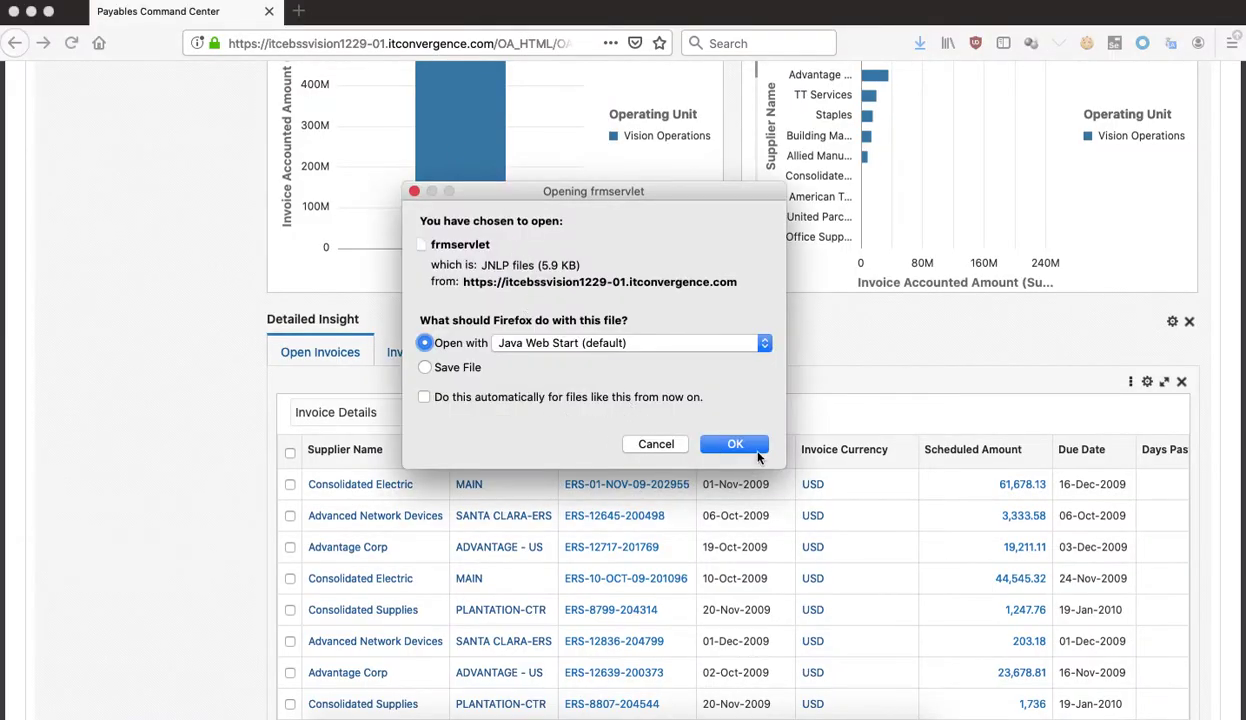
click(735, 444)
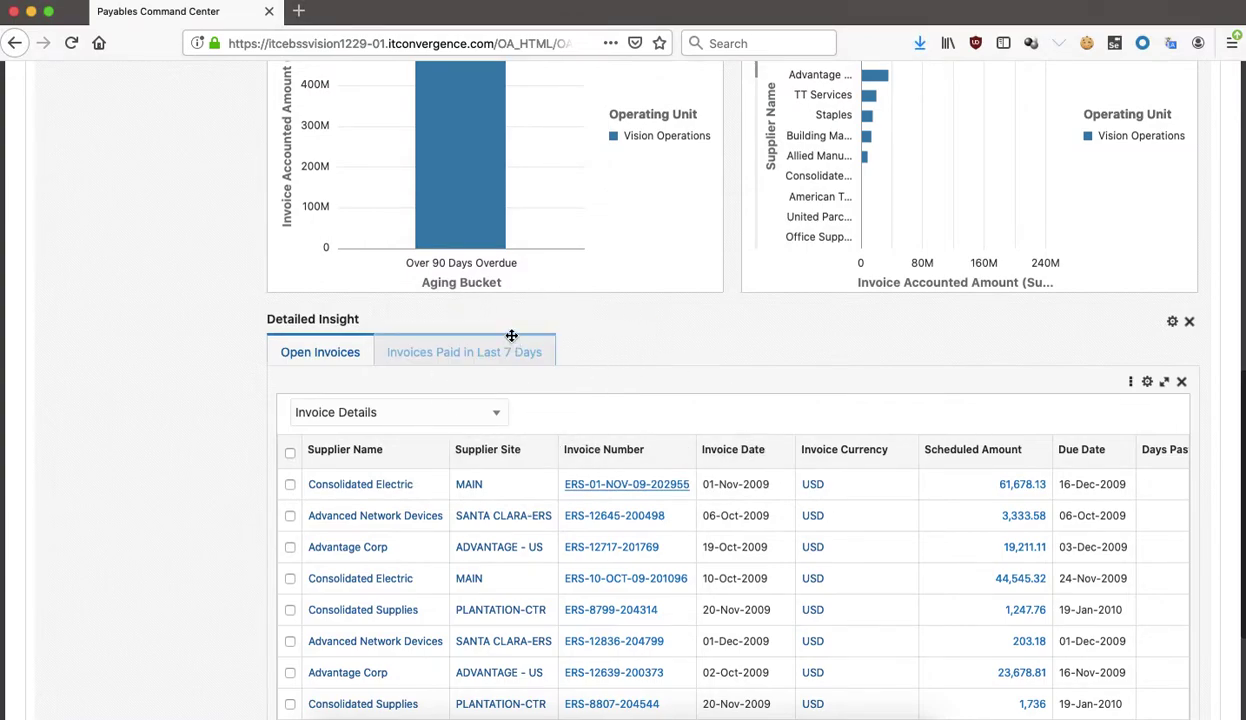
scroll(497, 325, up, 3)
scroll(510, 330, down, 4)
scroll(513, 333, down, 2)
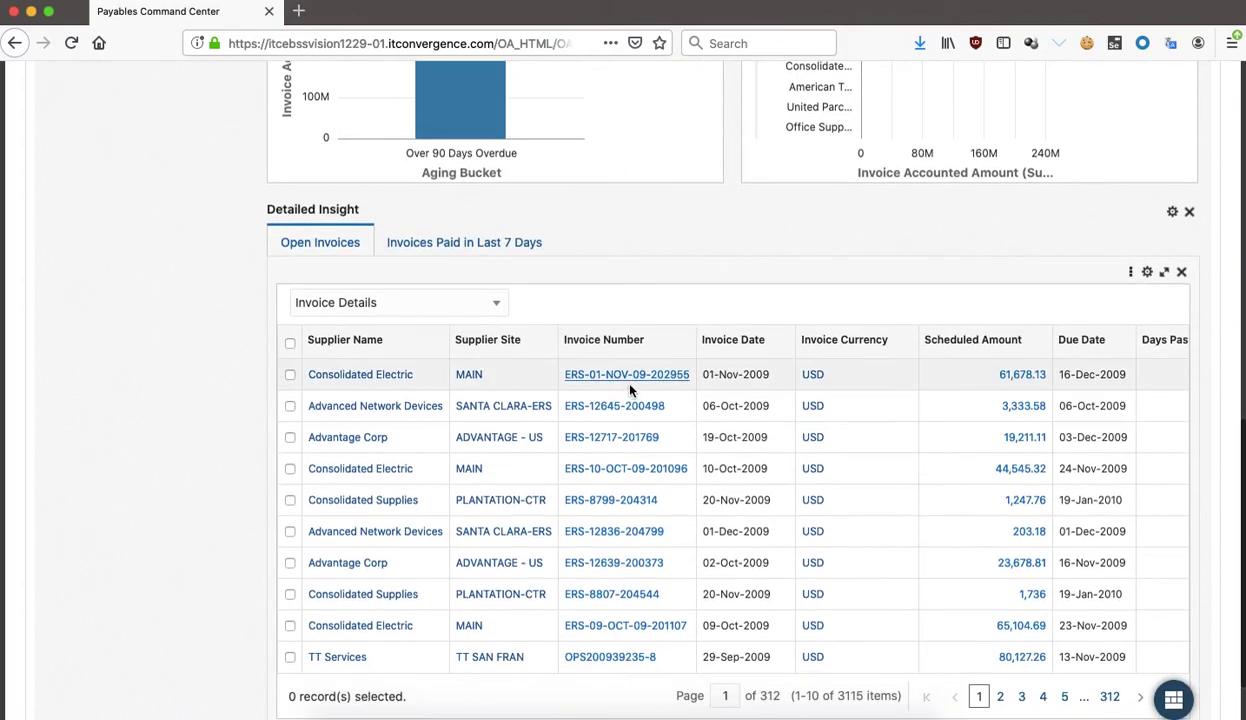
click(658, 398)
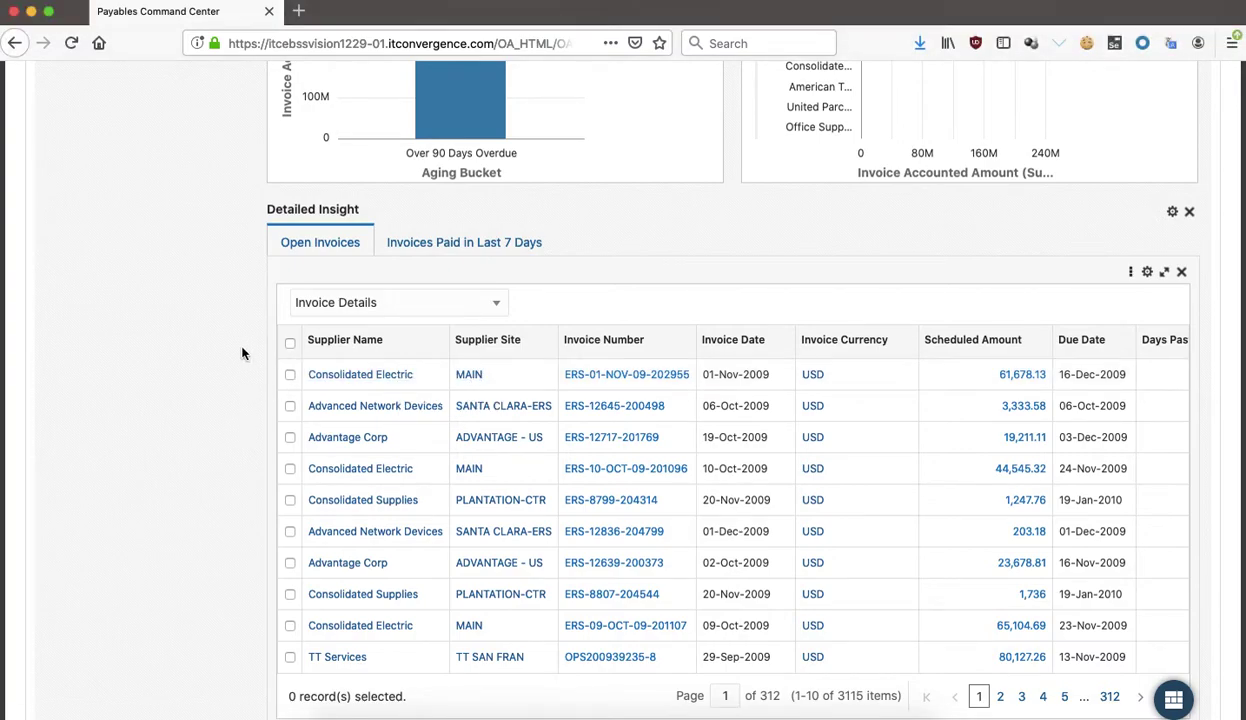
click(692, 410)
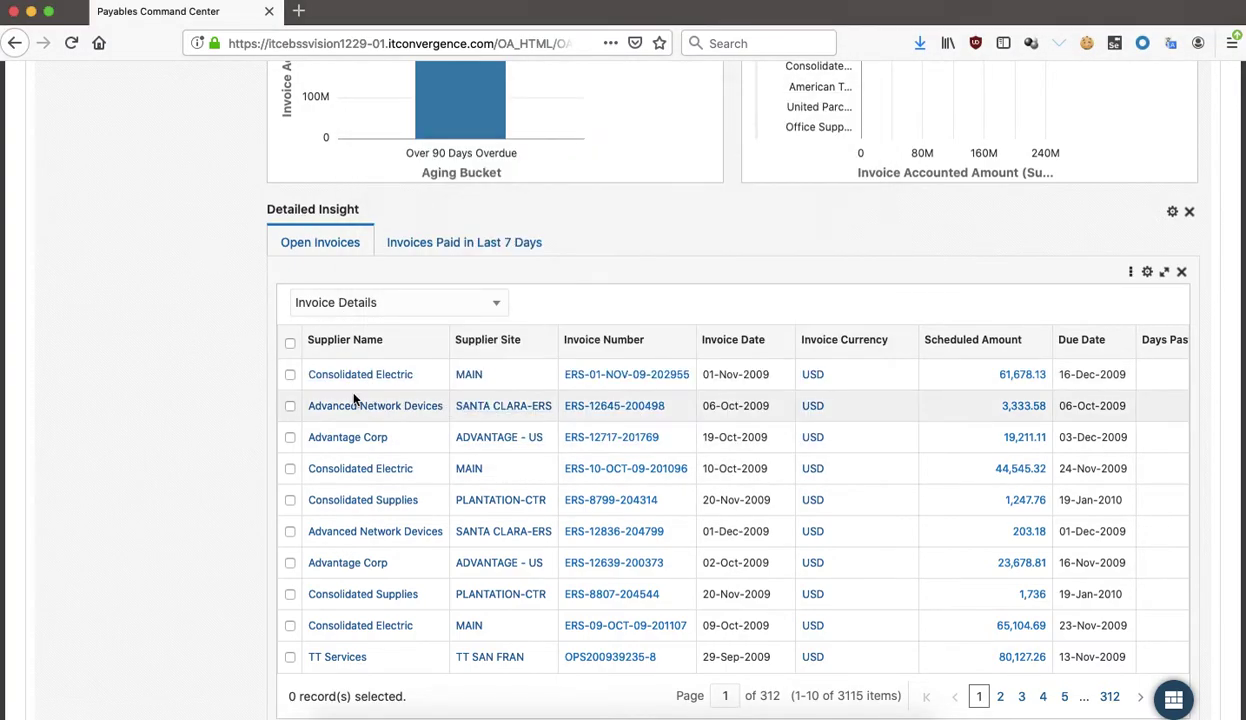
scroll(616, 276, up, 5)
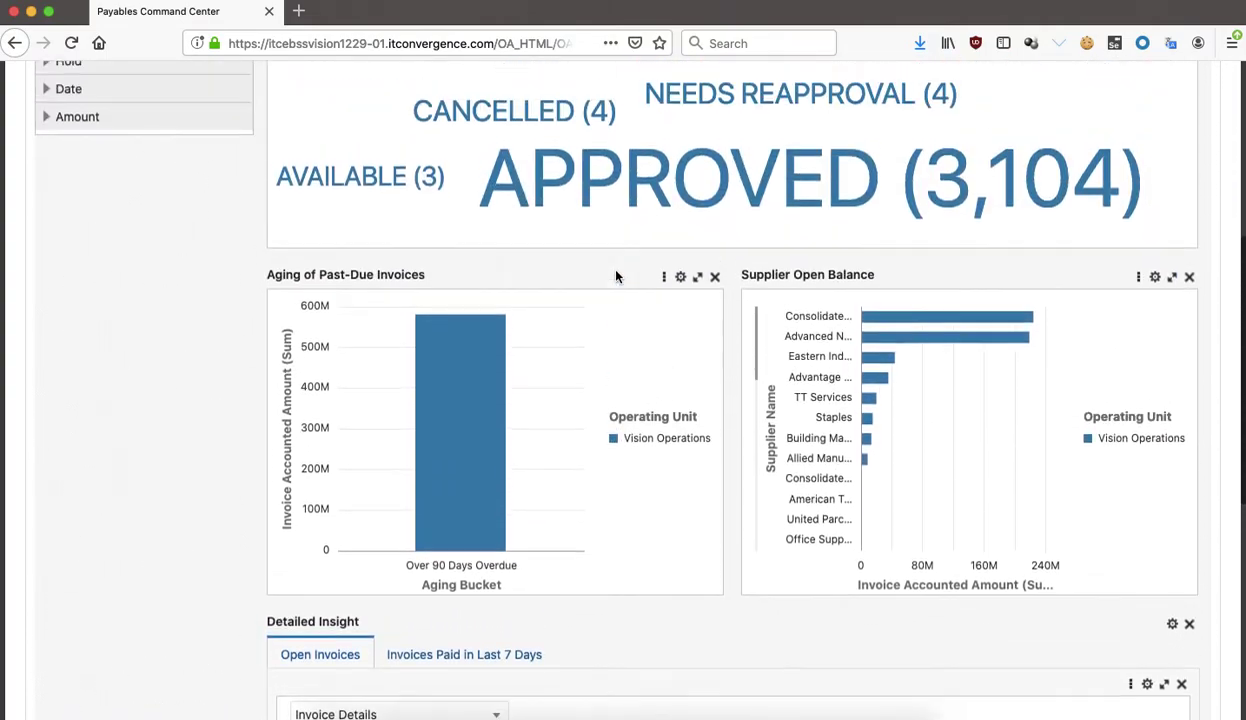
scroll(616, 276, up, 1)
click(615, 274)
scroll(699, 231, up, 1)
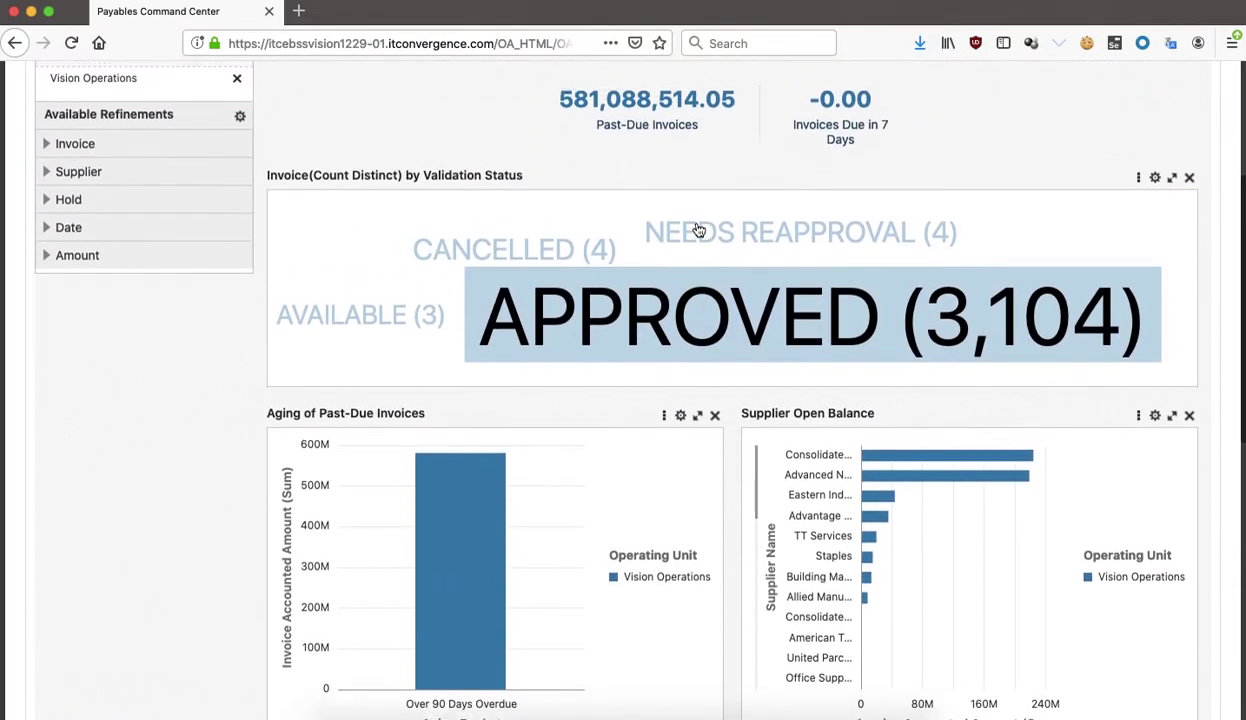
click(700, 231)
scroll(699, 231, up, 1)
scroll(699, 231, up, 3)
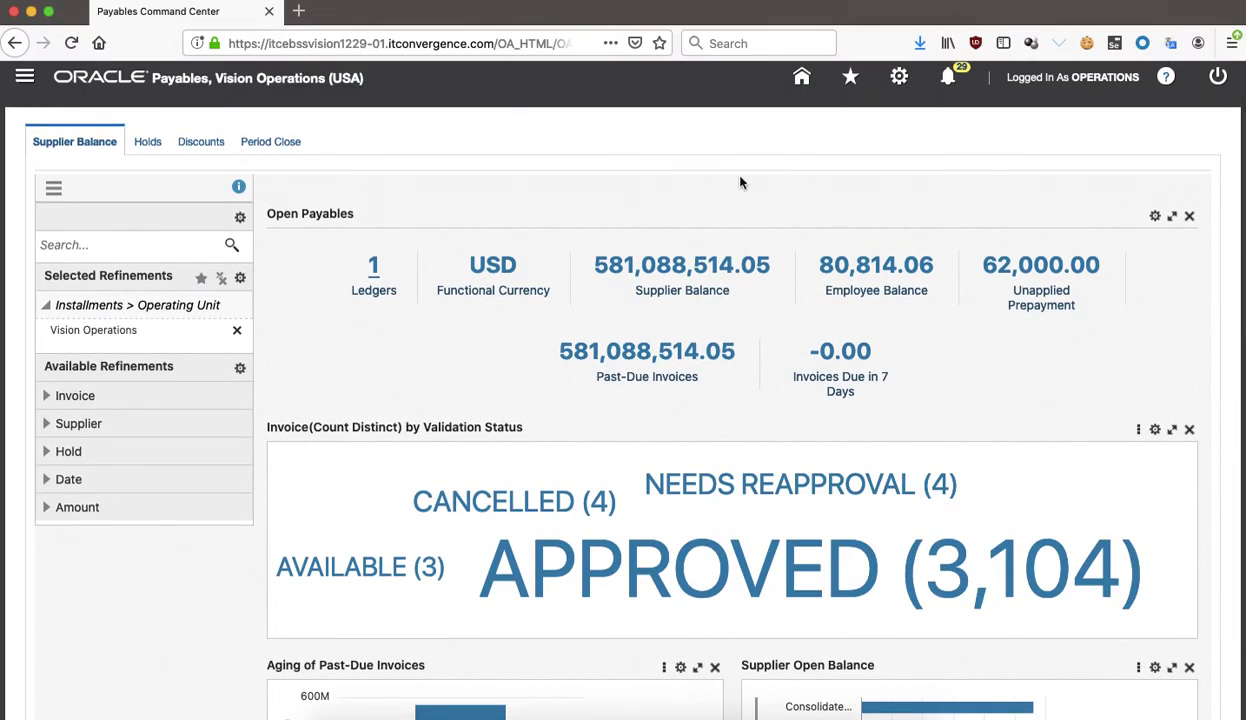
Open the dashboard's component palette and add a Search component above the Open Payables summary.
scroll(626, 256, down, 10)
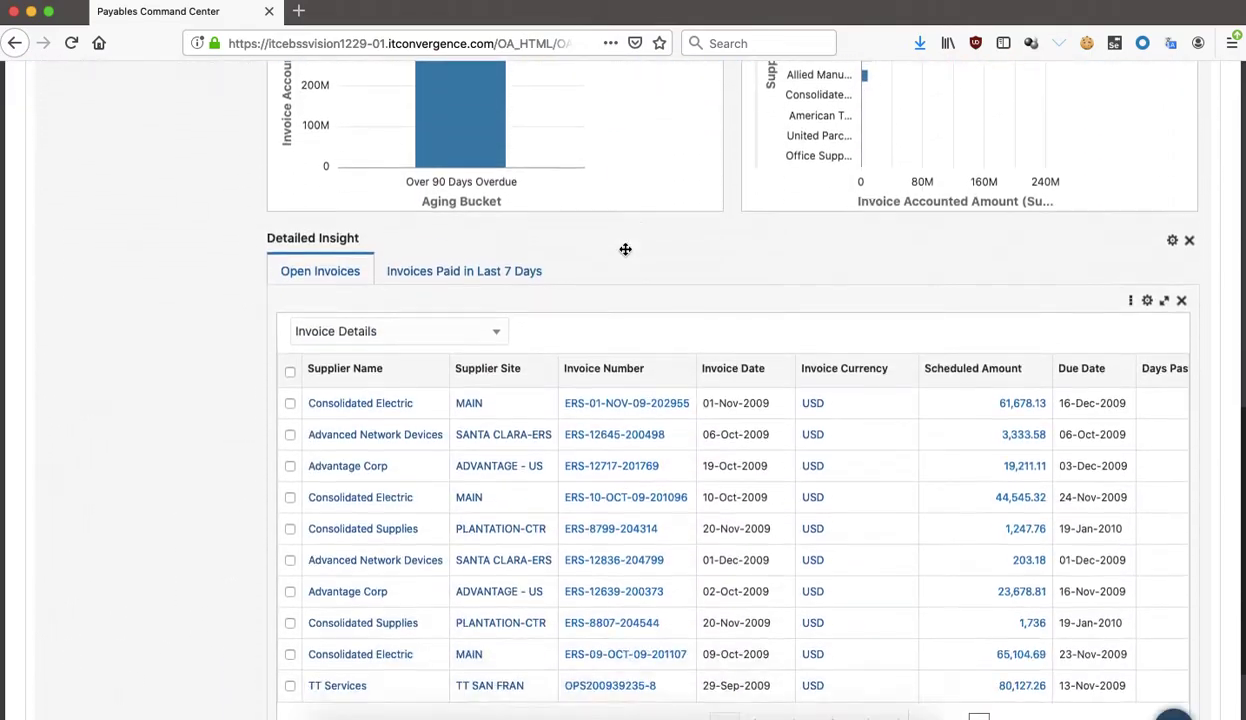
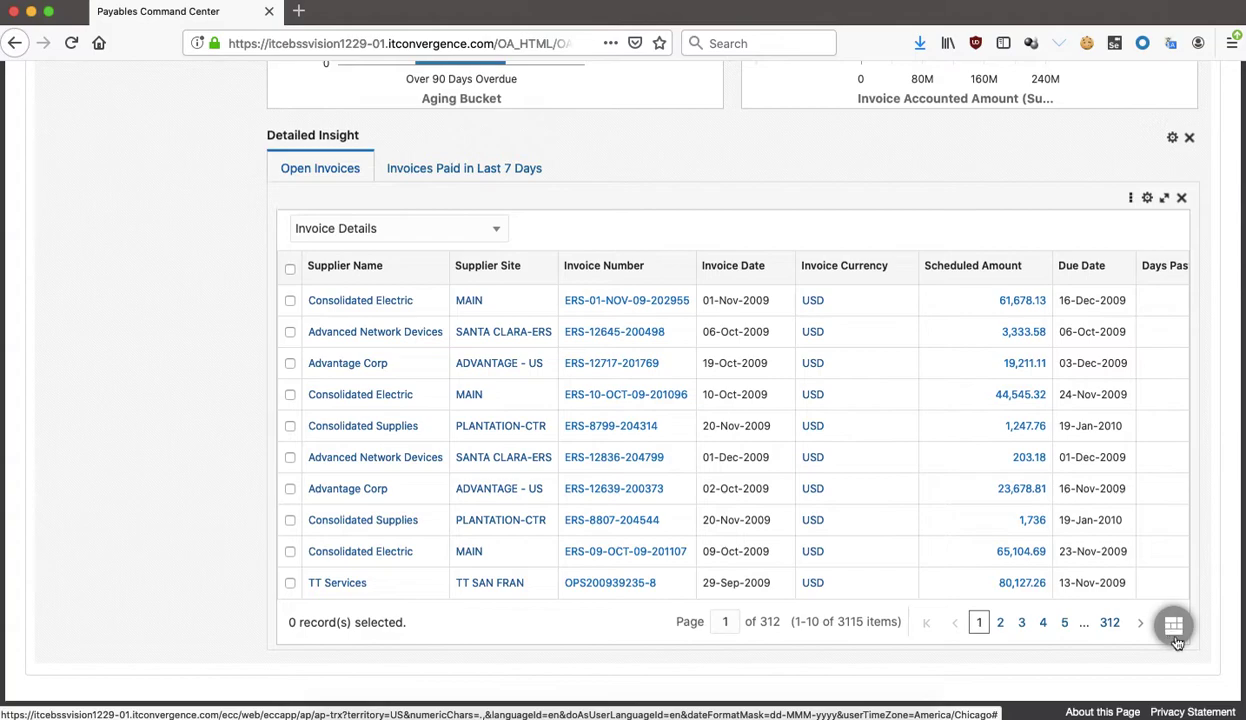
click(1175, 630)
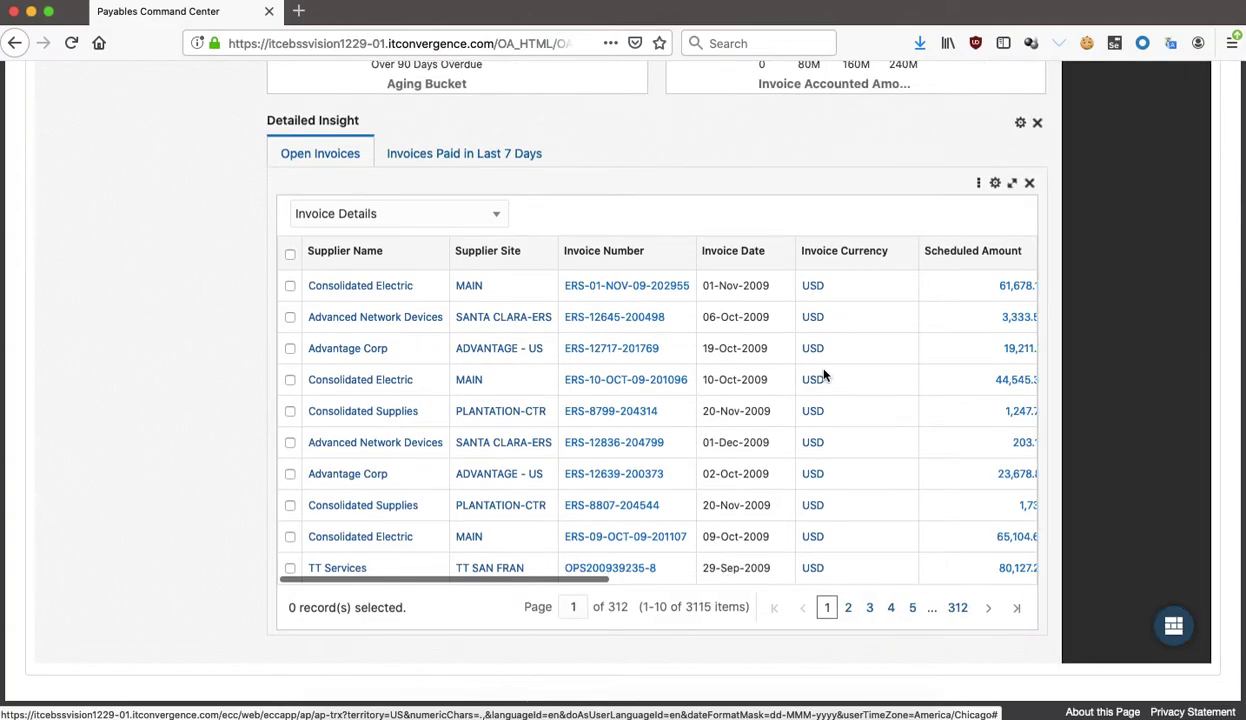
scroll(823, 373, up, 3)
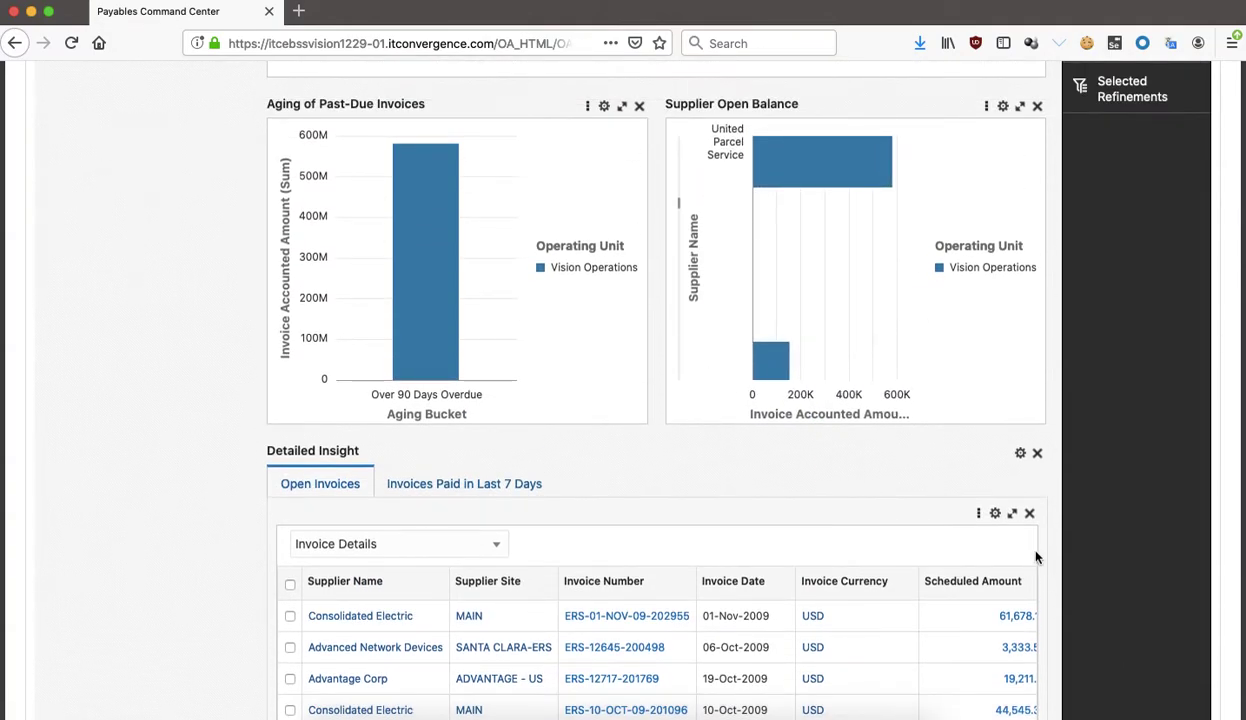
scroll(1038, 560, up, 3)
scroll(1040, 506, up, 3)
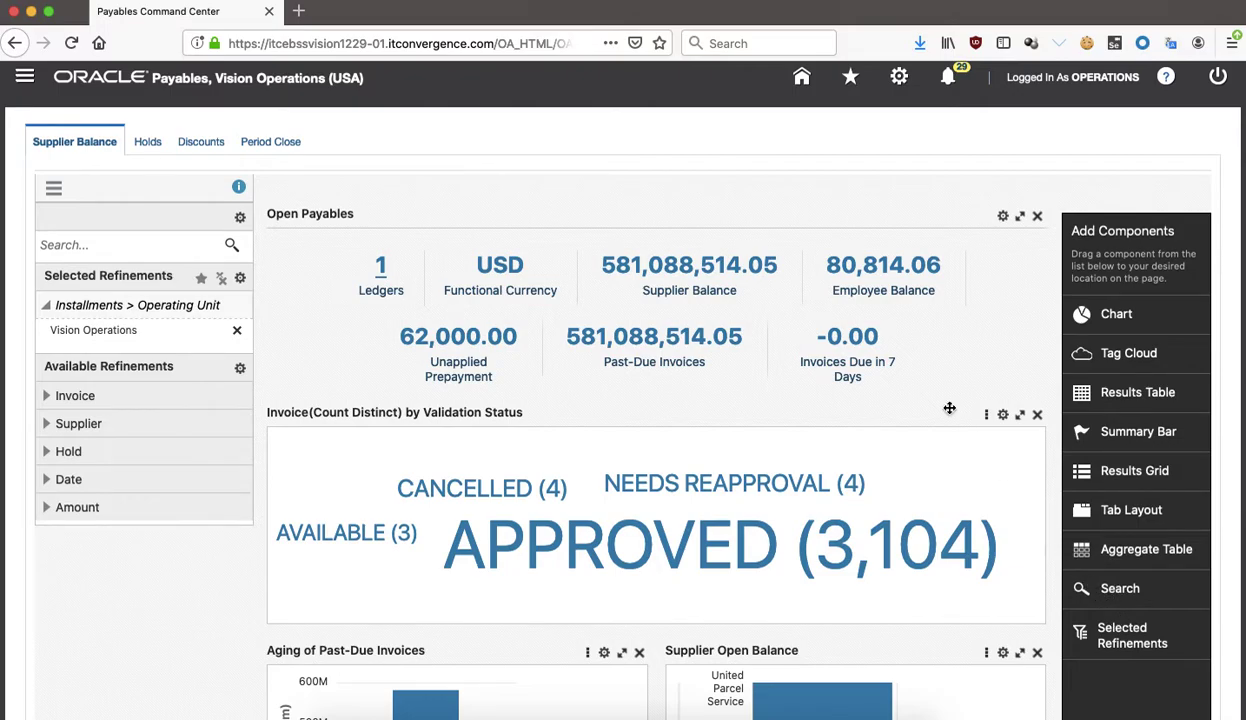
drag(1113, 594, 573, 203)
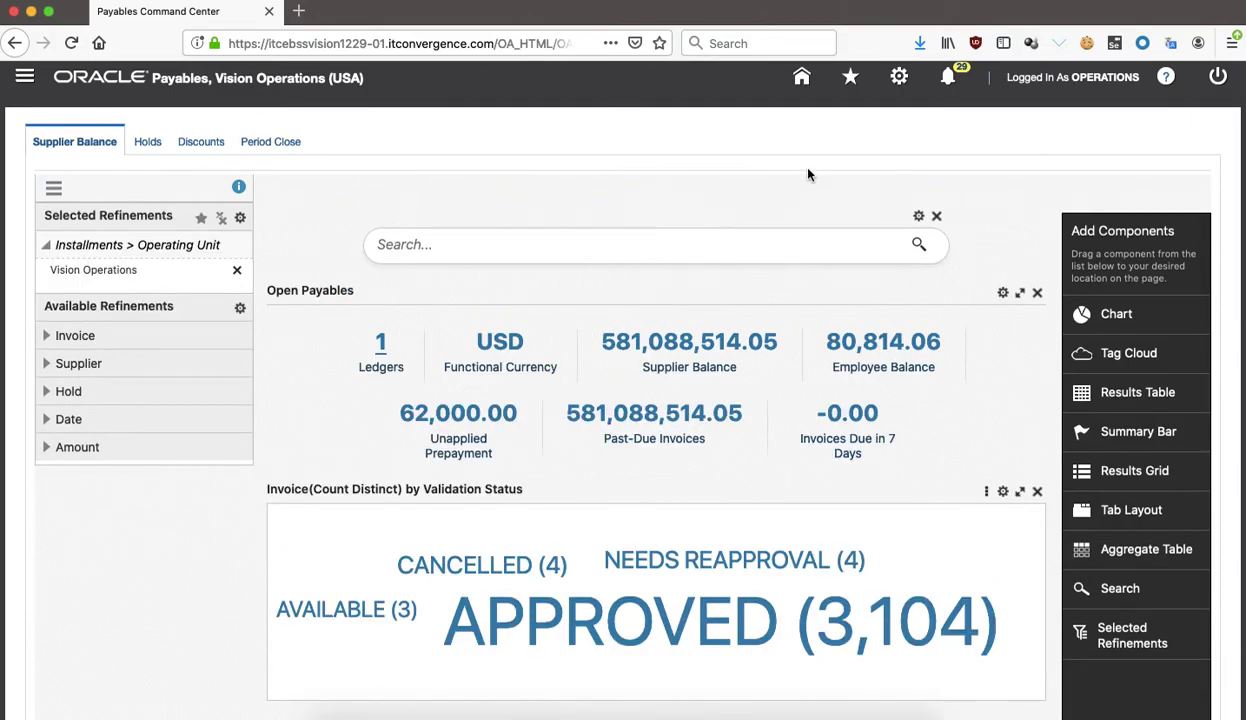
Open the Search component's configuration and inspect the Installments data set's placeholder and search category settings.
click(920, 218)
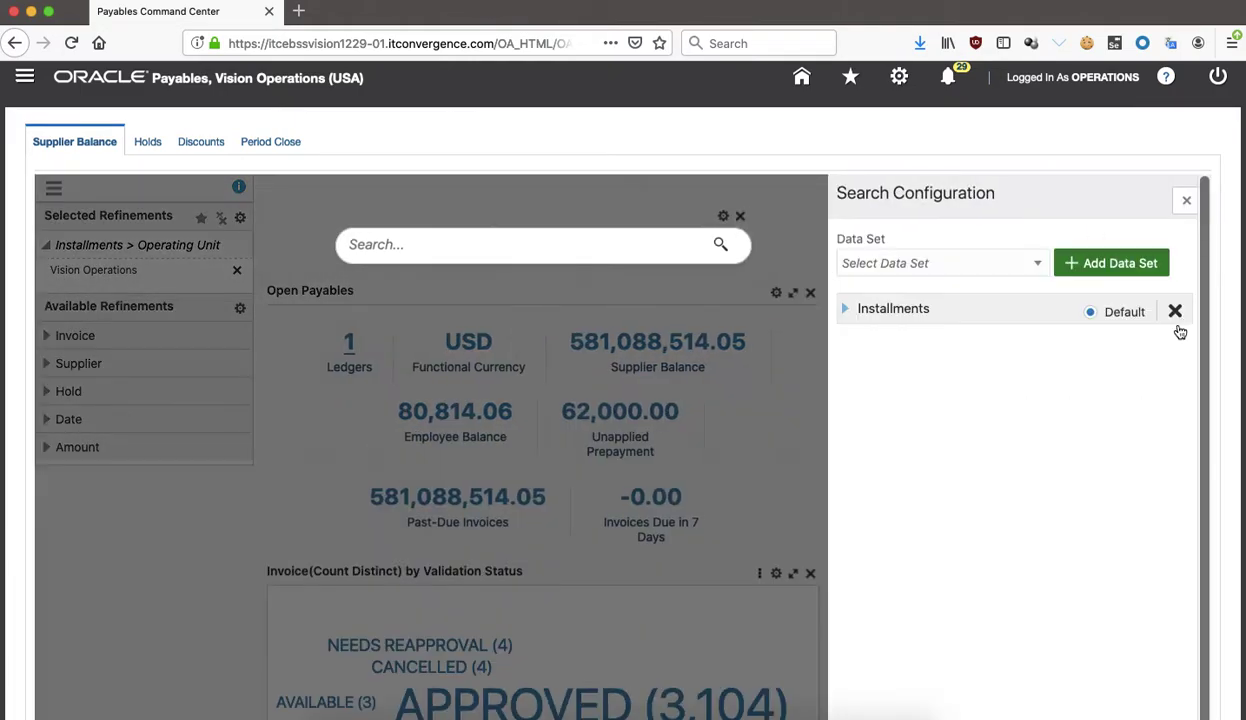
click(850, 316)
scroll(1000, 340, down, 2)
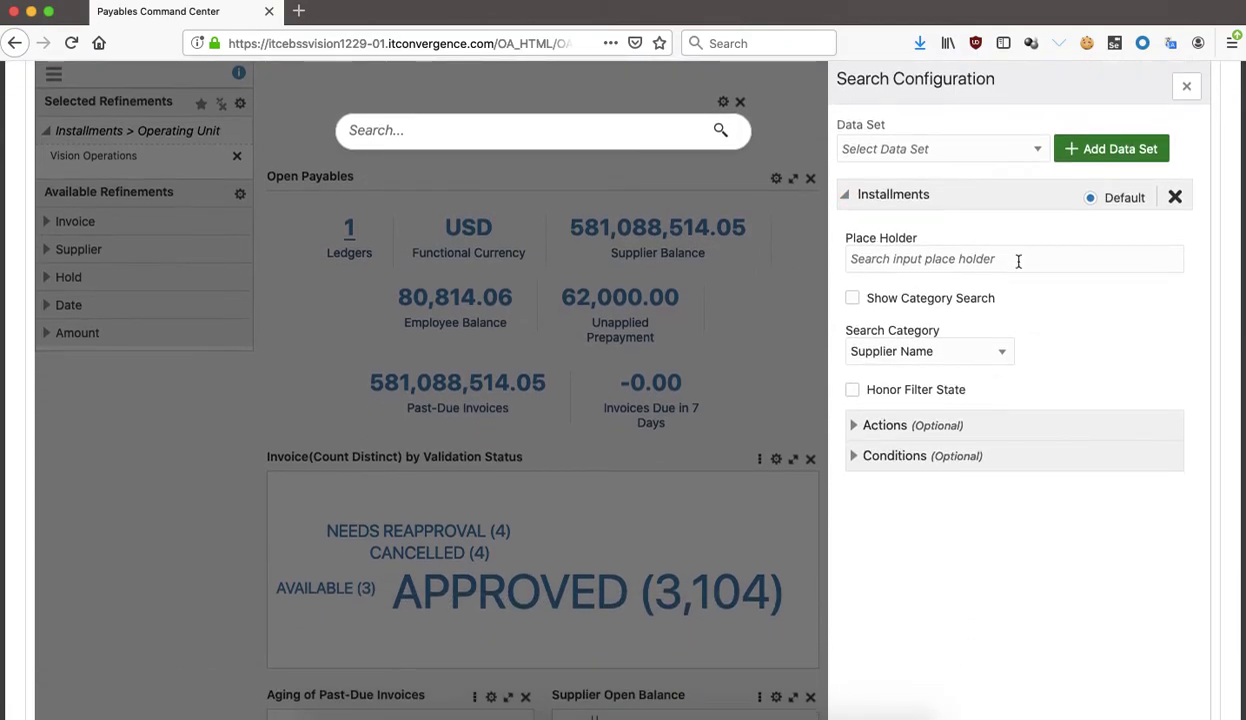
click(929, 351)
click(1062, 356)
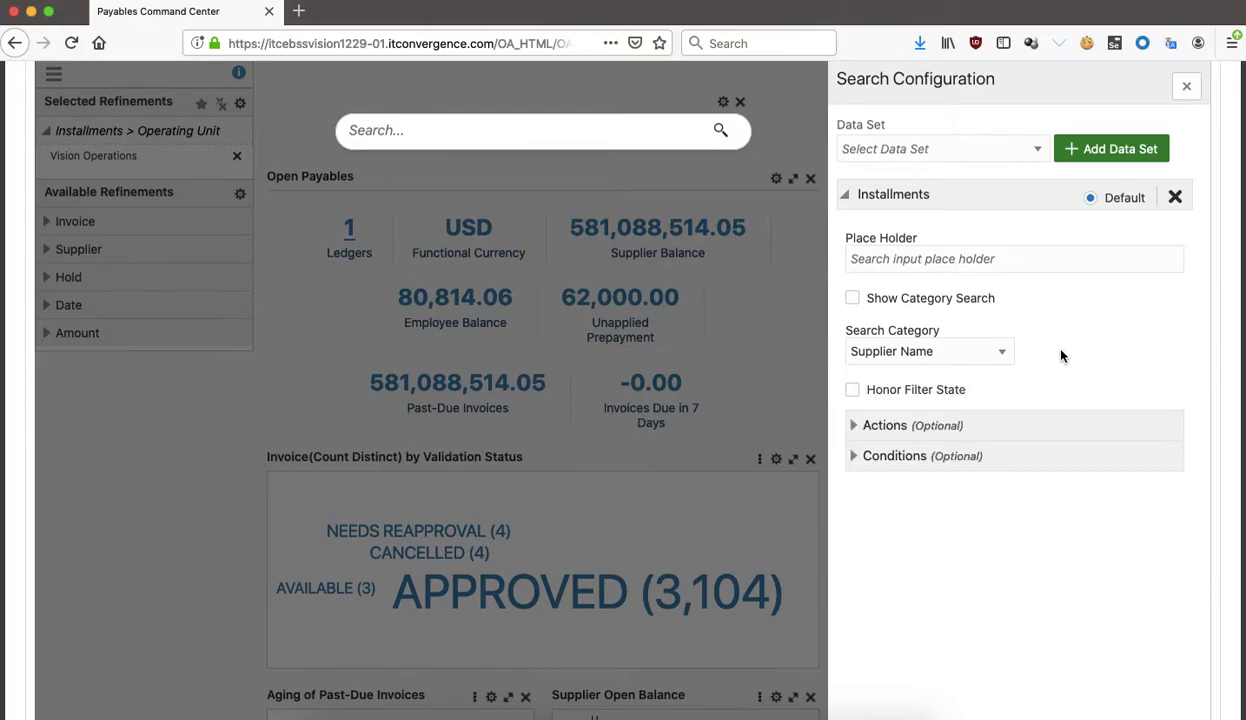
Review the optional action types for the Installments search, Refinement and Hyperlink, and close the configuration without changes.
click(856, 427)
click(1043, 505)
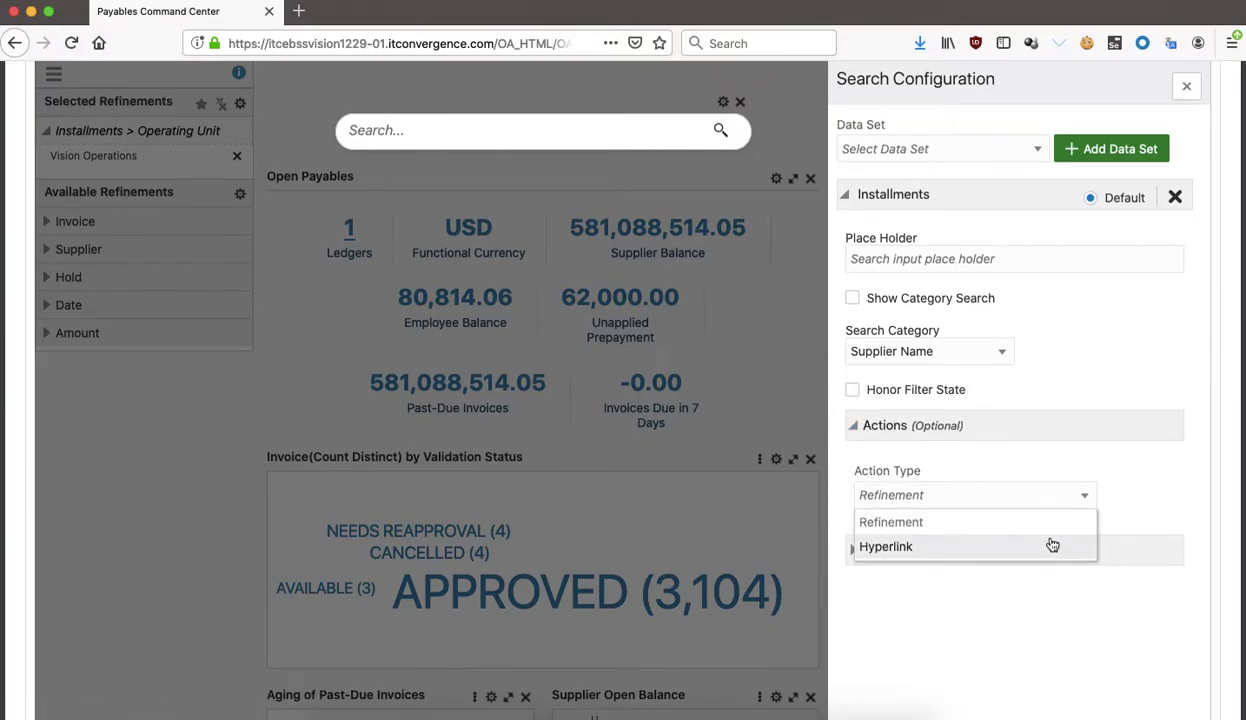
click(1133, 438)
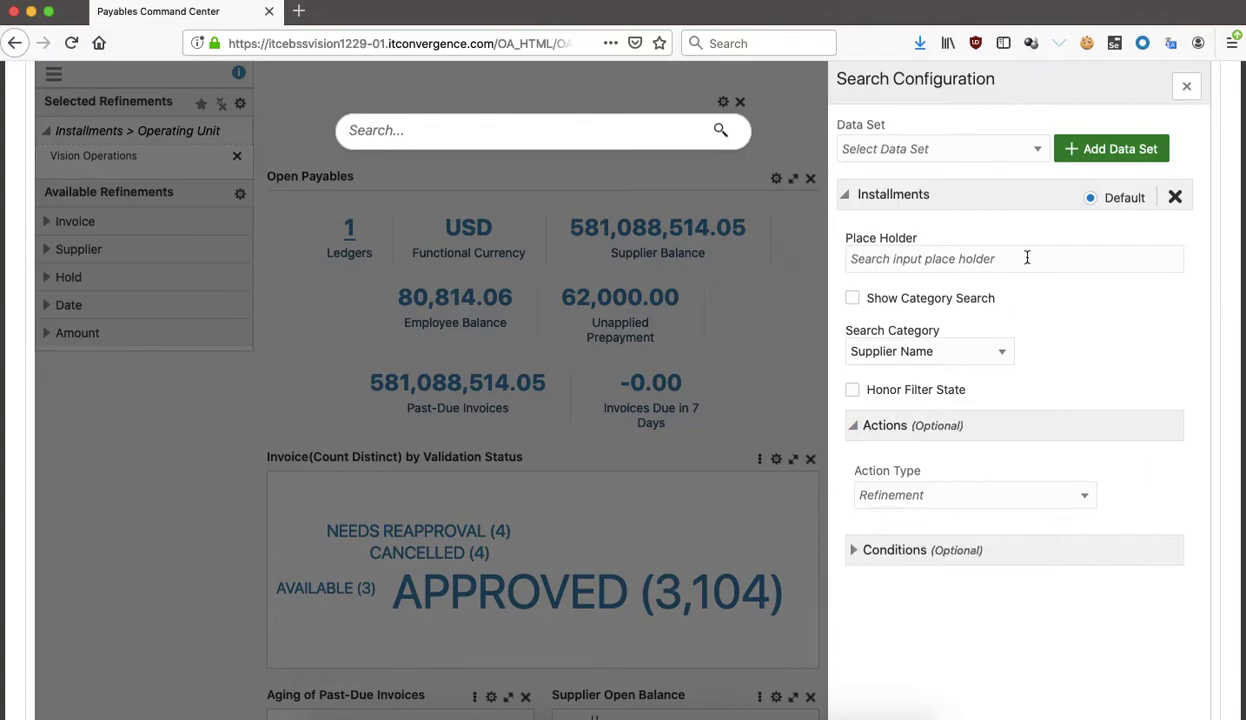
scroll(1047, 260, up, 1)
scroll(1047, 260, up, 2)
click(1185, 203)
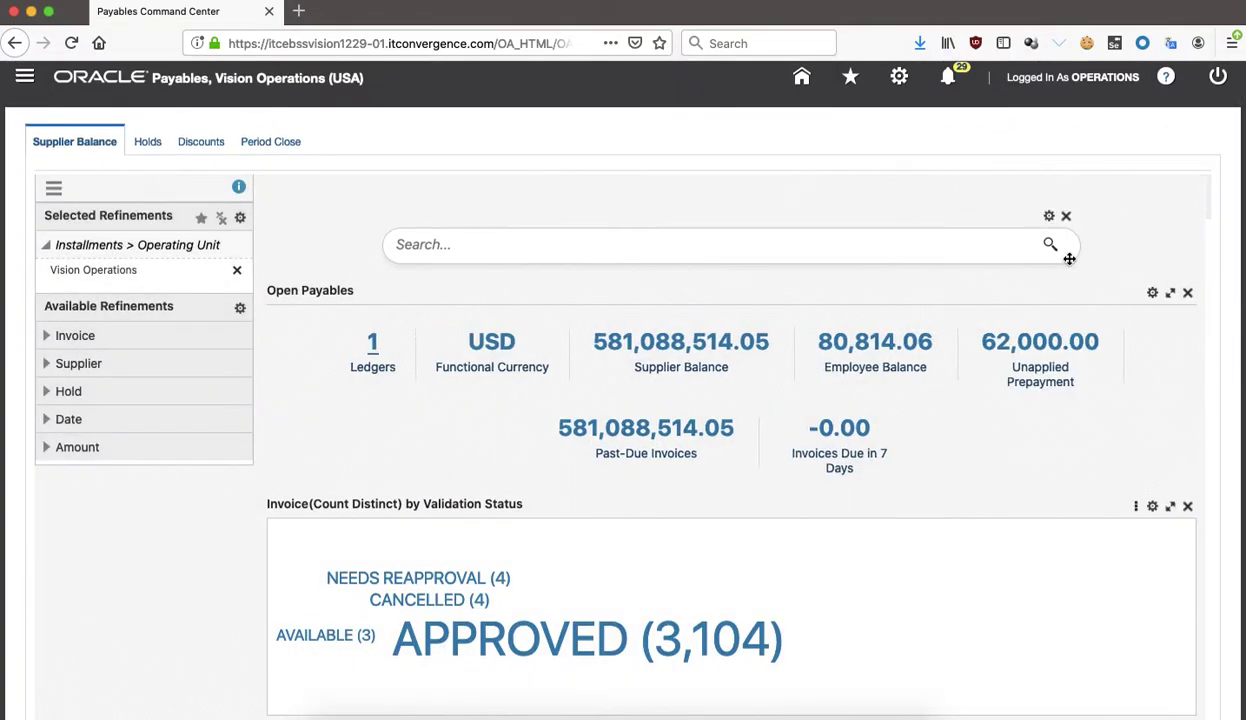
Delete the Search panel above the Open Payables summary.
click(1071, 215)
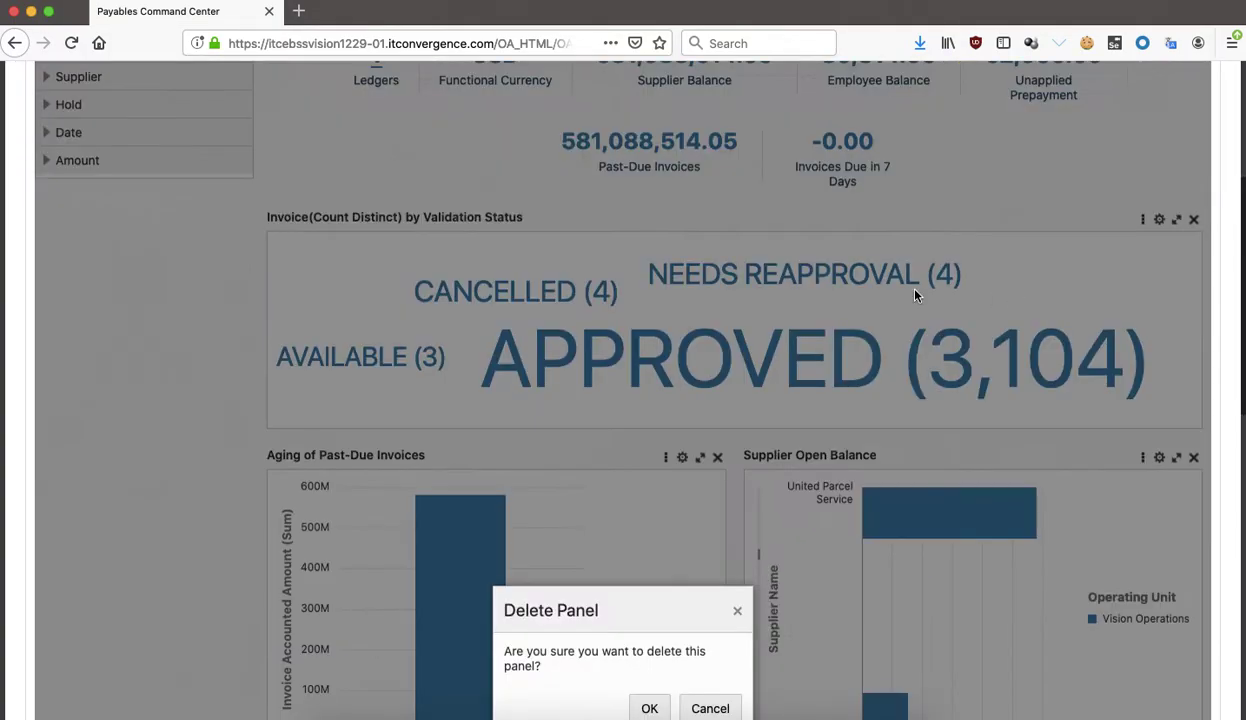
click(645, 703)
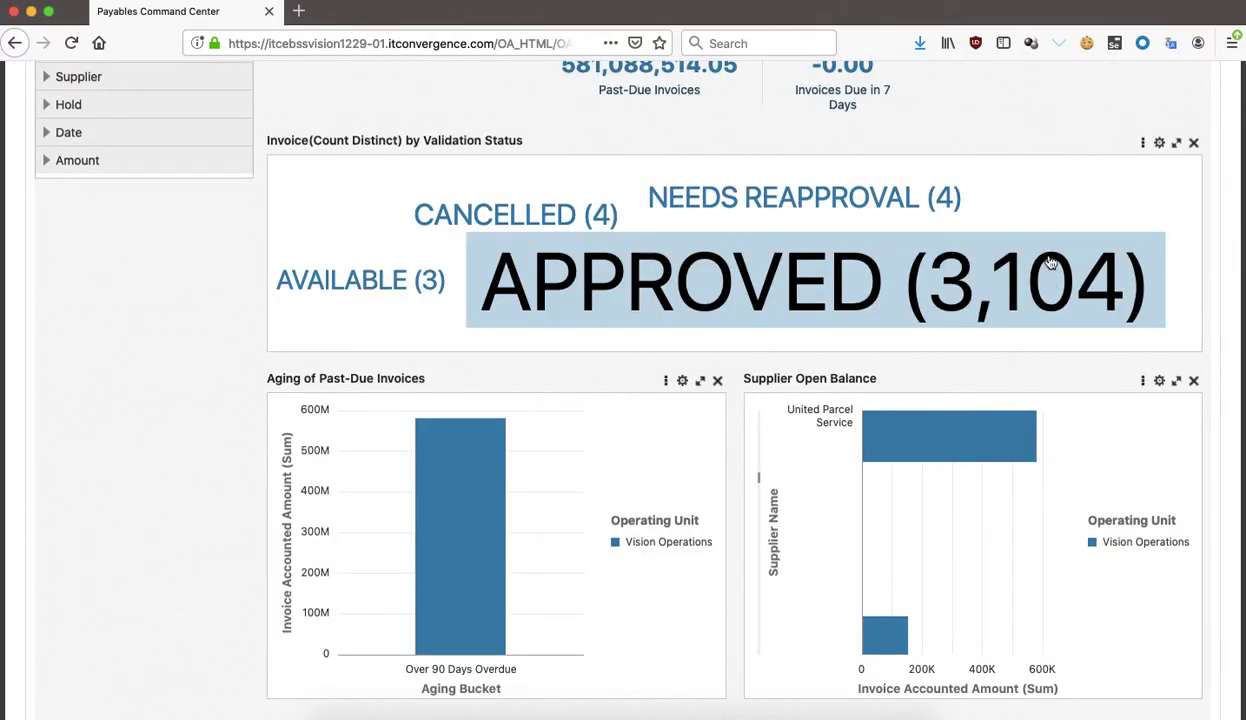
scroll(1056, 157, up, 5)
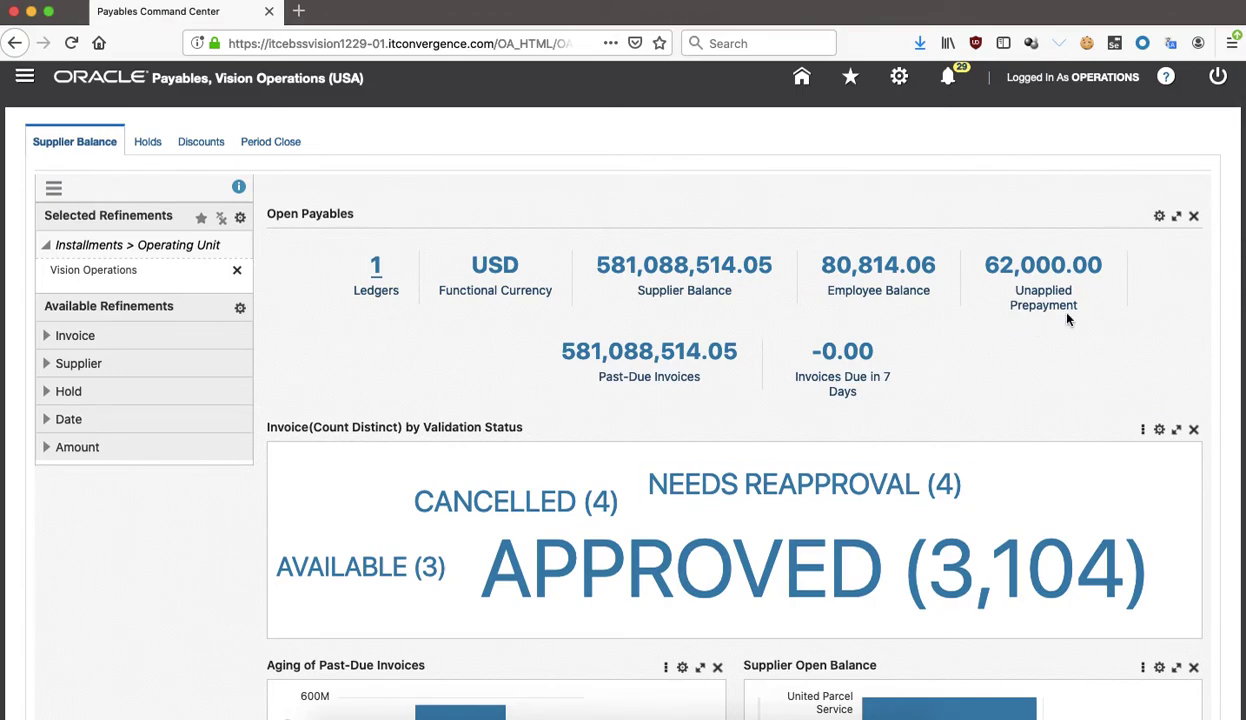
Select the first two invoices in the Open Invoices table, from Consolidated Electric and Advanced Network Devices.
scroll(1066, 318, down, 1)
scroll(1090, 300, down, 4)
scroll(1093, 324, down, 8)
scroll(1063, 309, up, 2)
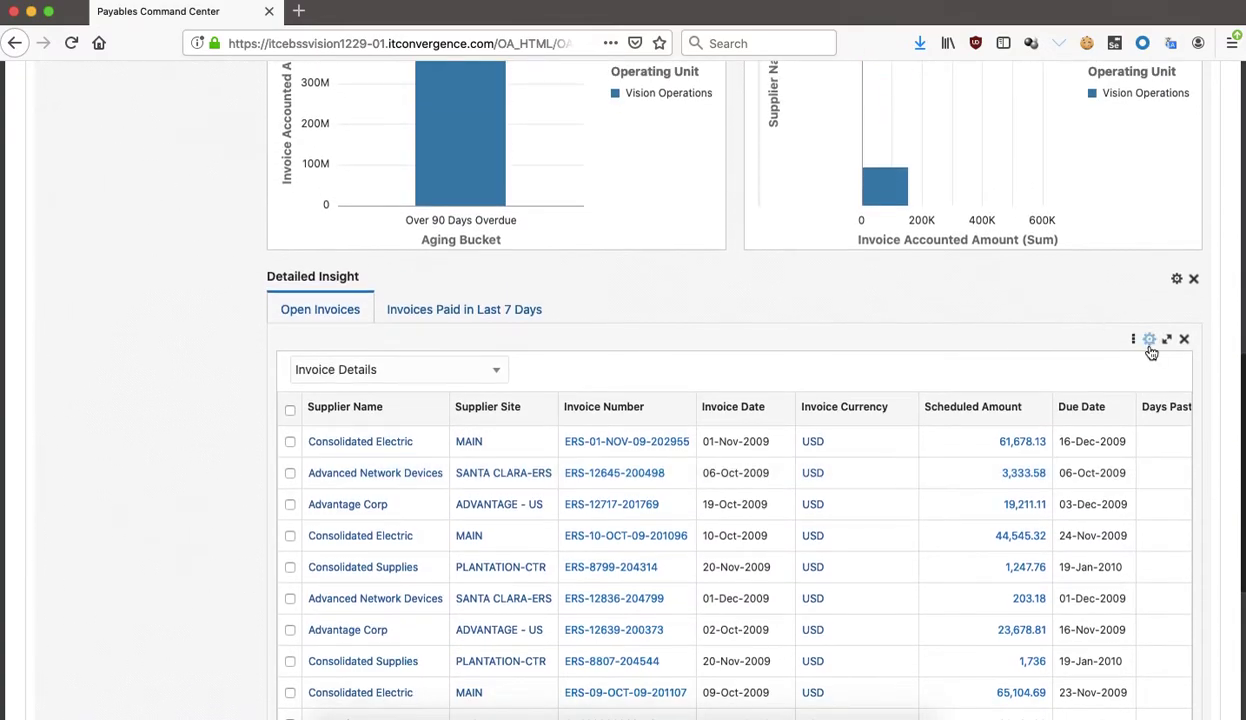
click(290, 441)
click(290, 473)
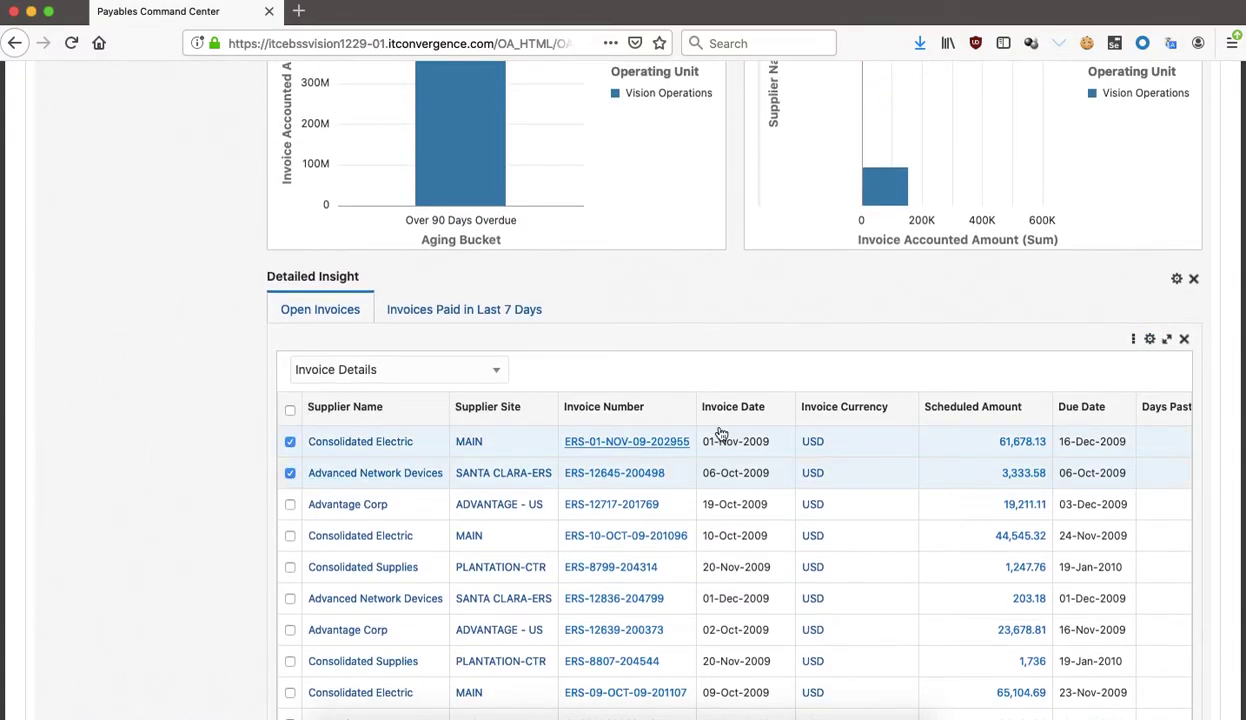
Check the actions available for the Open Invoices table, then open its configuration at the Compare settings in the Actions Menu.
click(1134, 343)
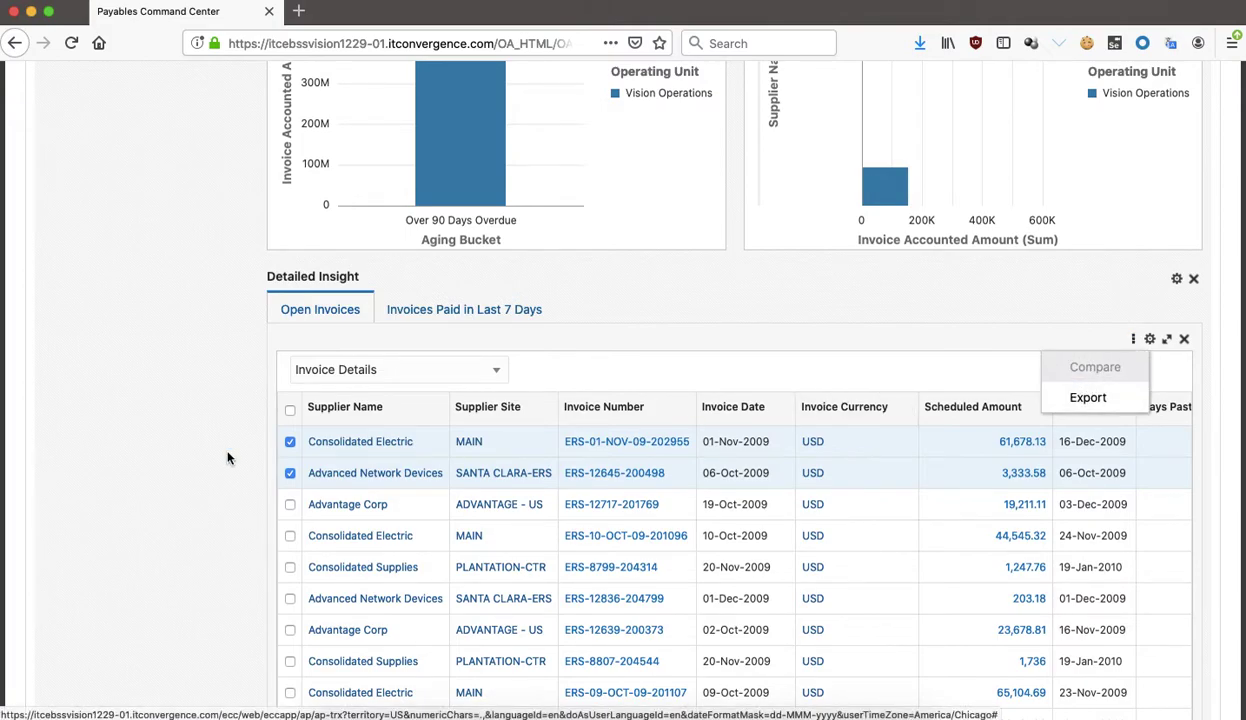
click(1152, 341)
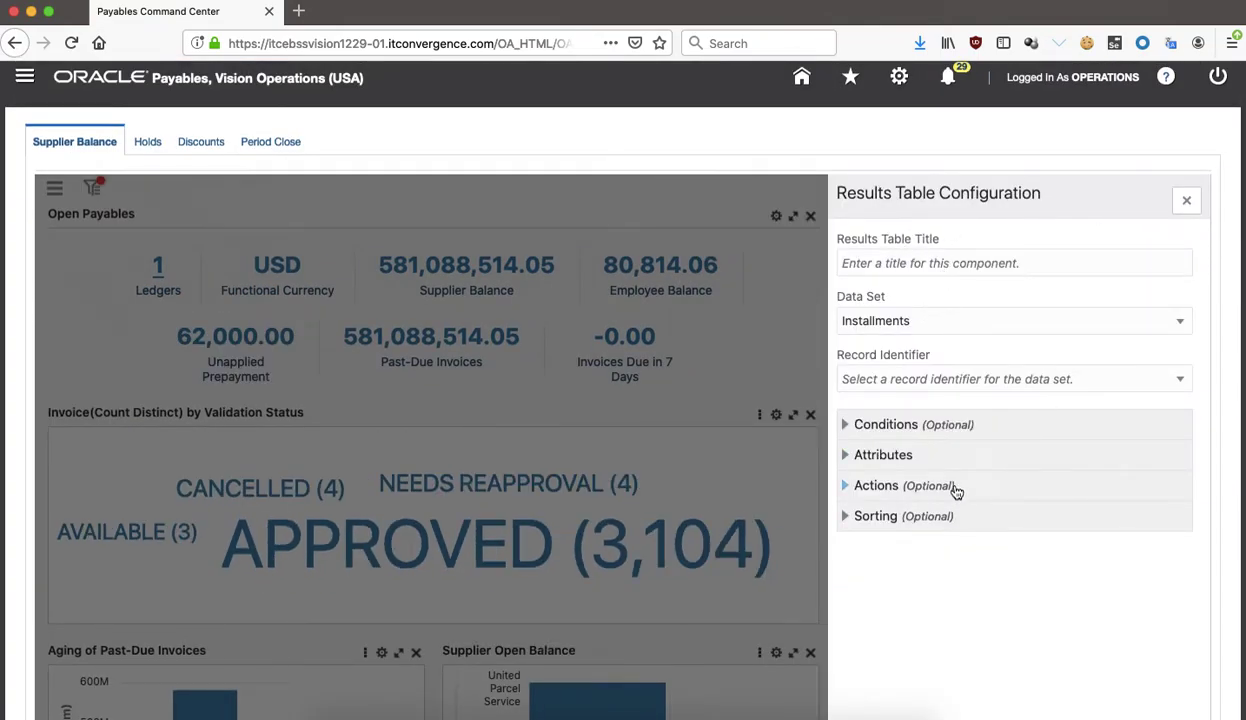
click(885, 485)
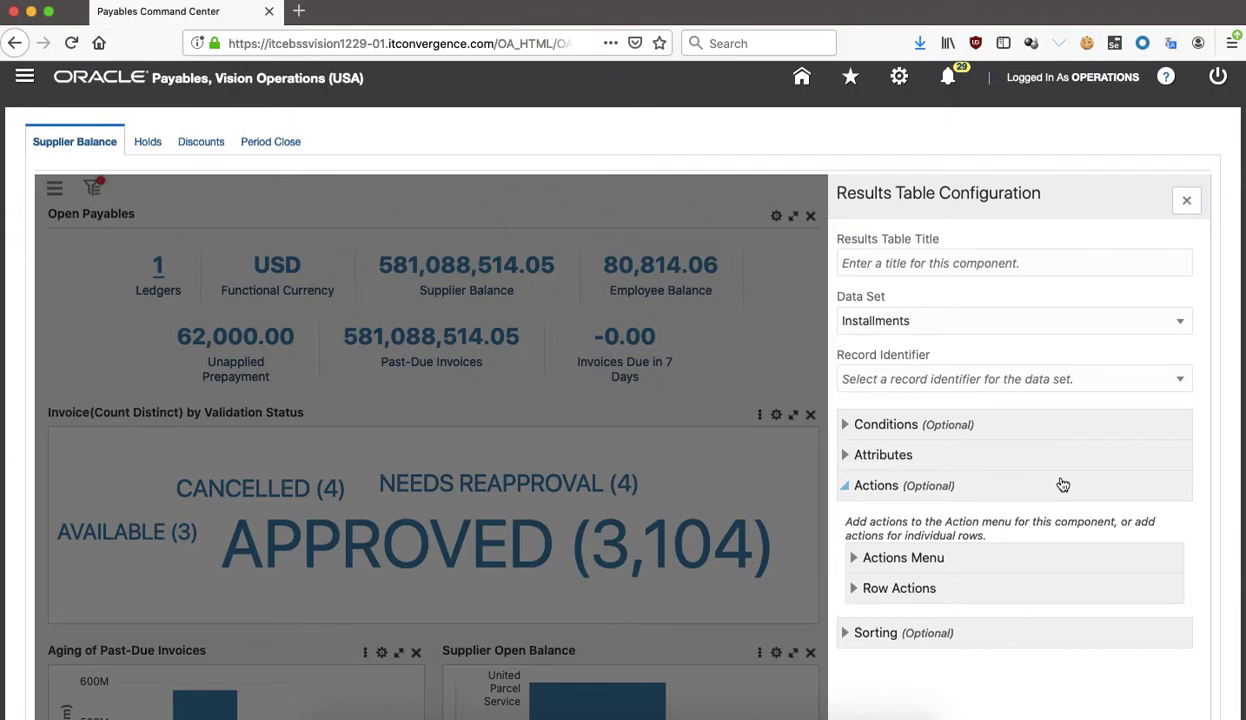
scroll(1012, 482, down, 2)
click(865, 459)
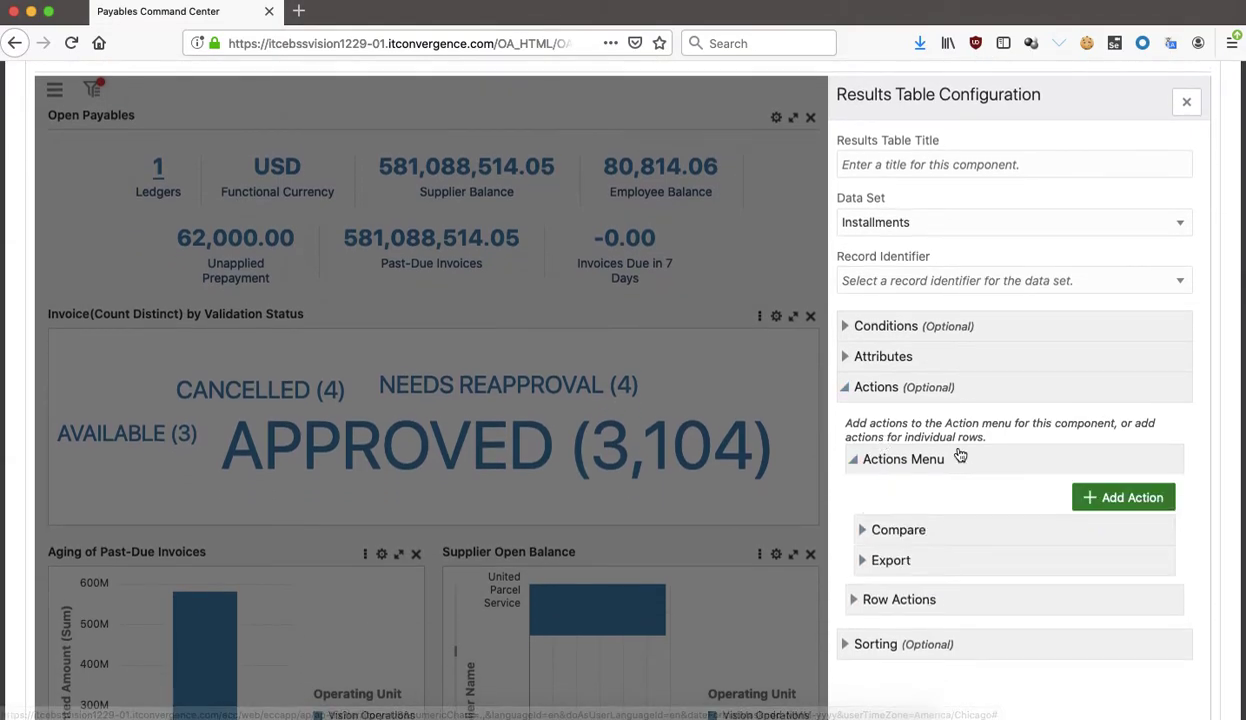
click(865, 535)
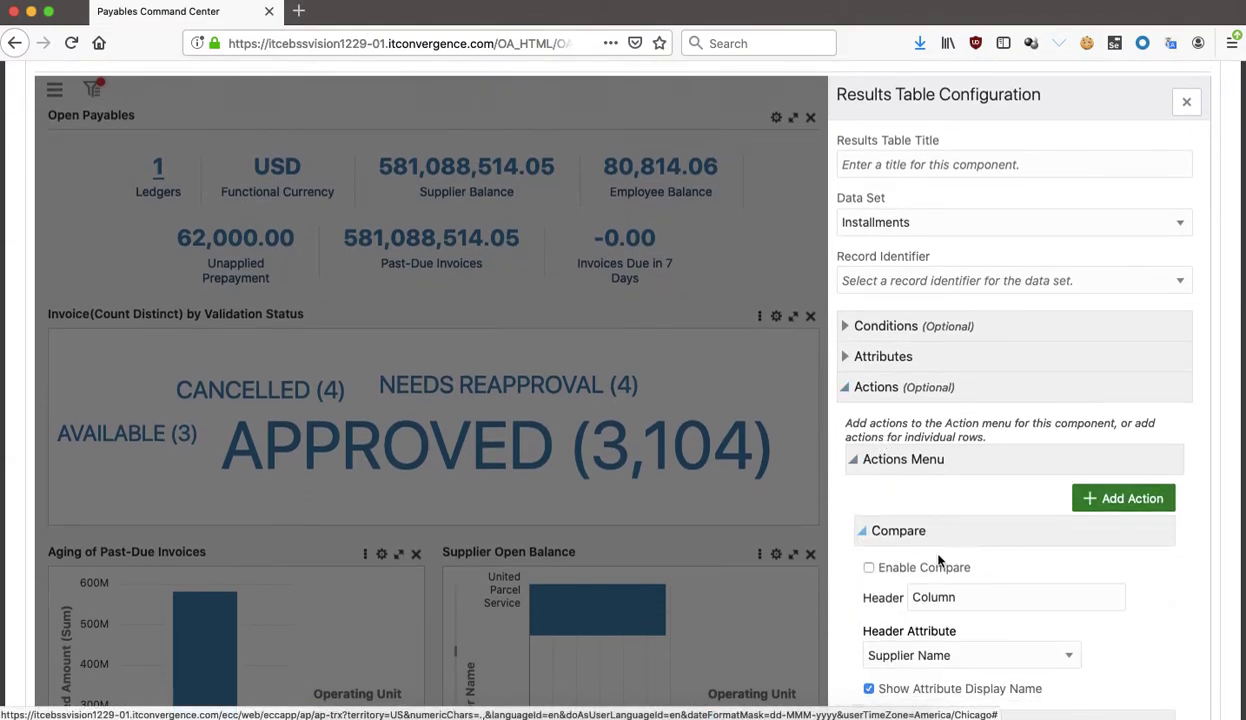
Enable Compare with Supplier Name as the header attribute, and save the Results Table configuration.
scroll(1000, 545, down, 1)
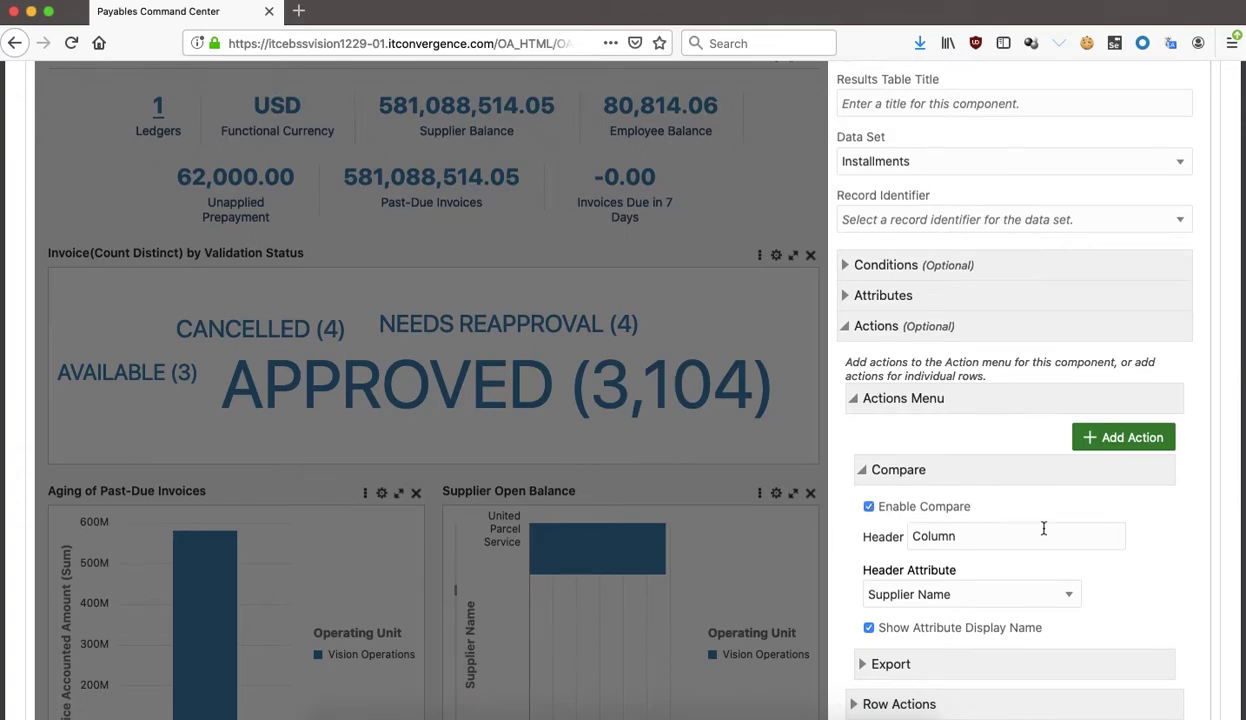
scroll(1128, 580, down, 1)
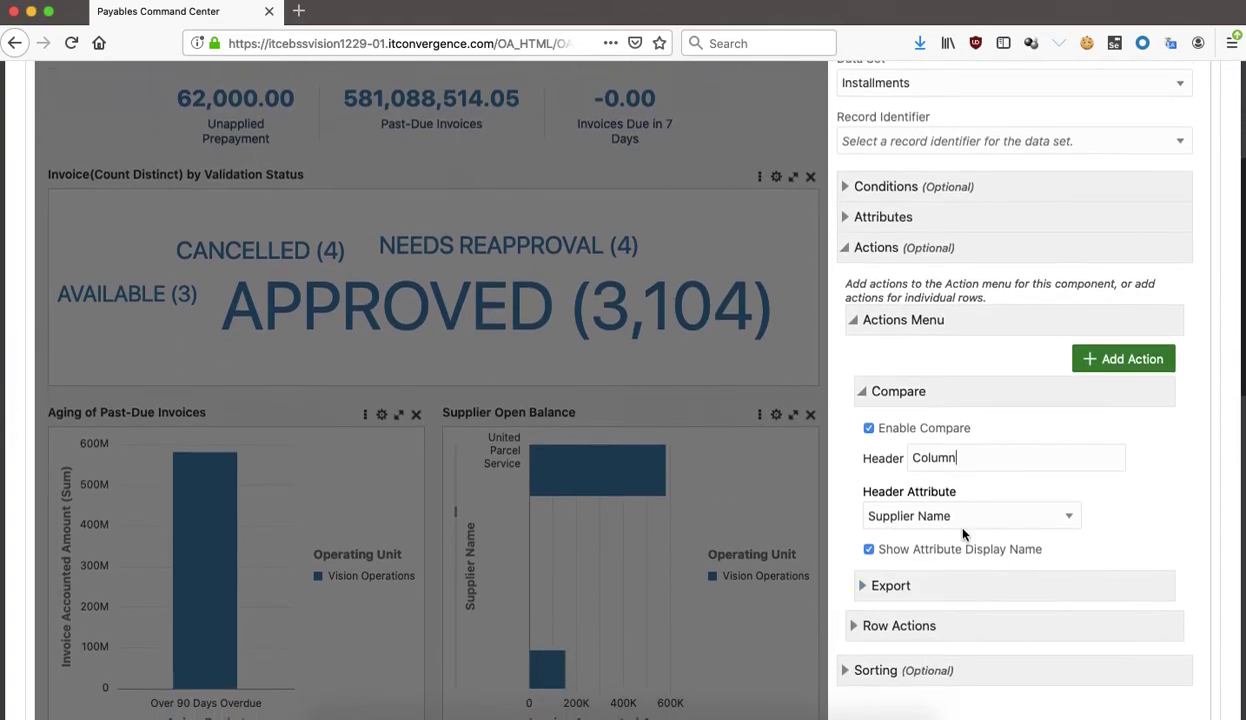
click(1066, 516)
click(1007, 545)
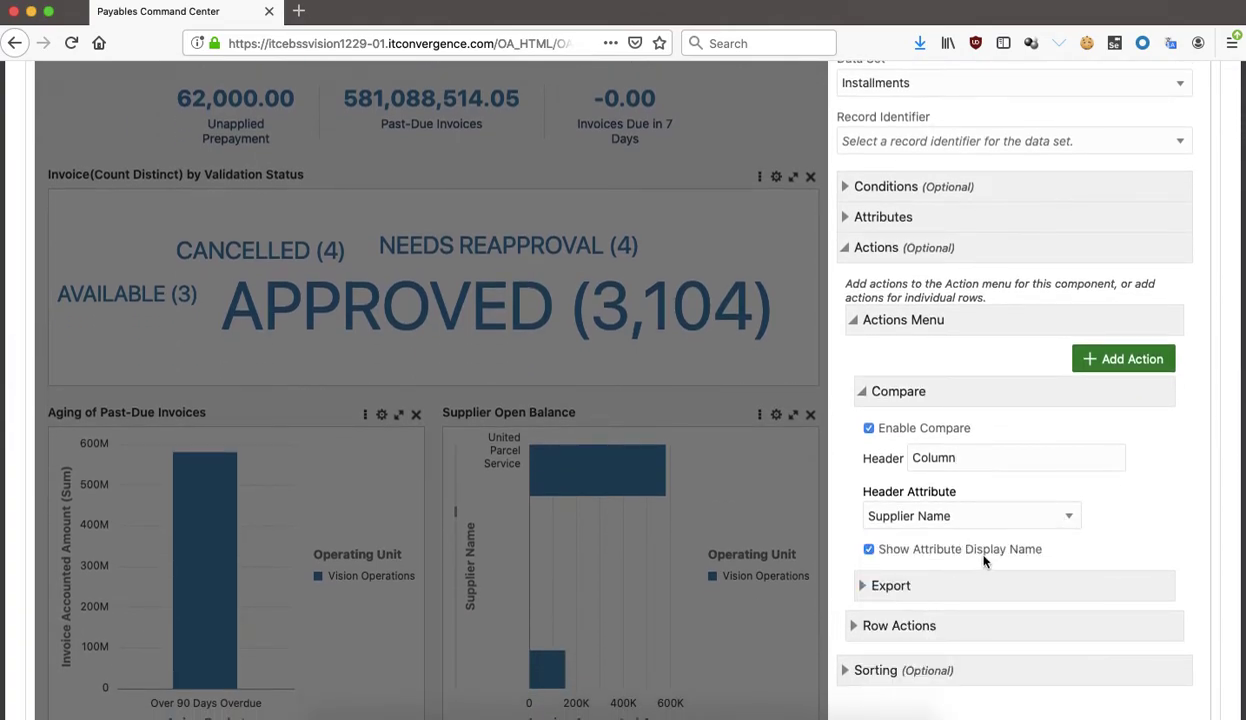
scroll(1081, 458, down, 10)
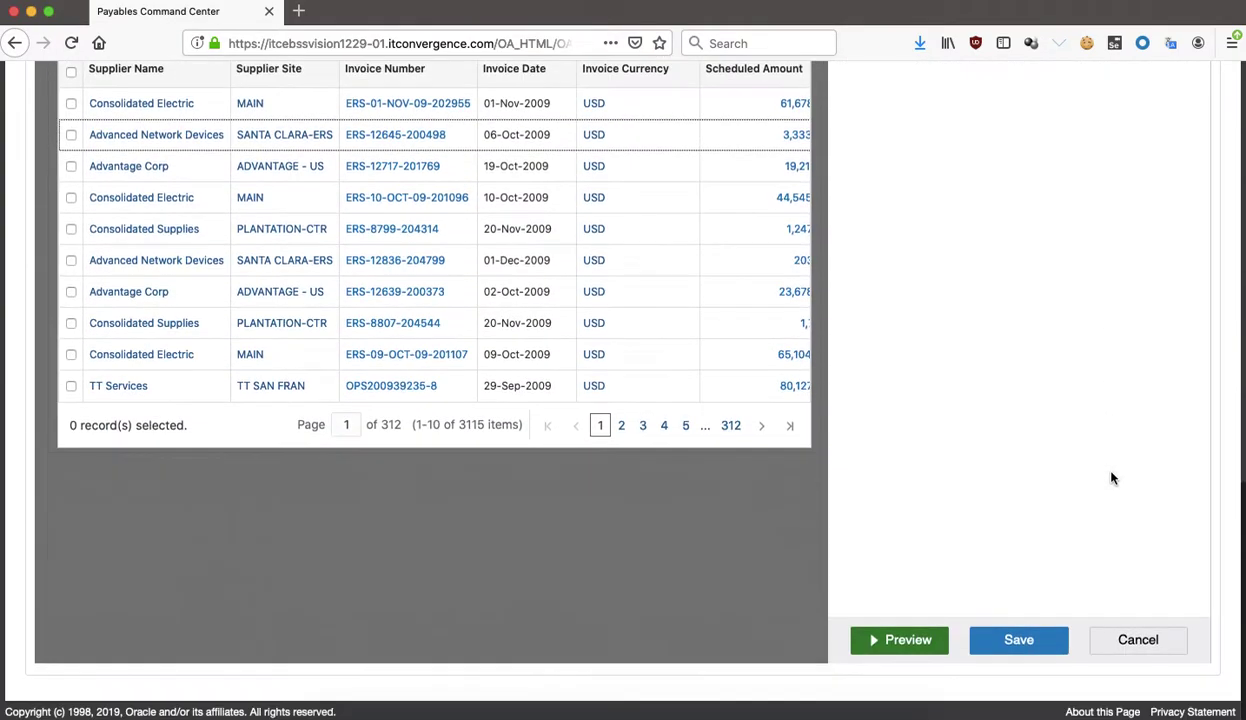
click(1018, 639)
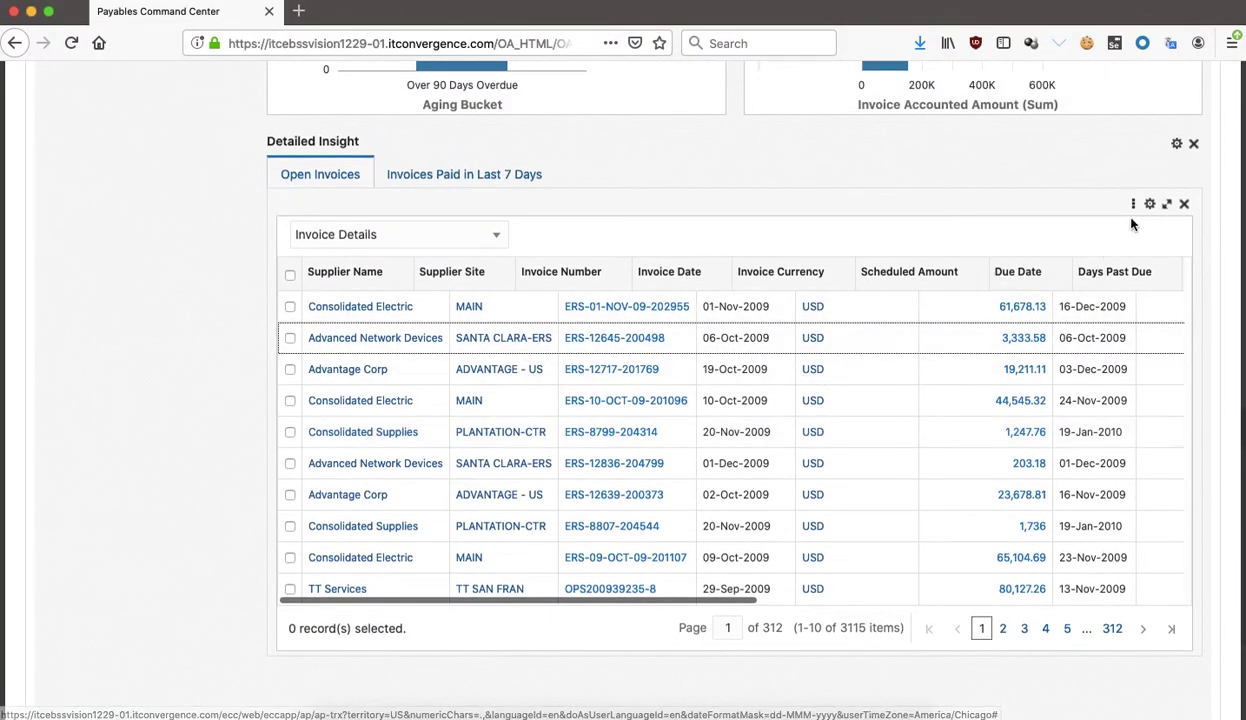
Reselect the first Consolidated Electric and Advanced Network Devices invoices in the Open Invoices table and access the table's actions.
click(290, 306)
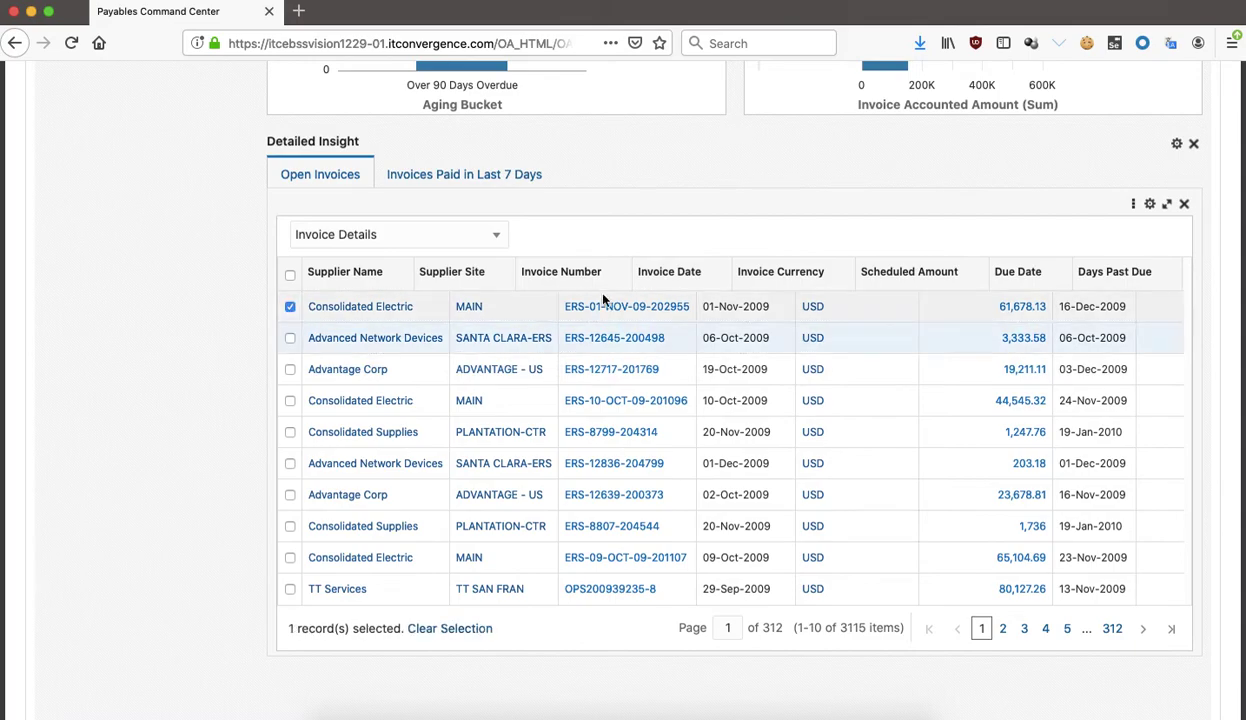
click(290, 338)
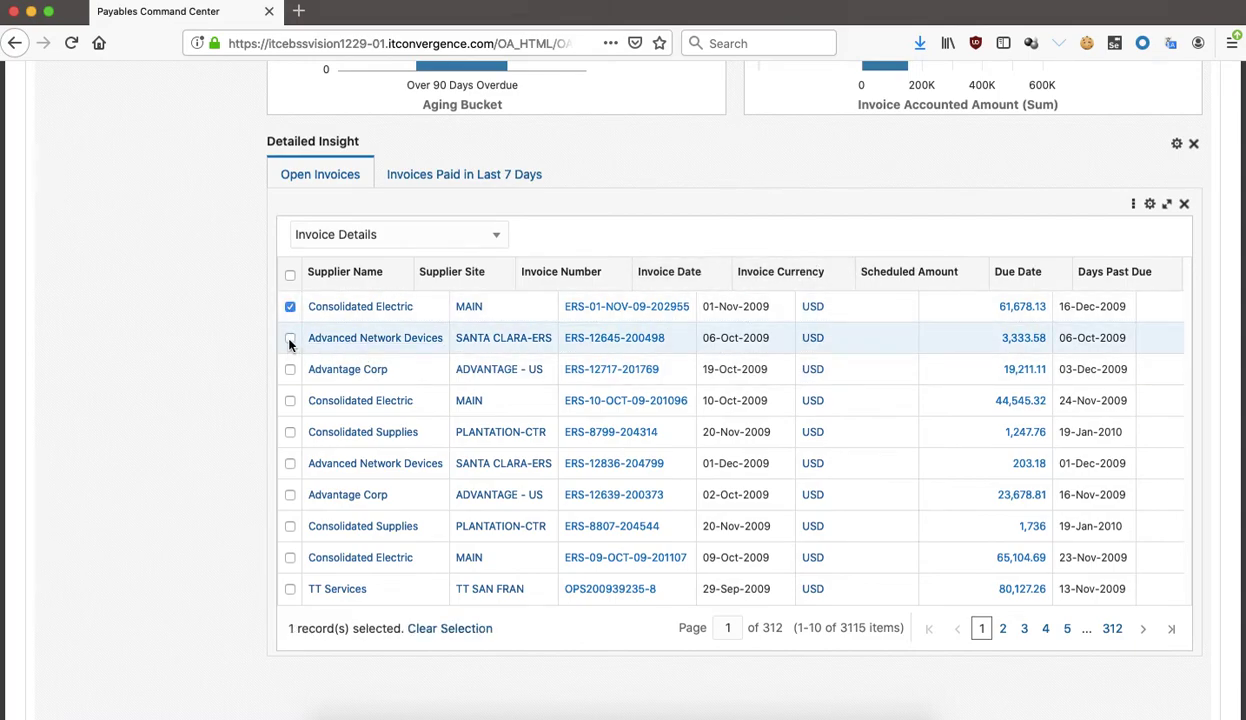
click(1133, 206)
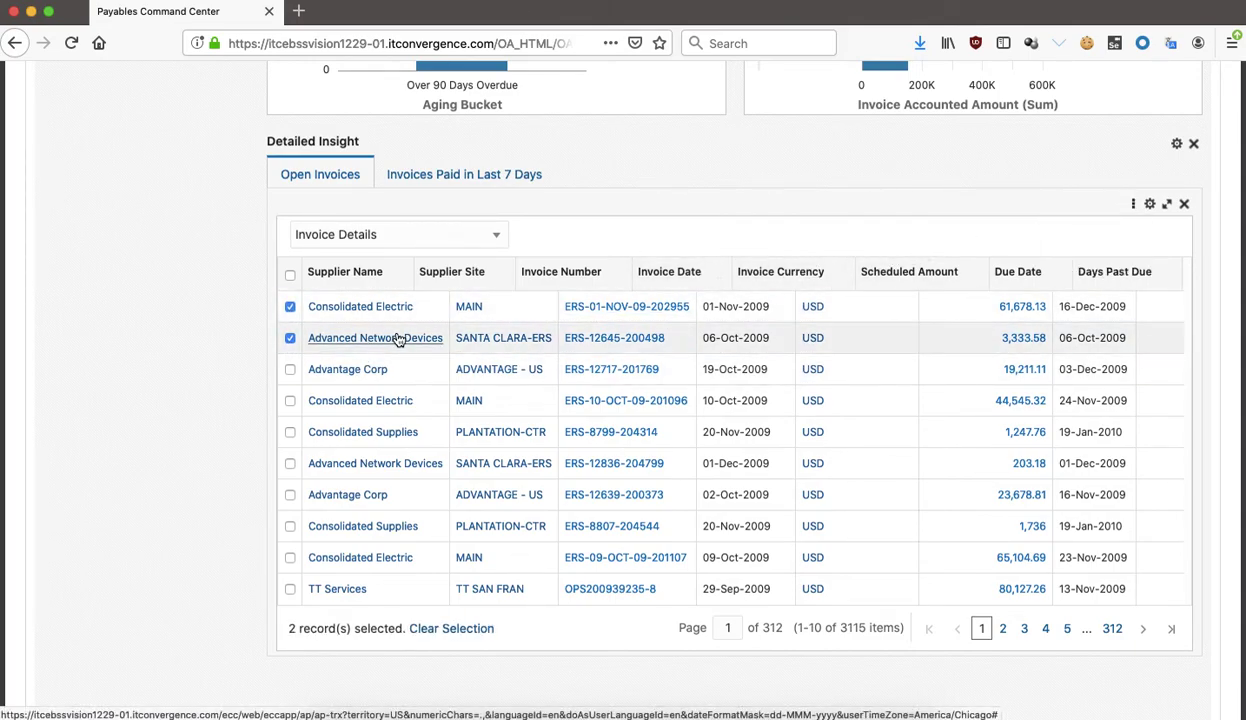
Leave the Payables Command Center for the E-Business Suite home page and open ECC Developer.
scroll(399, 340, up, 2)
scroll(399, 340, up, 3)
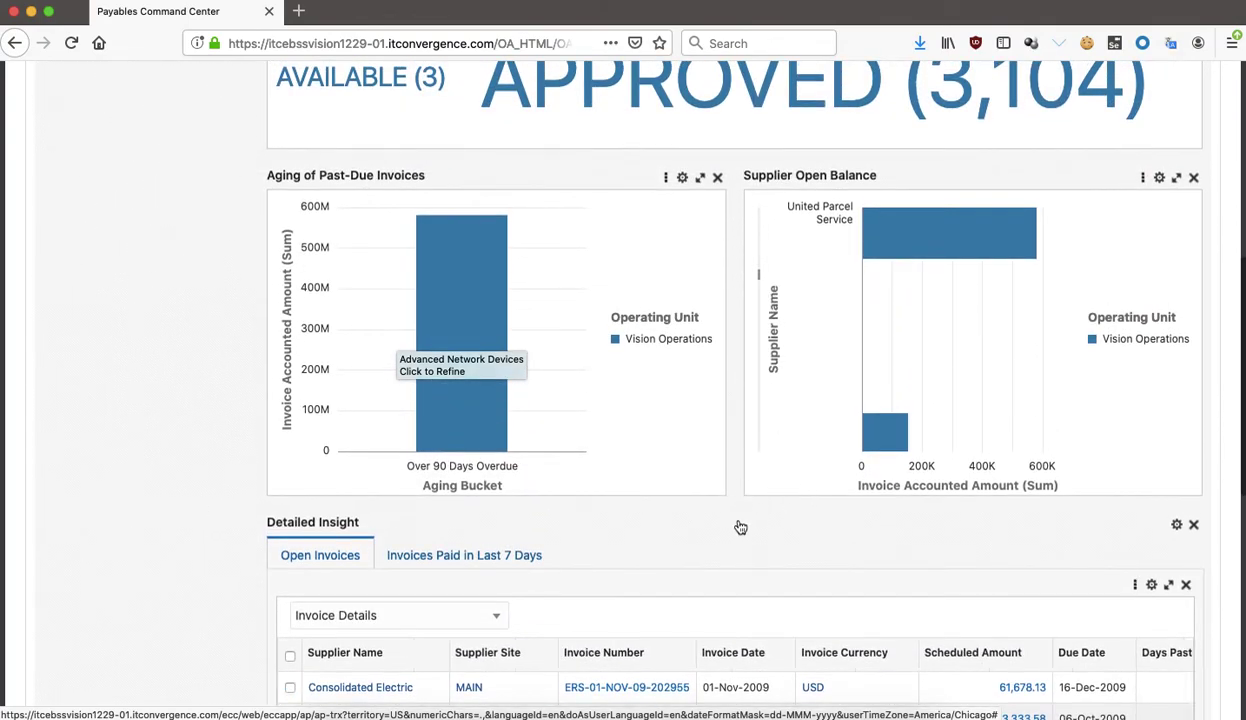
scroll(740, 525, down, 1)
scroll(831, 478, up, 5)
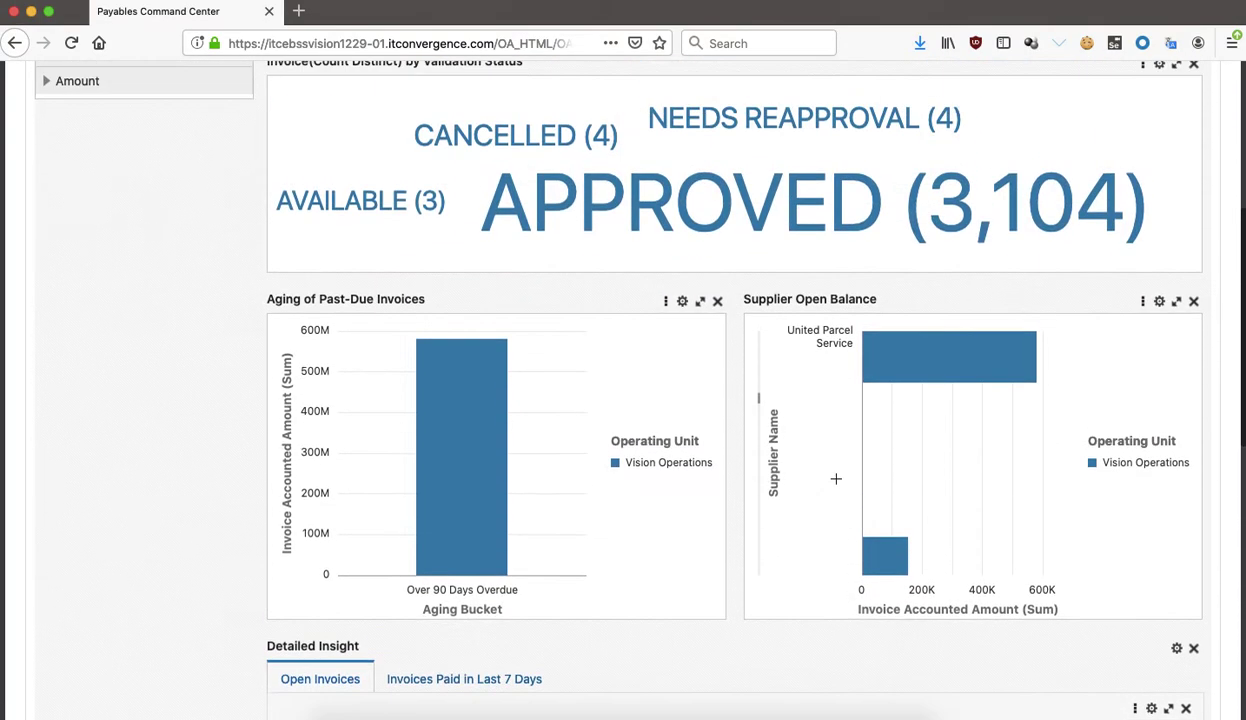
scroll(827, 486, up, 4)
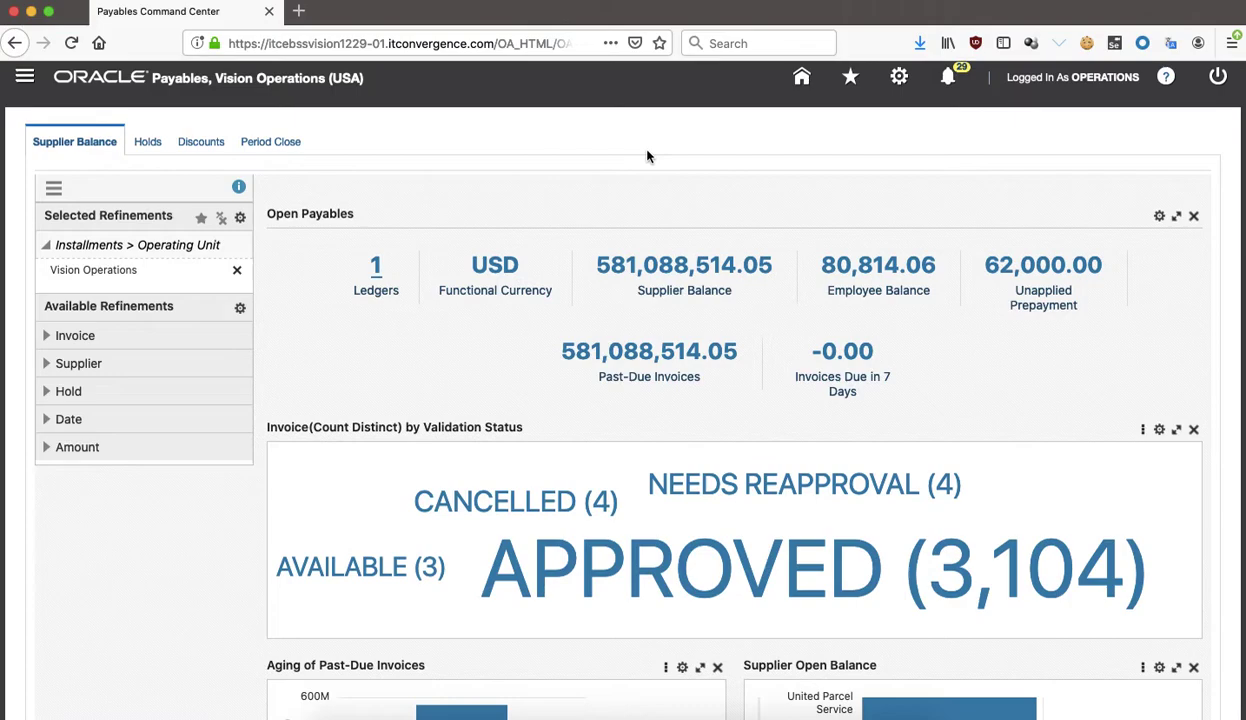
click(801, 78)
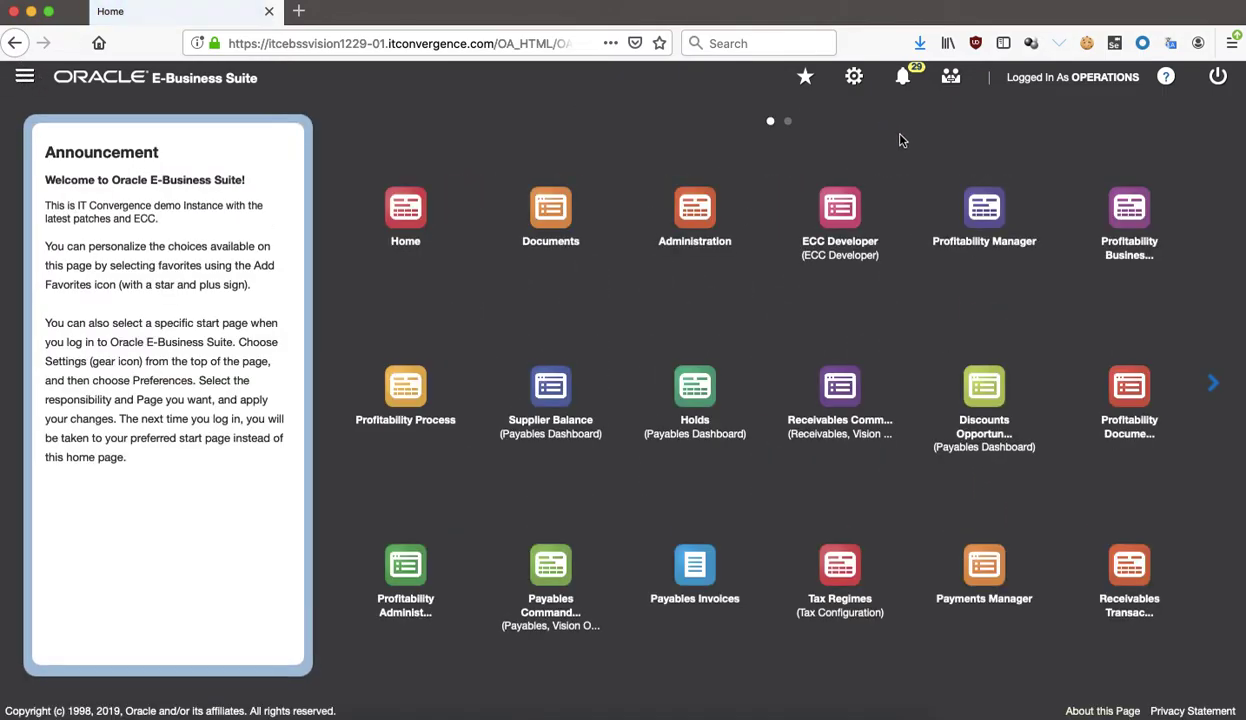
click(845, 231)
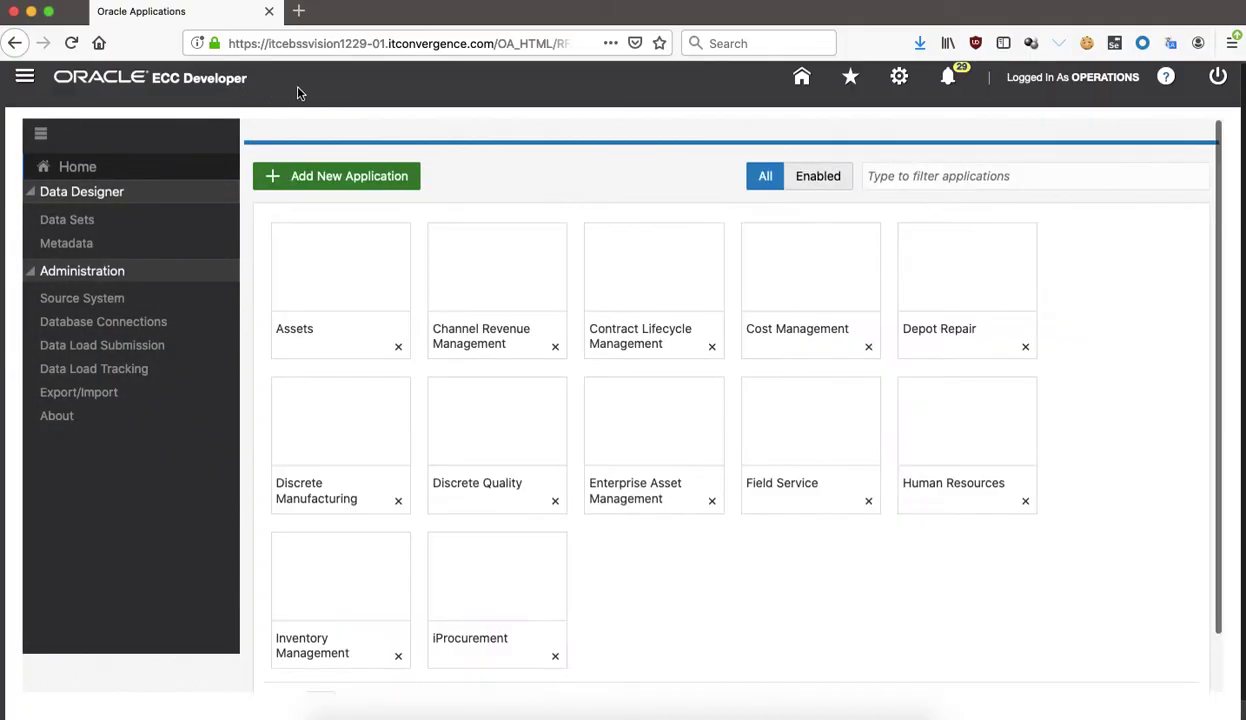
Review the applications listed on the ECC Developer home page and the total number of items.
scroll(652, 539, down, 1)
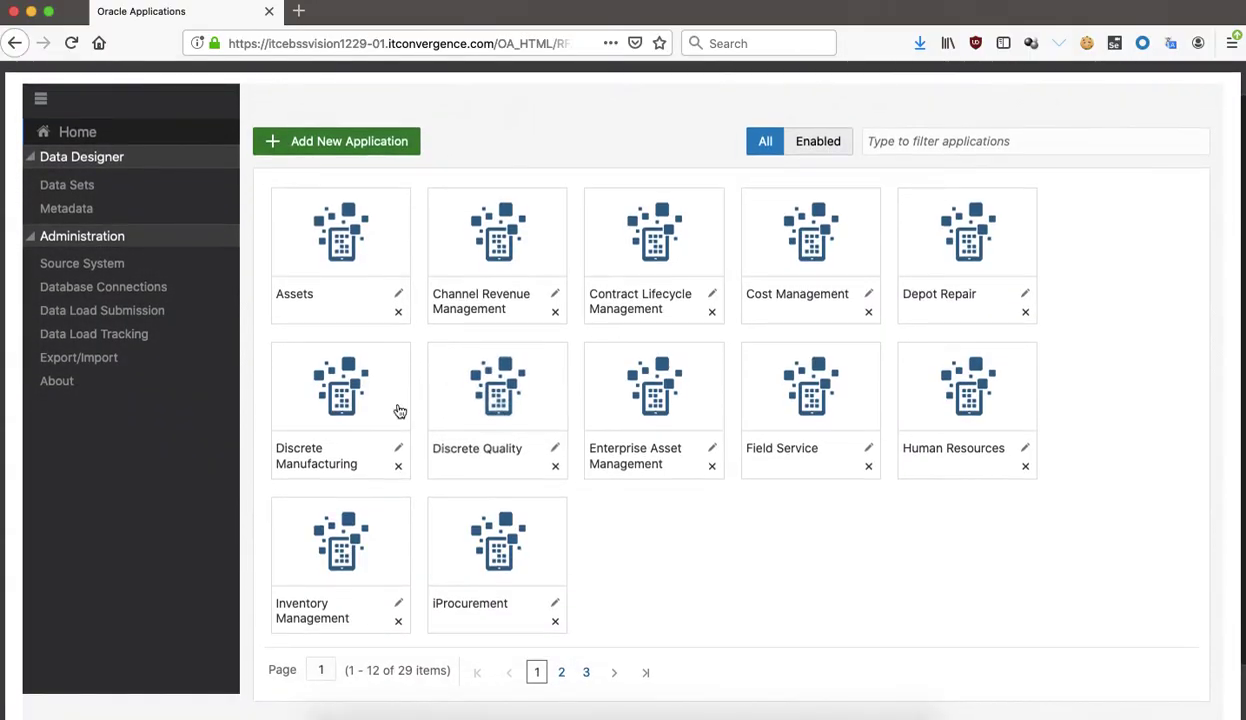
scroll(660, 510, down, 1)
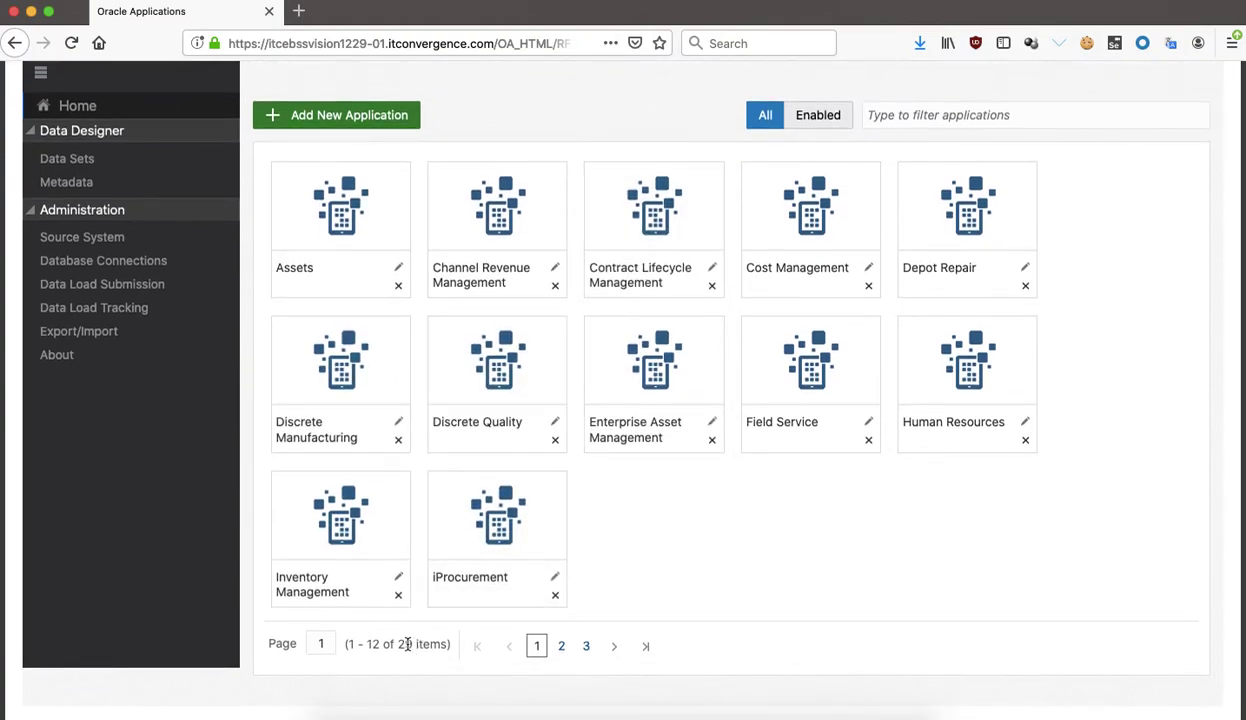
drag(401, 644, 430, 644)
click(767, 540)
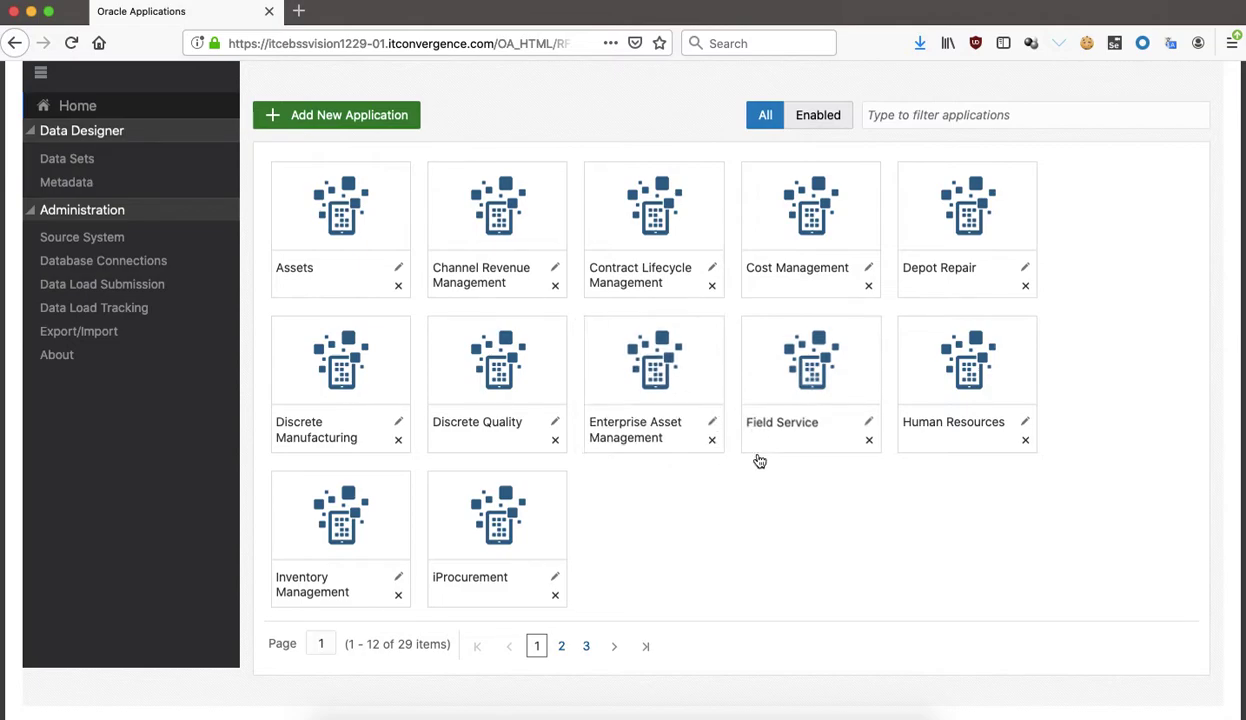
scroll(767, 542, up, 2)
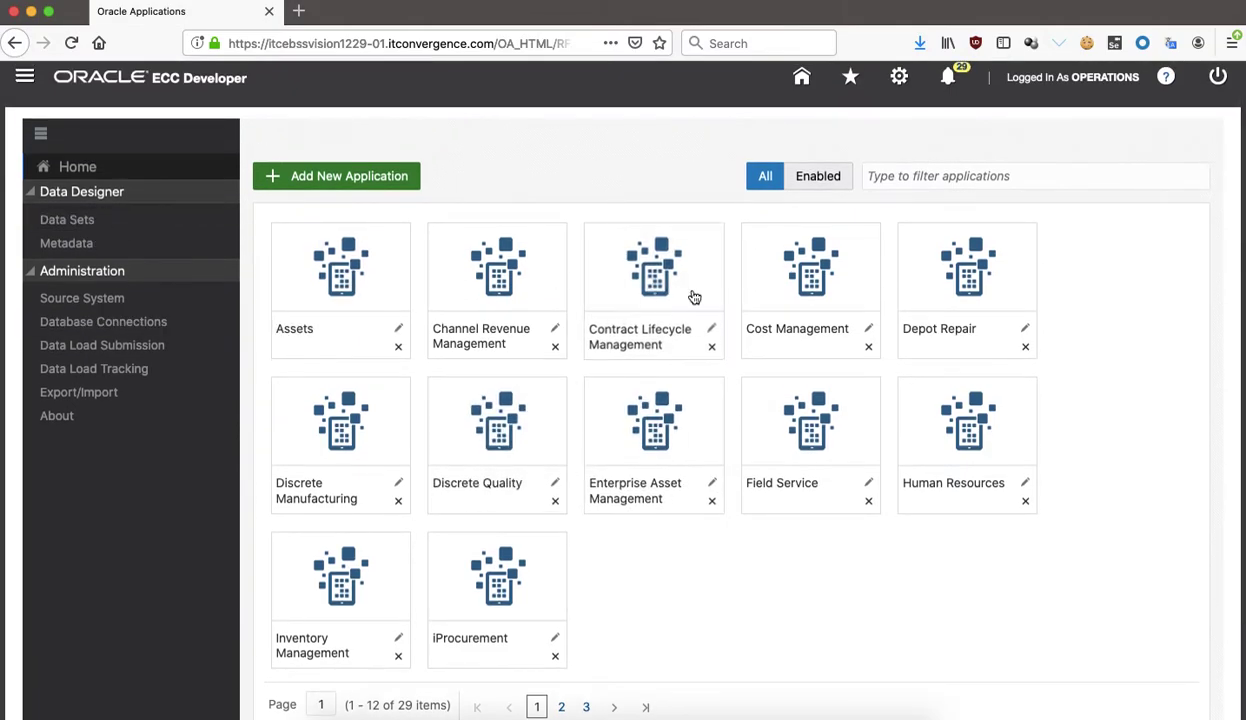
Open the Installments data set (ap-trx) from the Data Sets list and review its load rules.
click(78, 229)
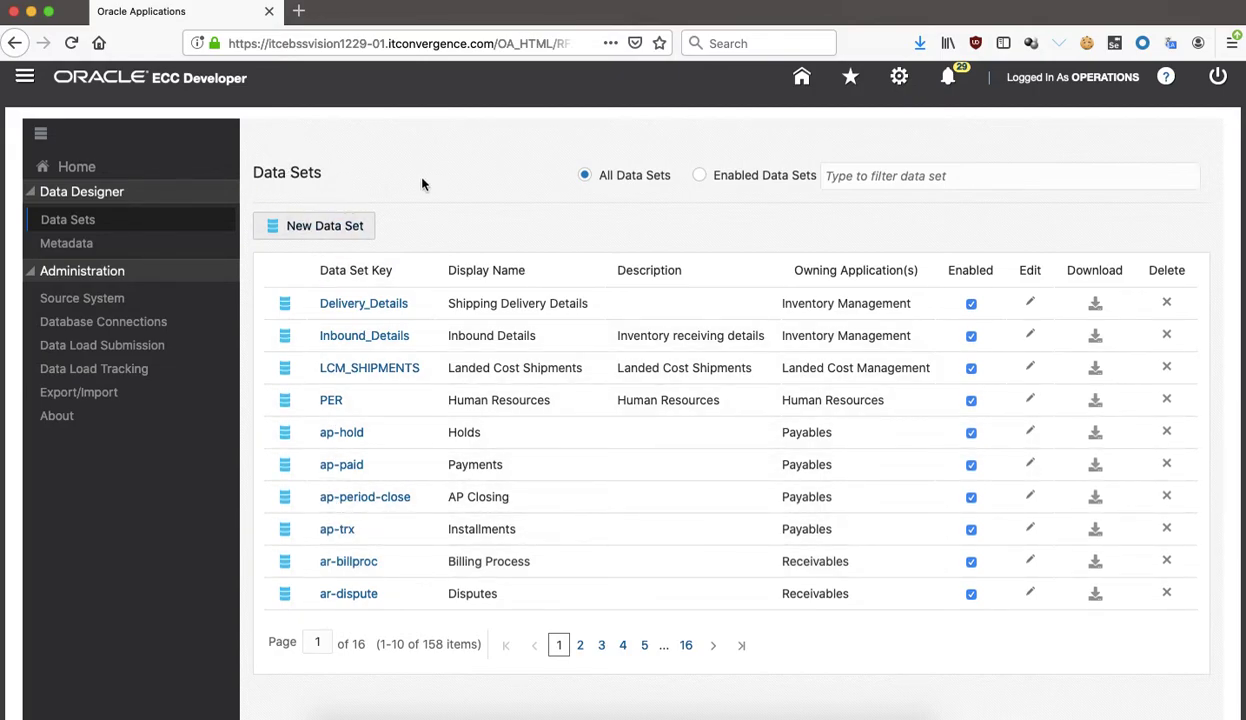
click(340, 528)
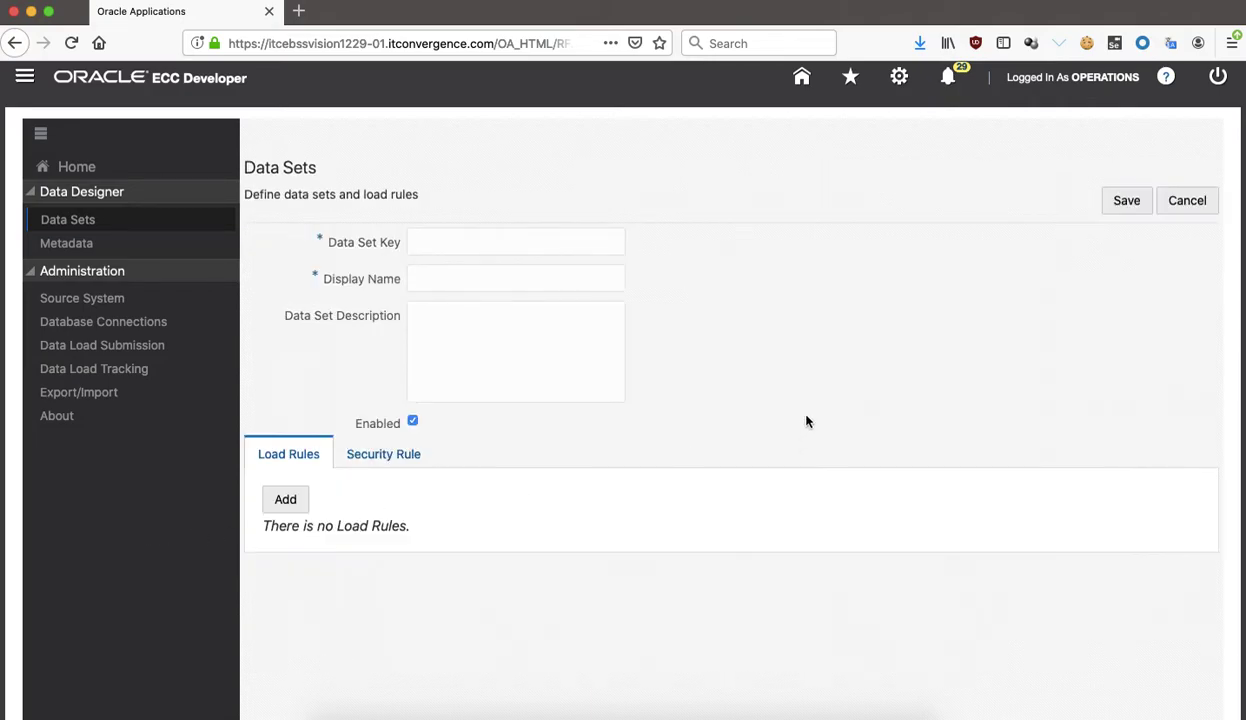
scroll(973, 352, down, 2)
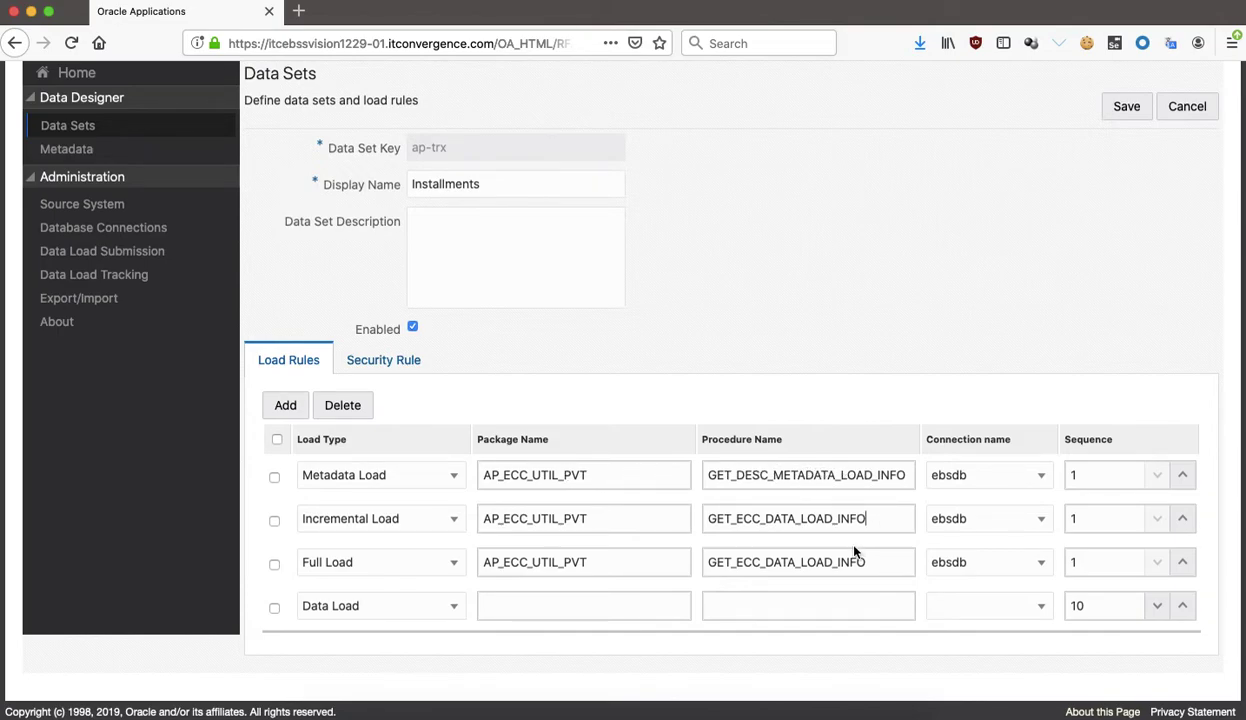
Inspect the security handler and privilege in the Installments data set's security rule, and close the data set without saving.
click(398, 362)
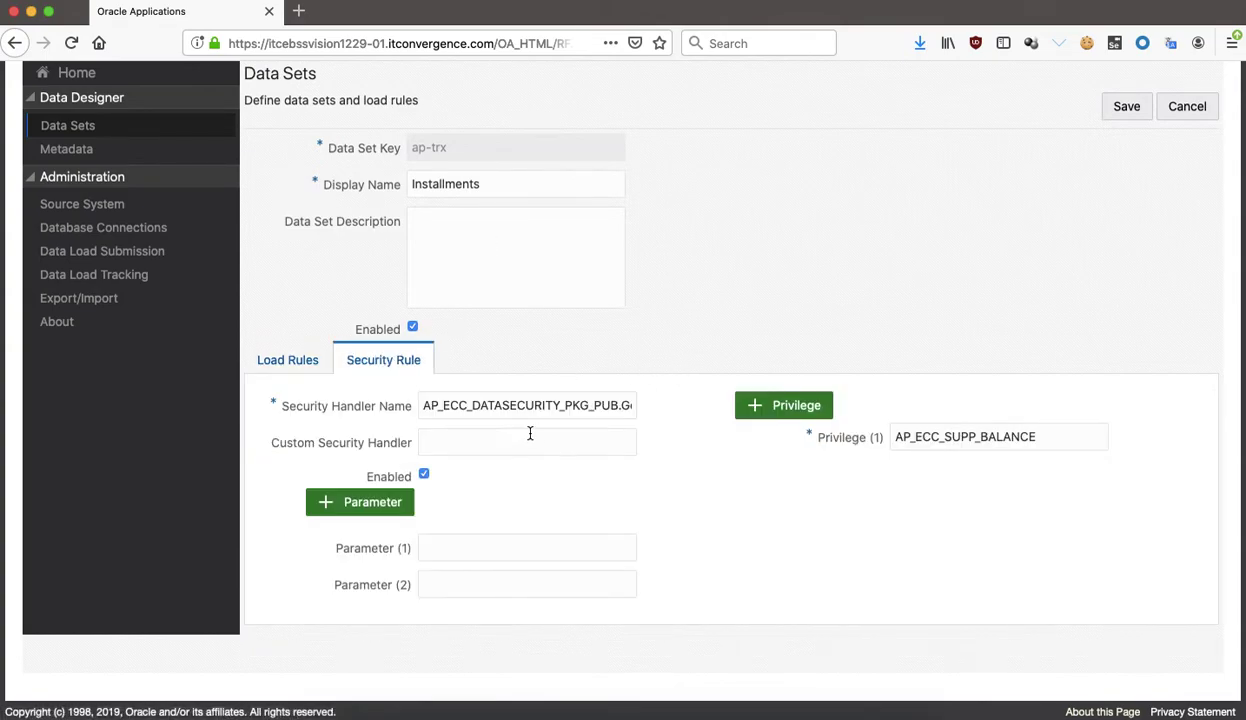
drag(545, 400, 668, 406)
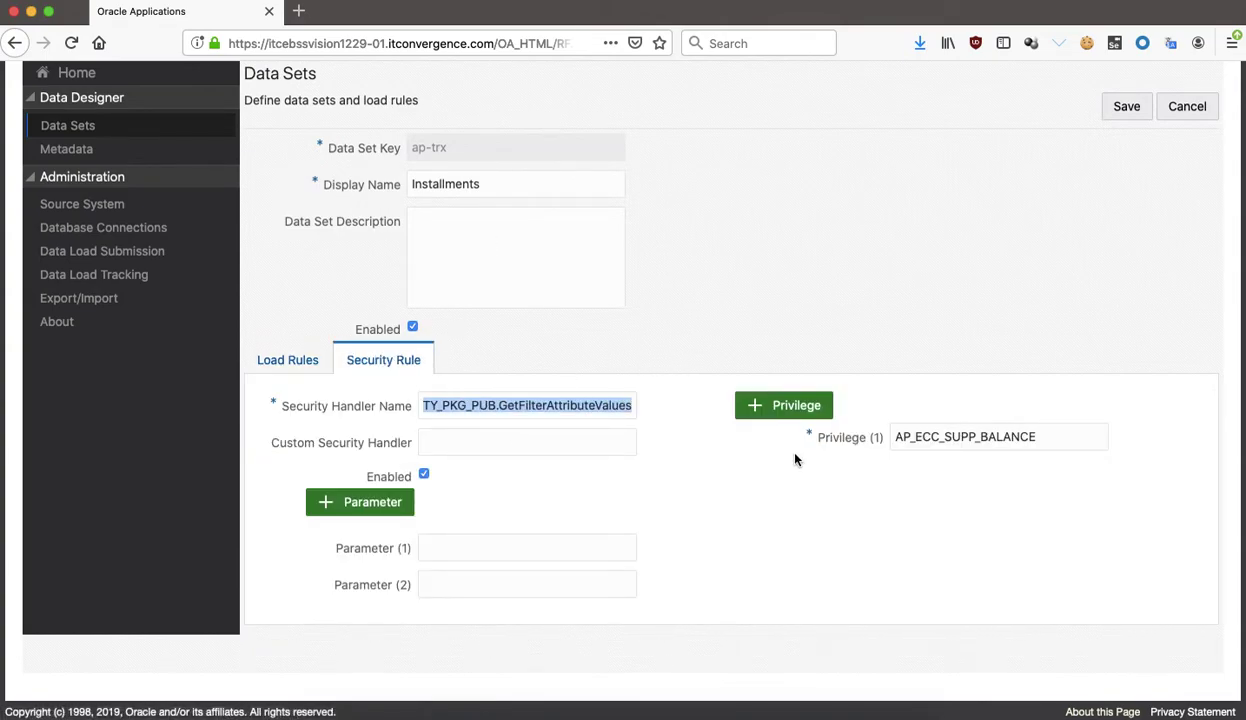
click(1010, 432)
drag(1047, 436, 806, 431)
click(700, 334)
scroll(687, 345, up, 2)
click(296, 451)
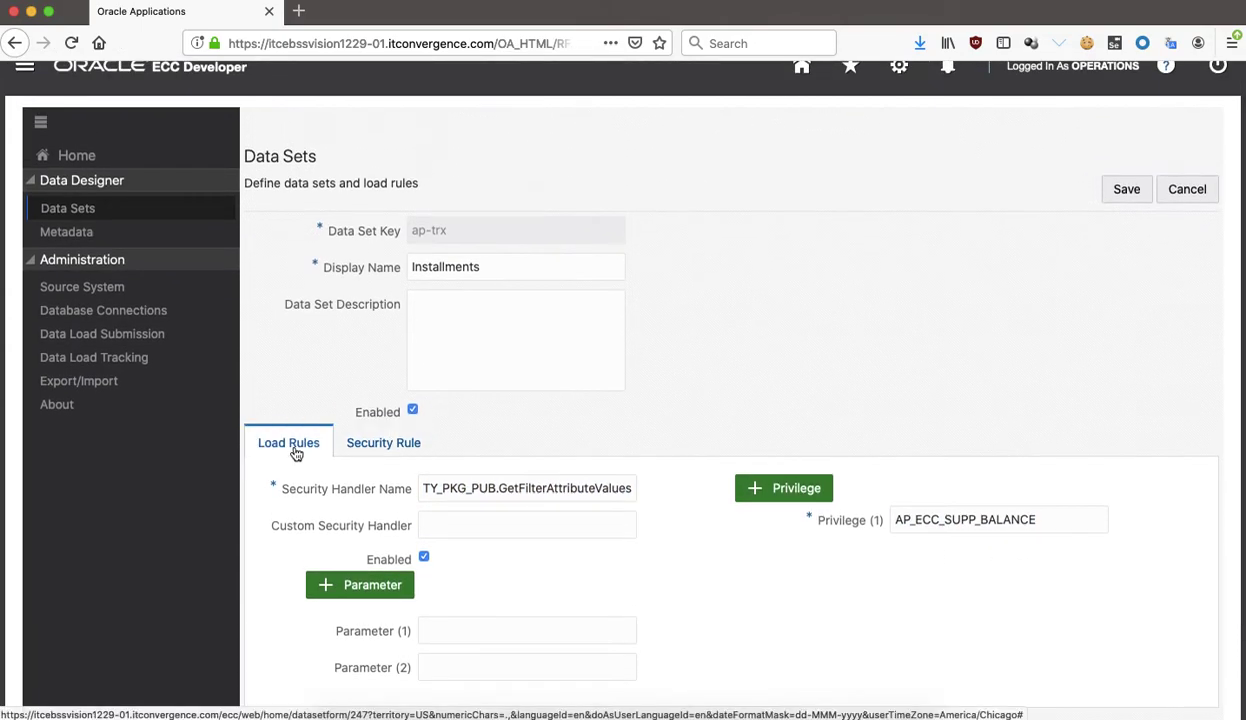
click(1190, 190)
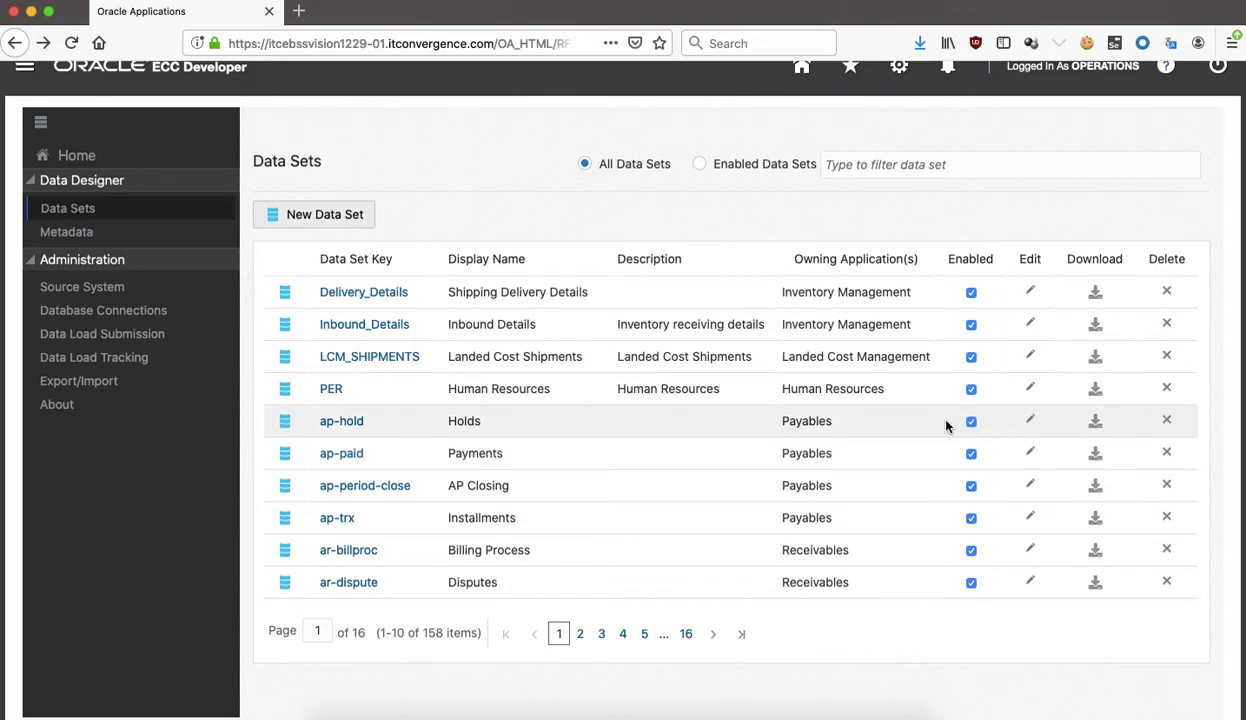
Open the metadata of the Installments (ap-trx) data set and review its first page of attributes.
click(68, 232)
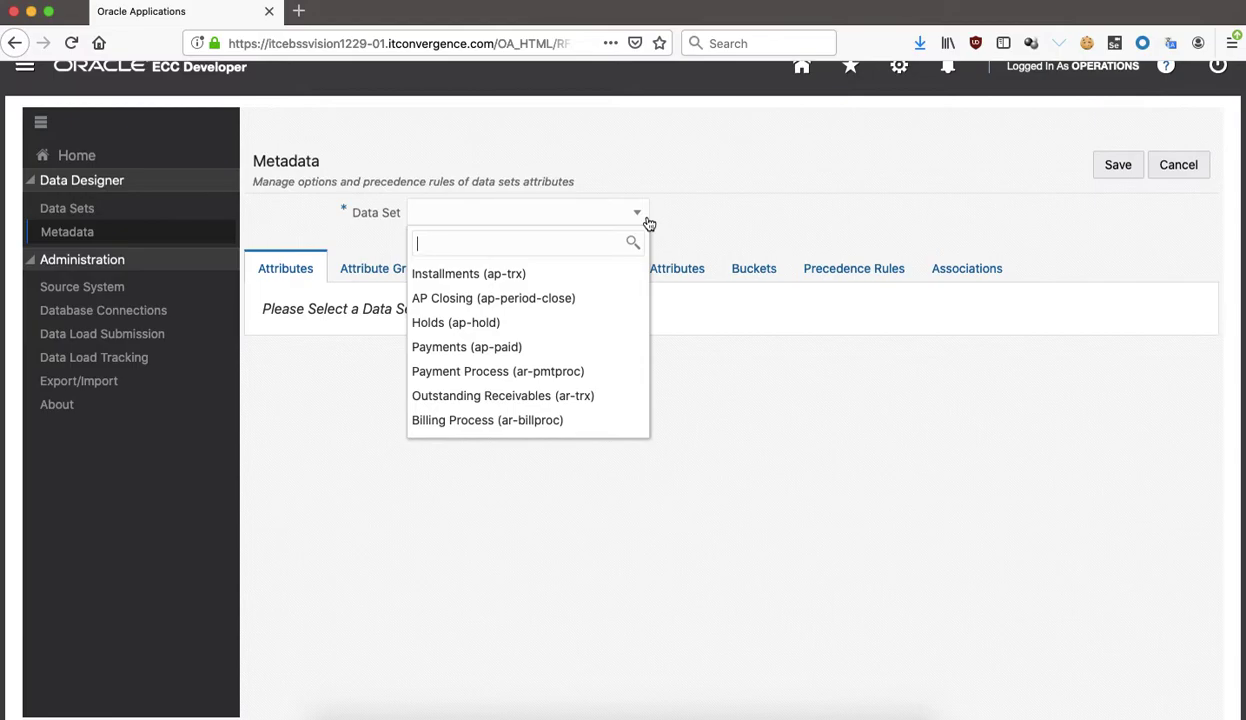
click(543, 275)
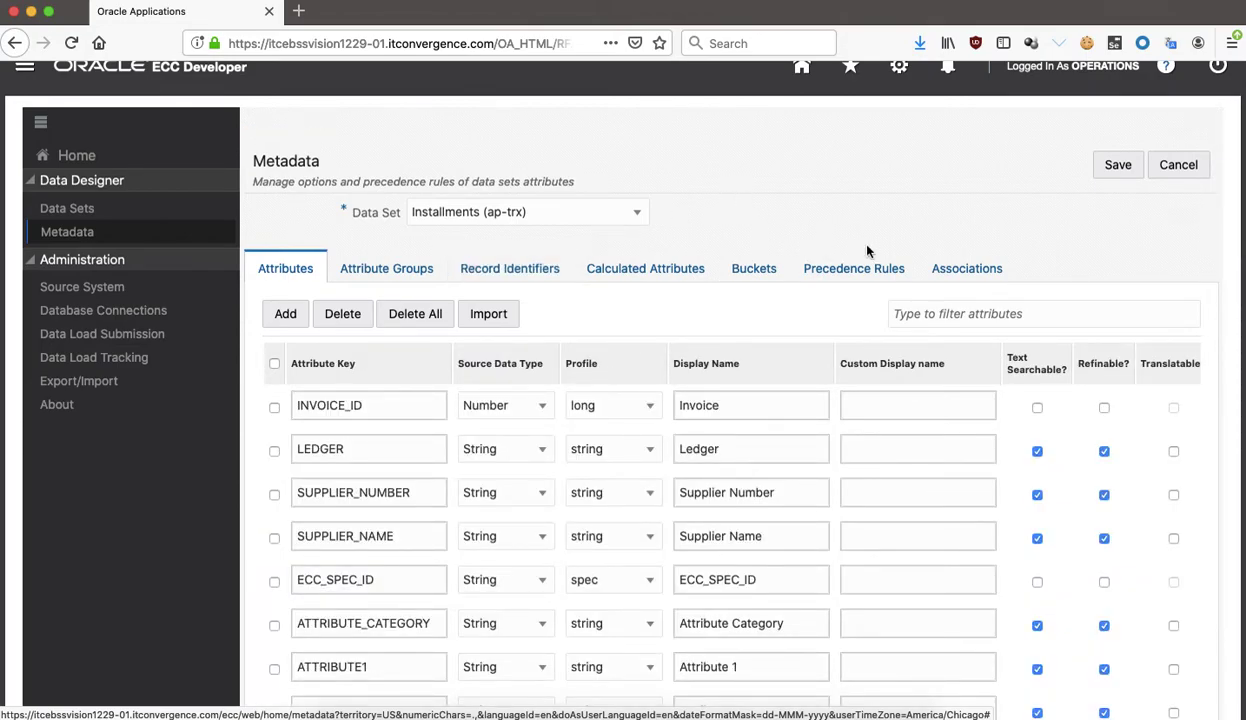
scroll(917, 226, down, 2)
scroll(917, 226, down, 2)
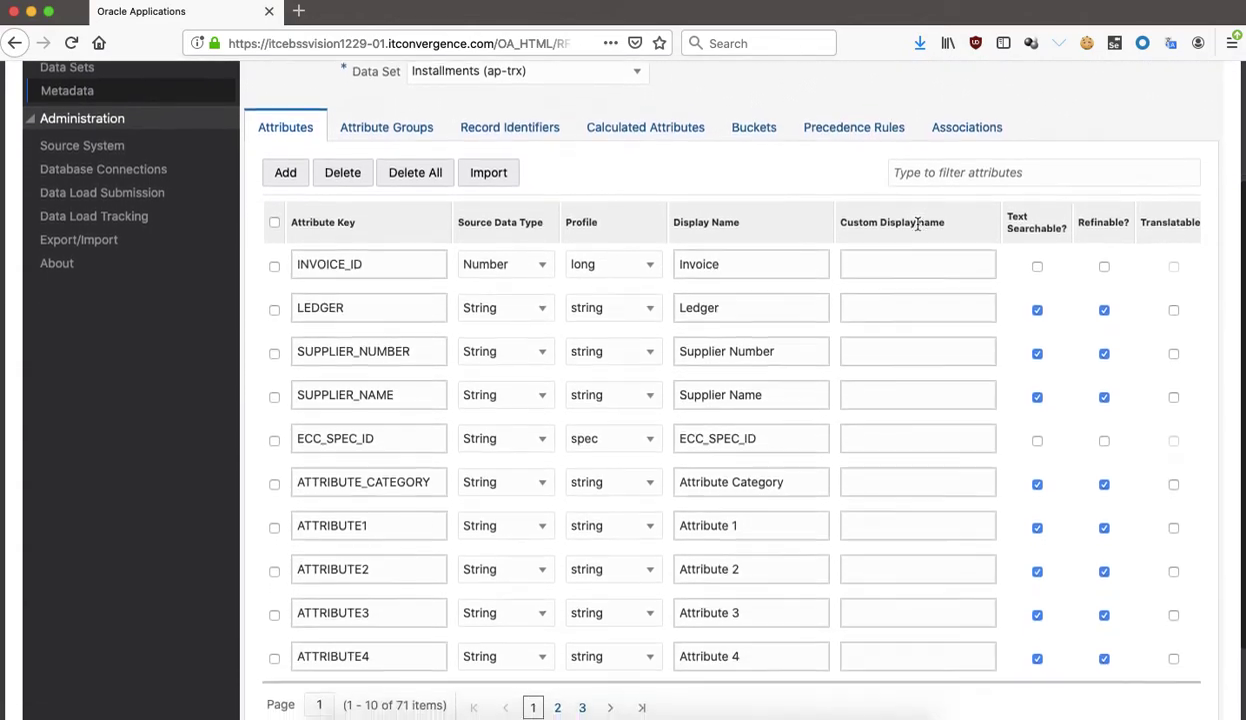
scroll(432, 375, down, 1)
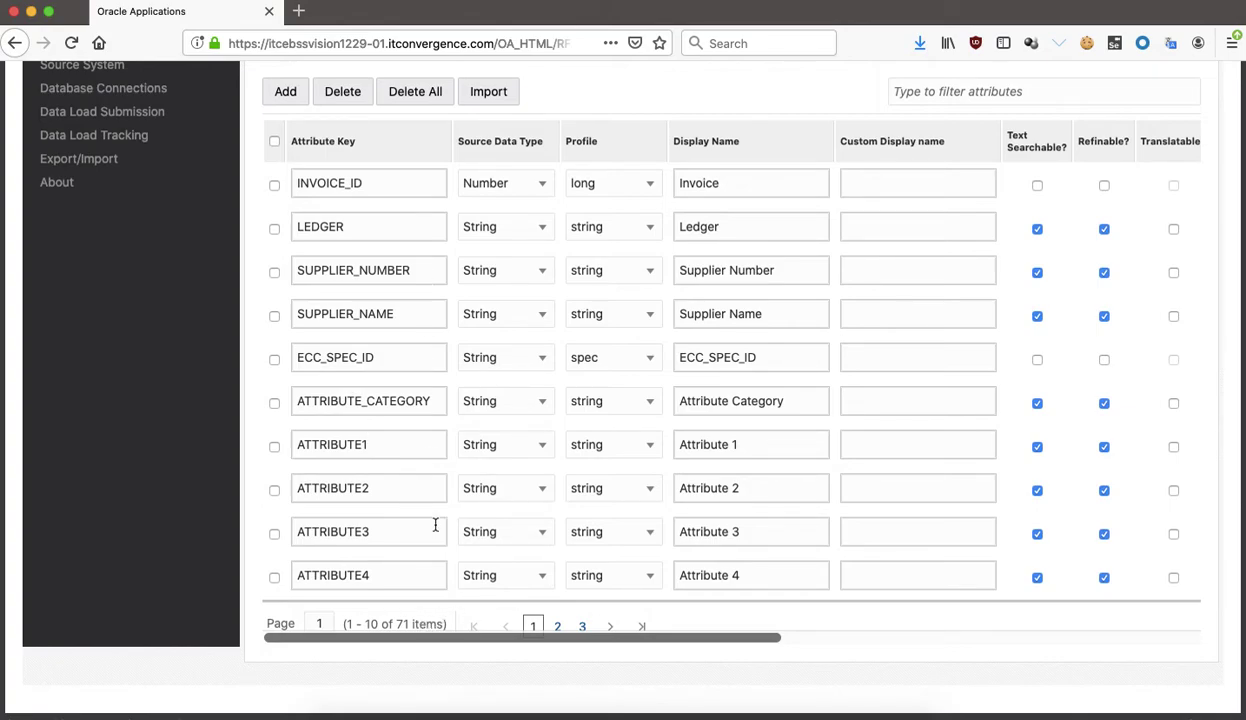
Page through the Installments attributes up to page 4, reviewing their keys, data types and display names.
click(557, 626)
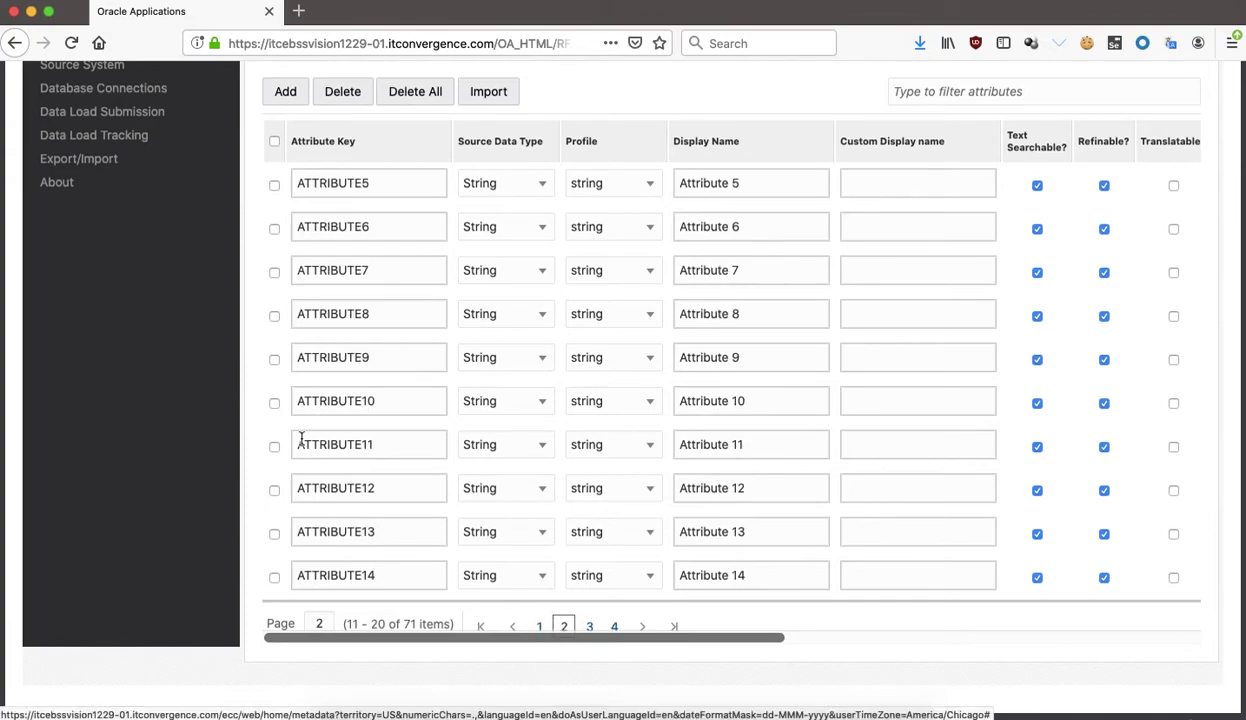
click(589, 626)
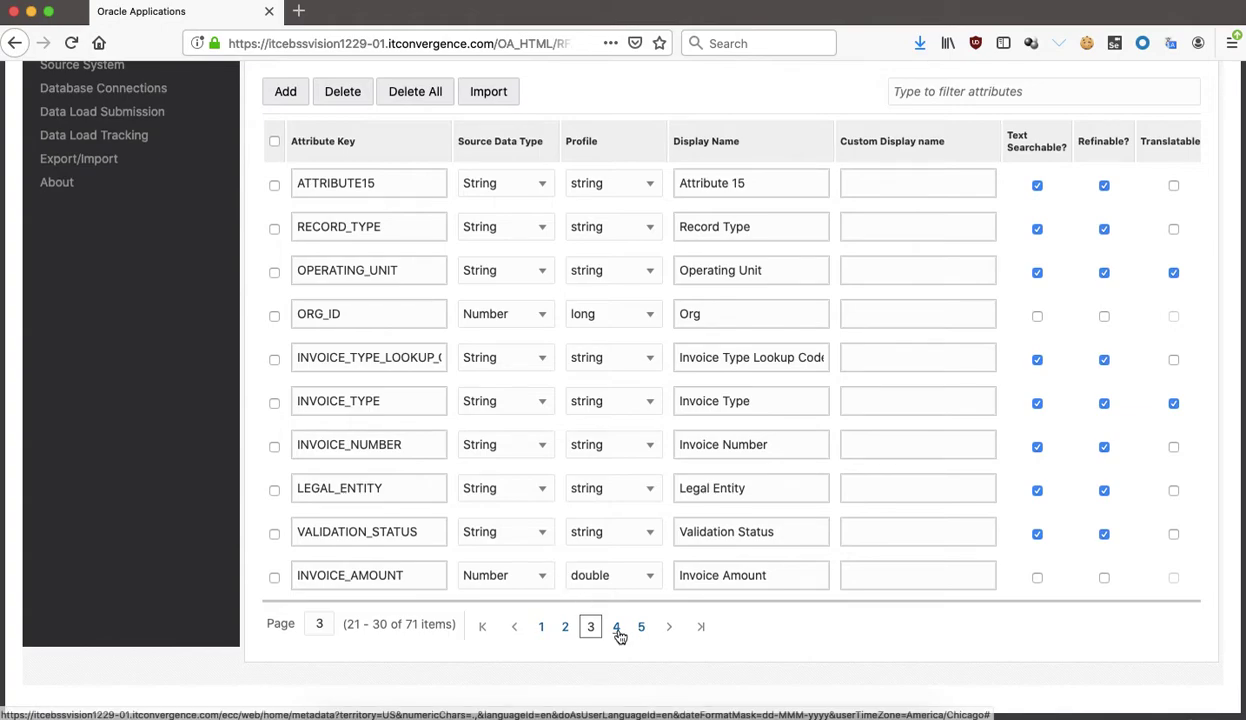
scroll(651, 398, up, 4)
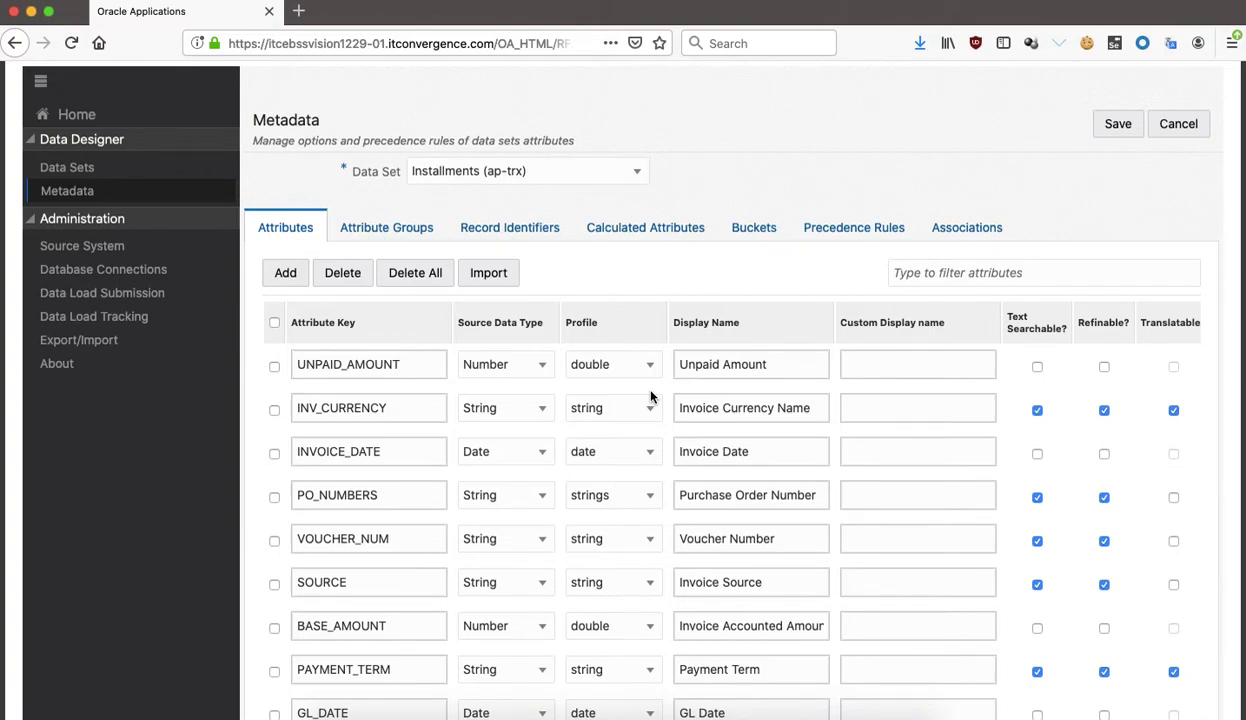
scroll(651, 398, down, 5)
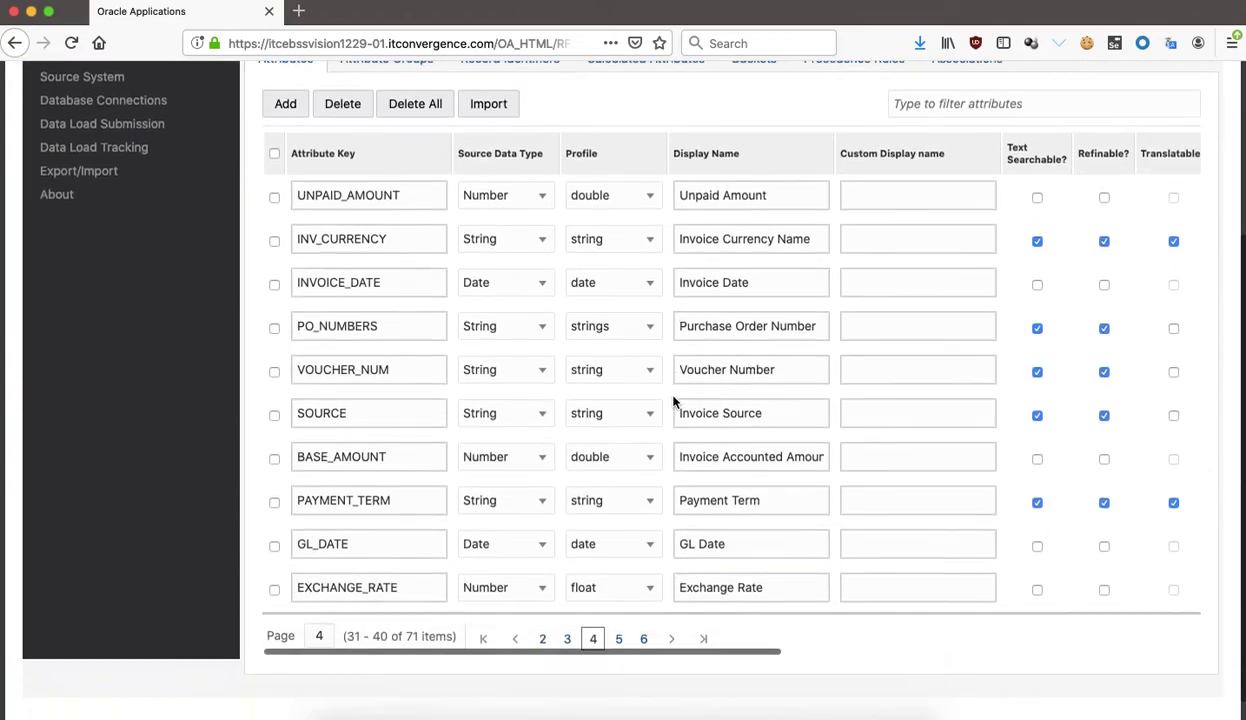
scroll(588, 404, up, 4)
scroll(588, 404, up, 2)
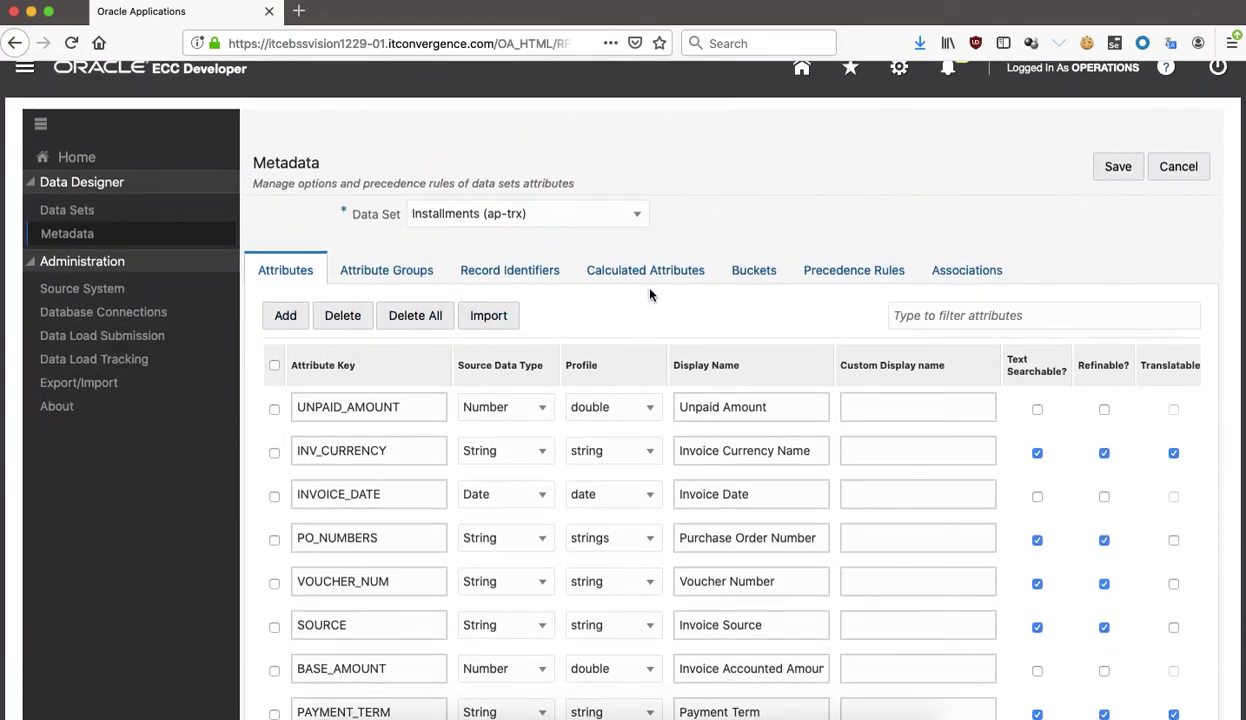
Review the attribute groups of the Installments data set and collapse the Invoice and Date groups.
click(397, 275)
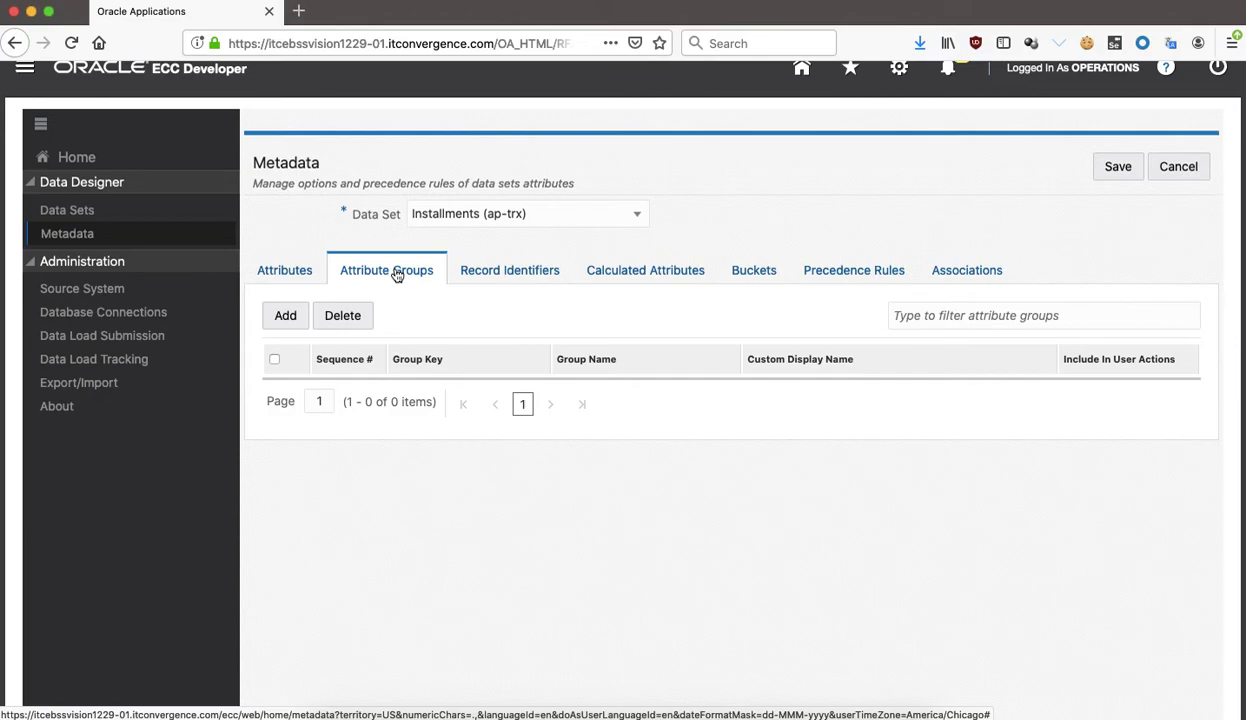
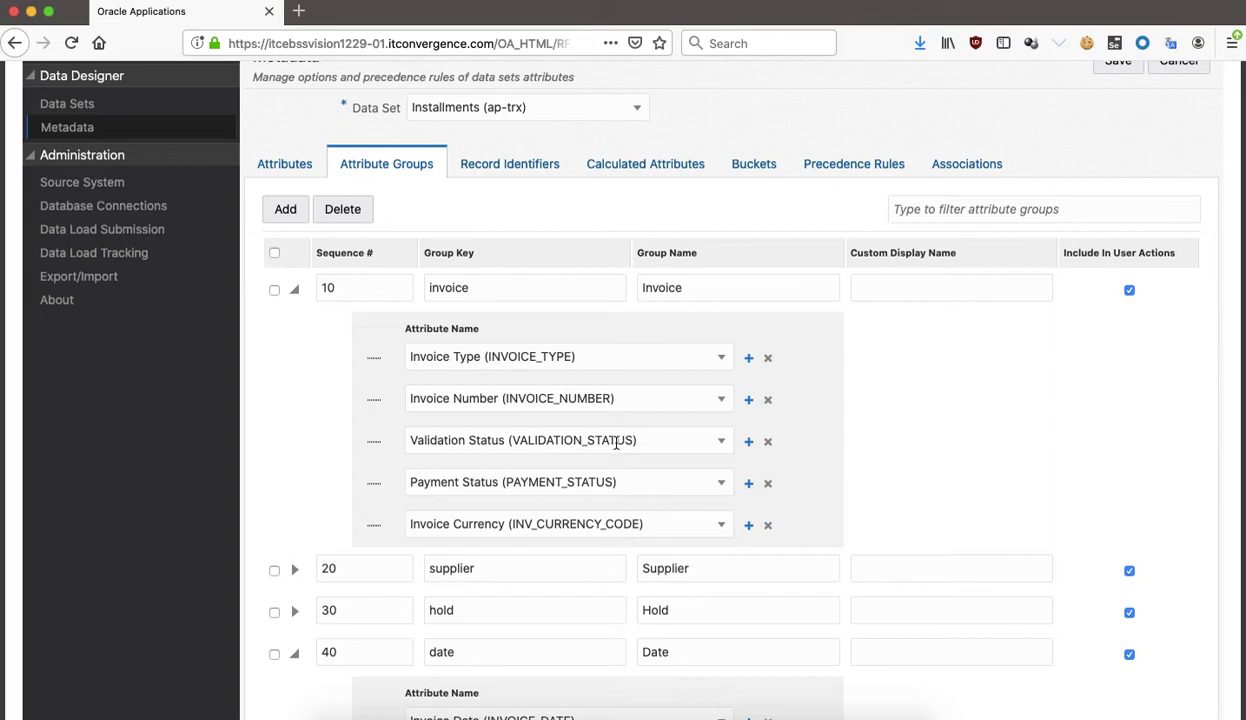
click(293, 289)
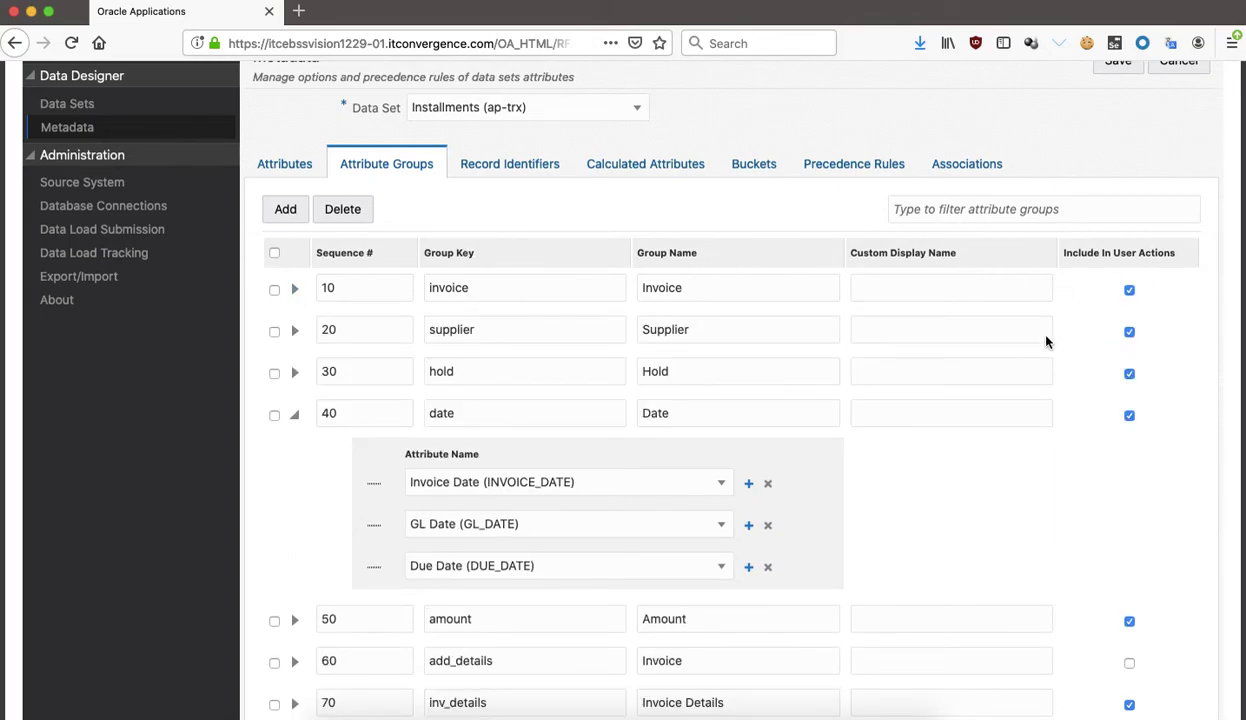
click(295, 415)
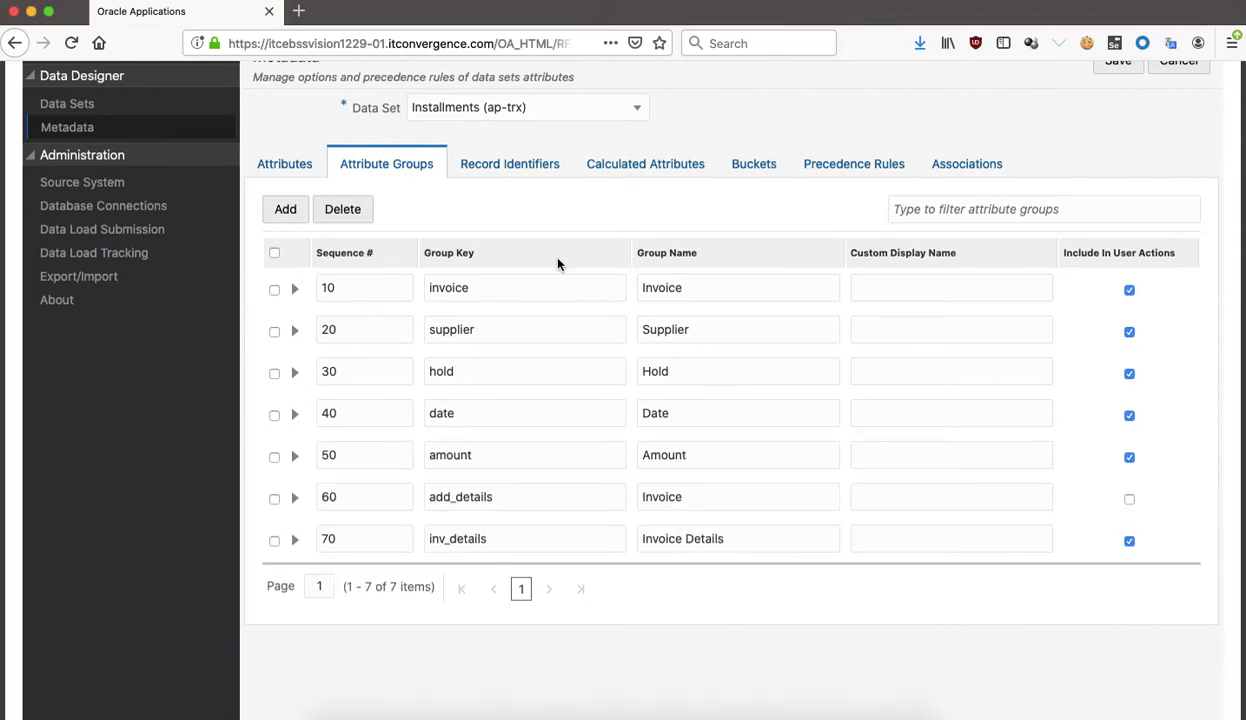
Check the record identifiers, and inspect the formulas of the Past Due and Lost Discount Due calculated attributes.
click(515, 166)
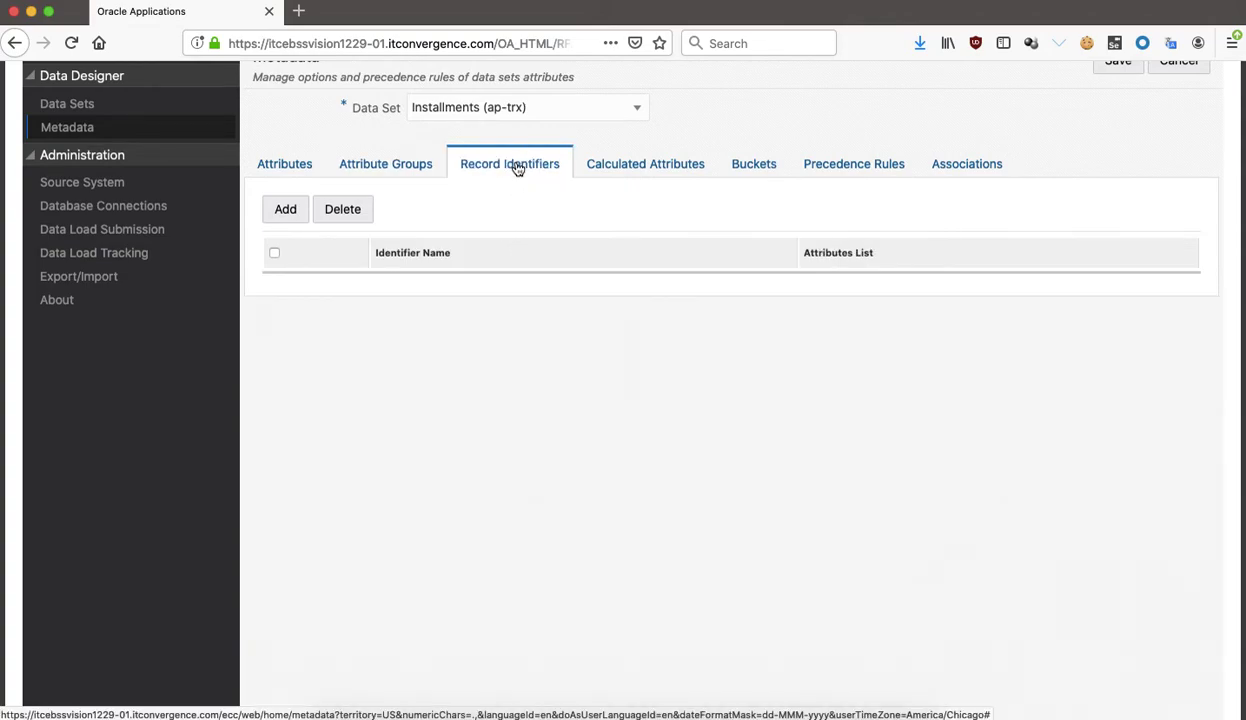
click(634, 170)
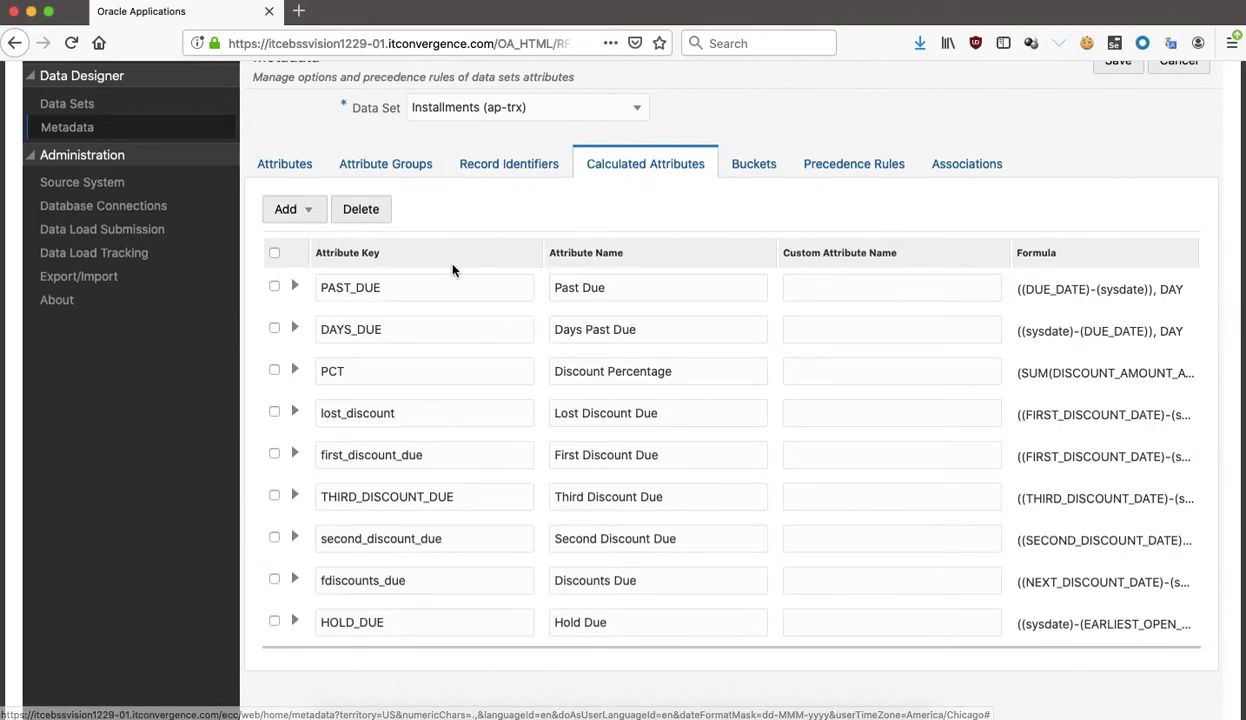
click(295, 287)
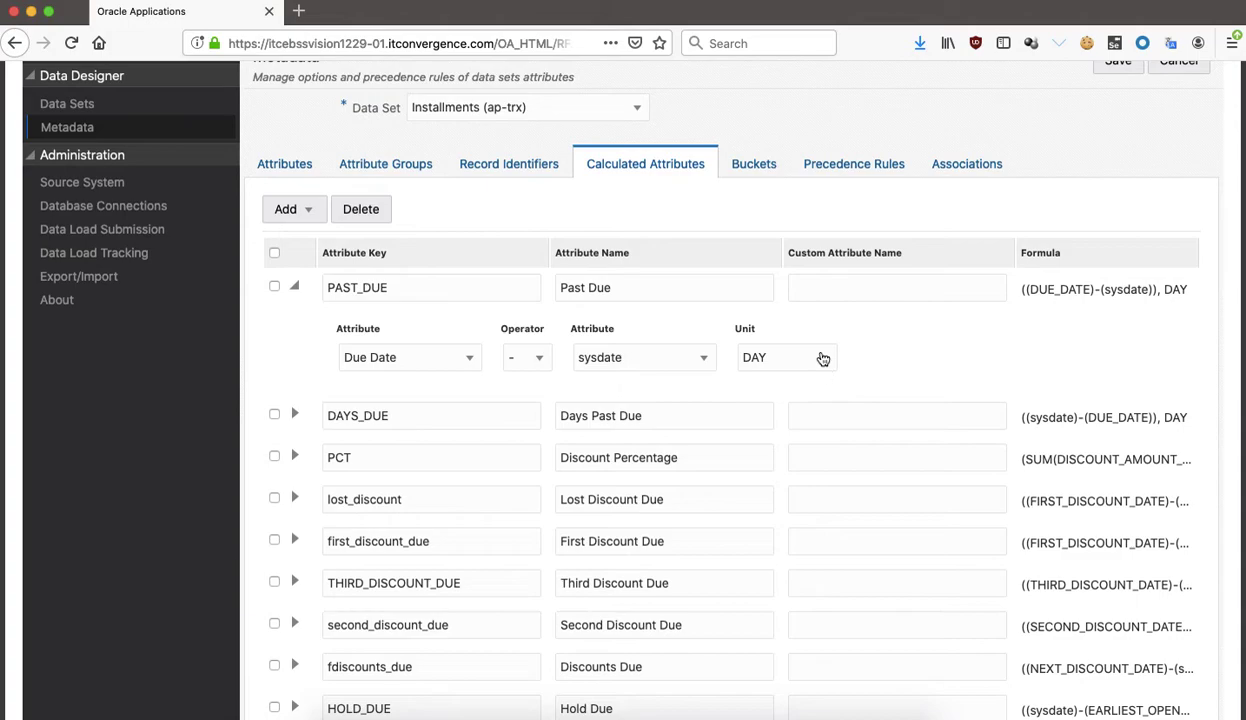
scroll(386, 376, down, 2)
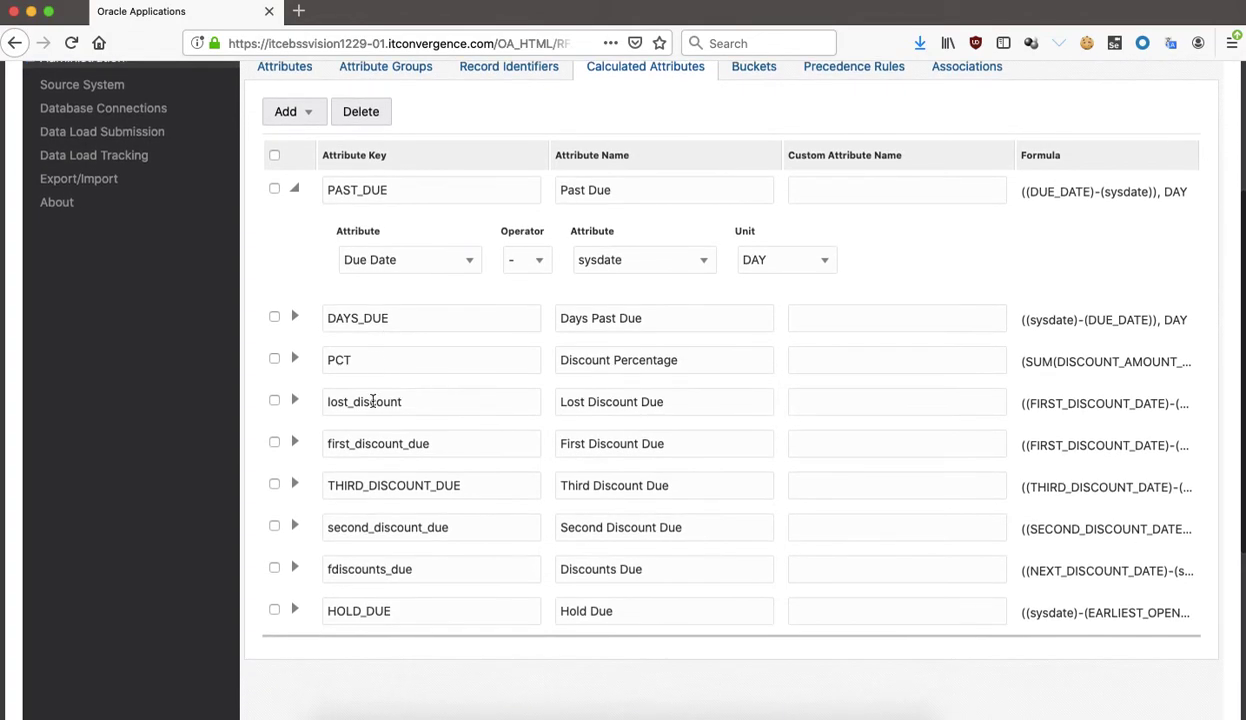
click(295, 401)
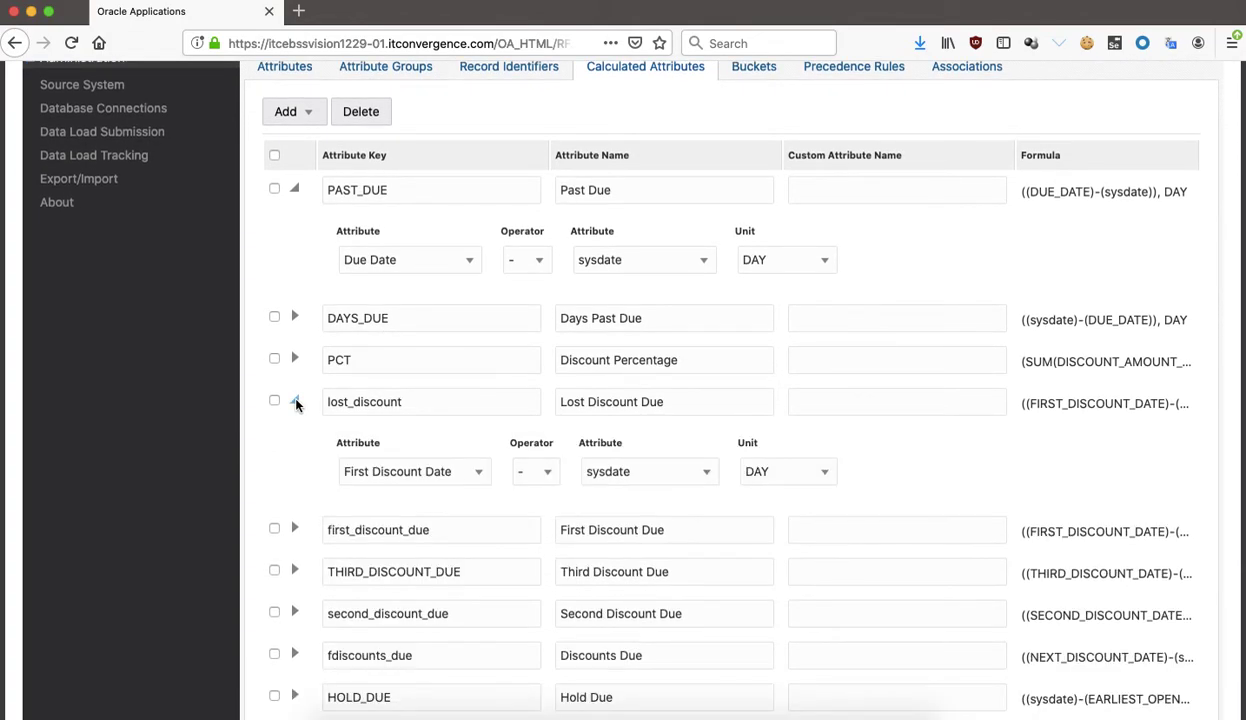
scroll(296, 403, up, 4)
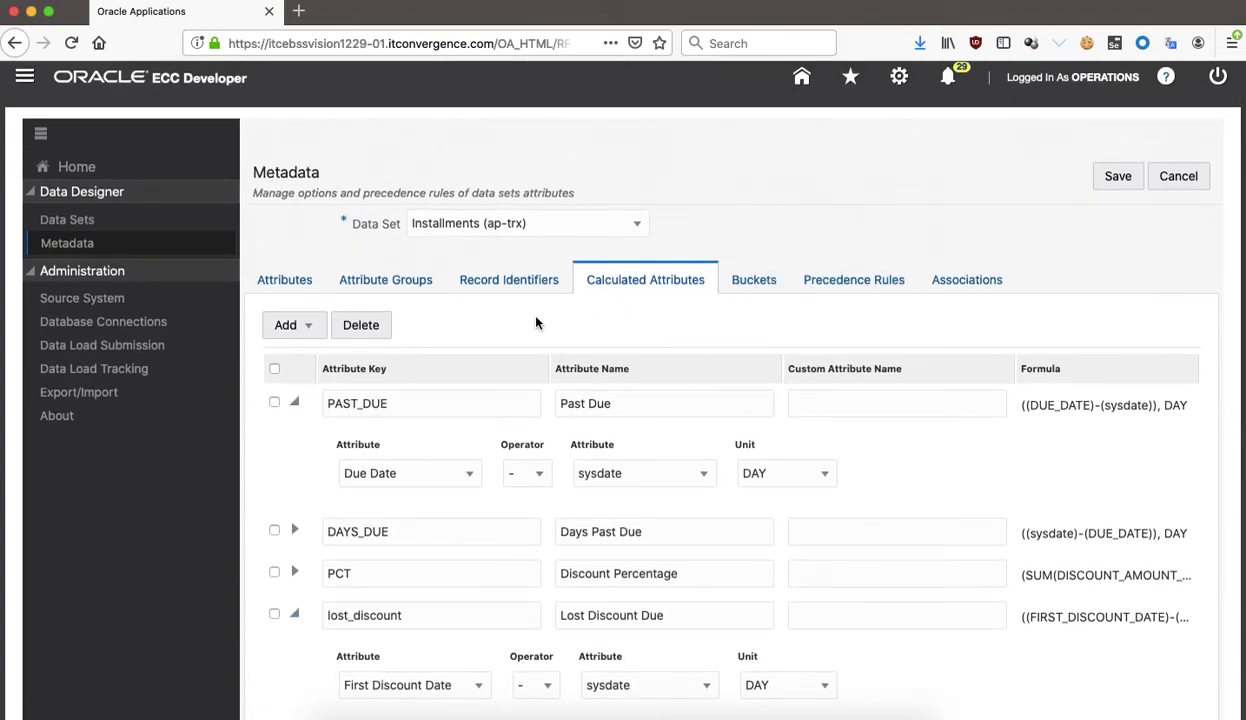
Inspect the ranges defined for the Hold Aging and Discount Available buckets of the Installments data set.
click(774, 290)
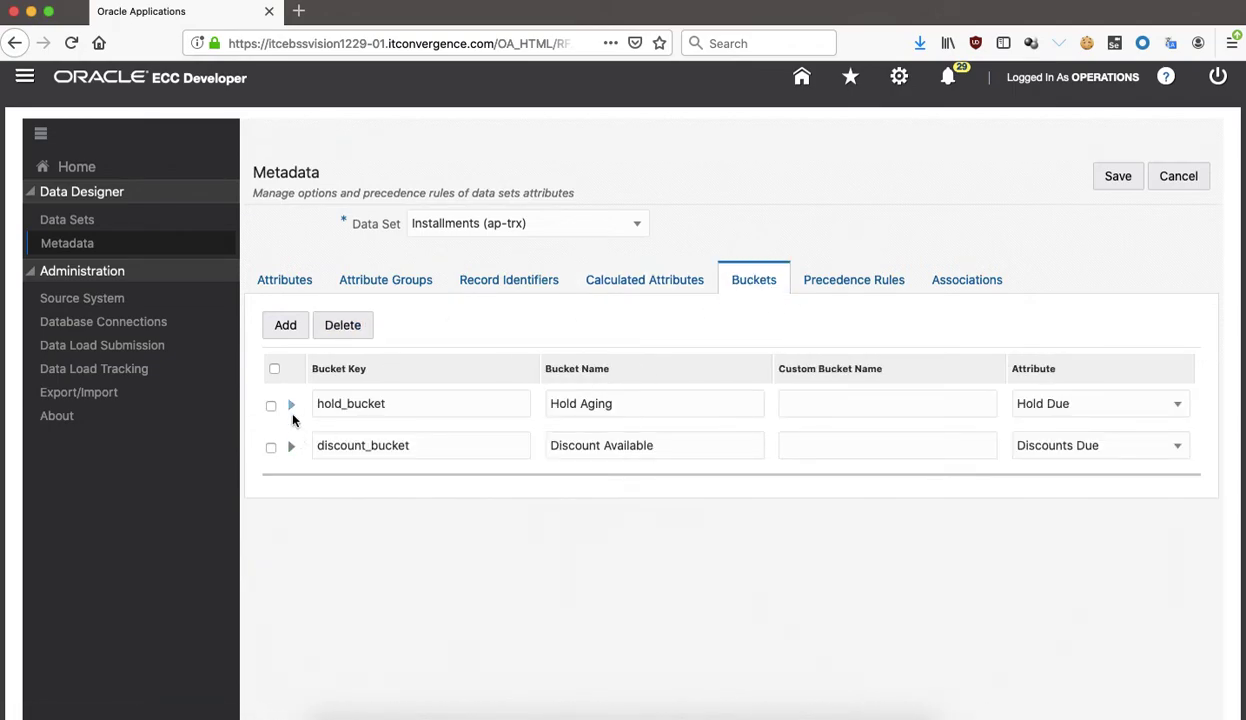
click(291, 405)
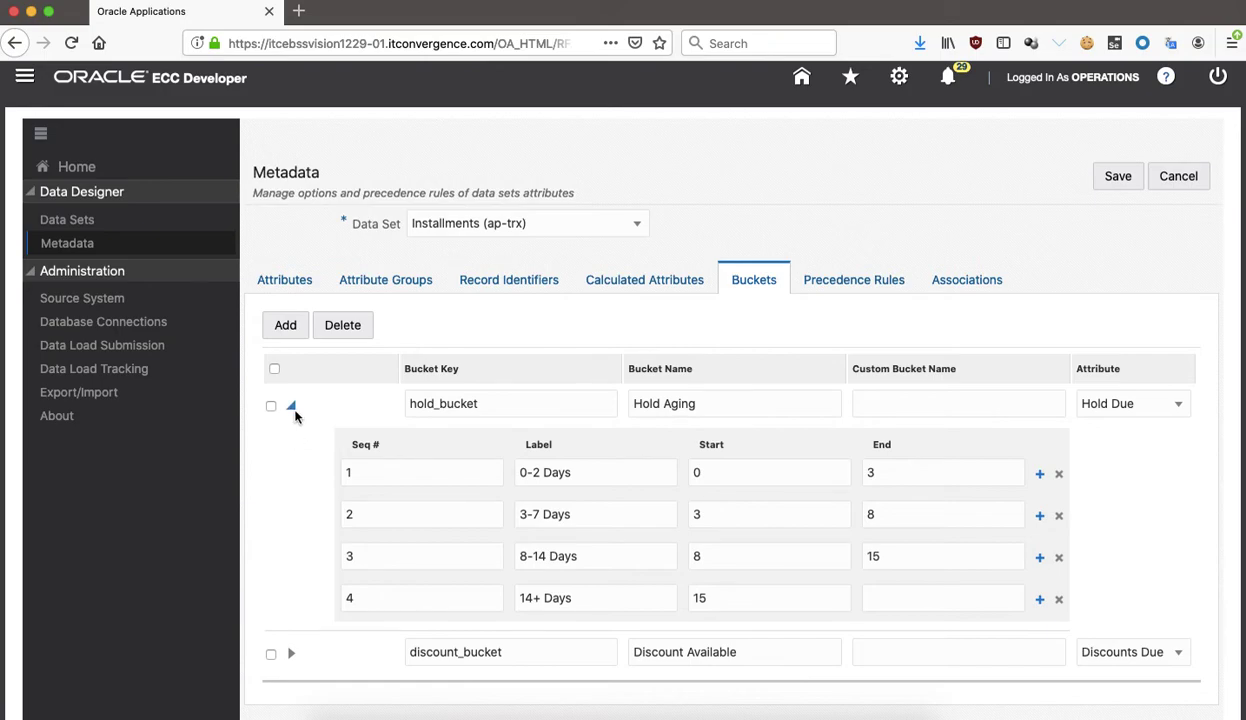
click(291, 405)
click(291, 447)
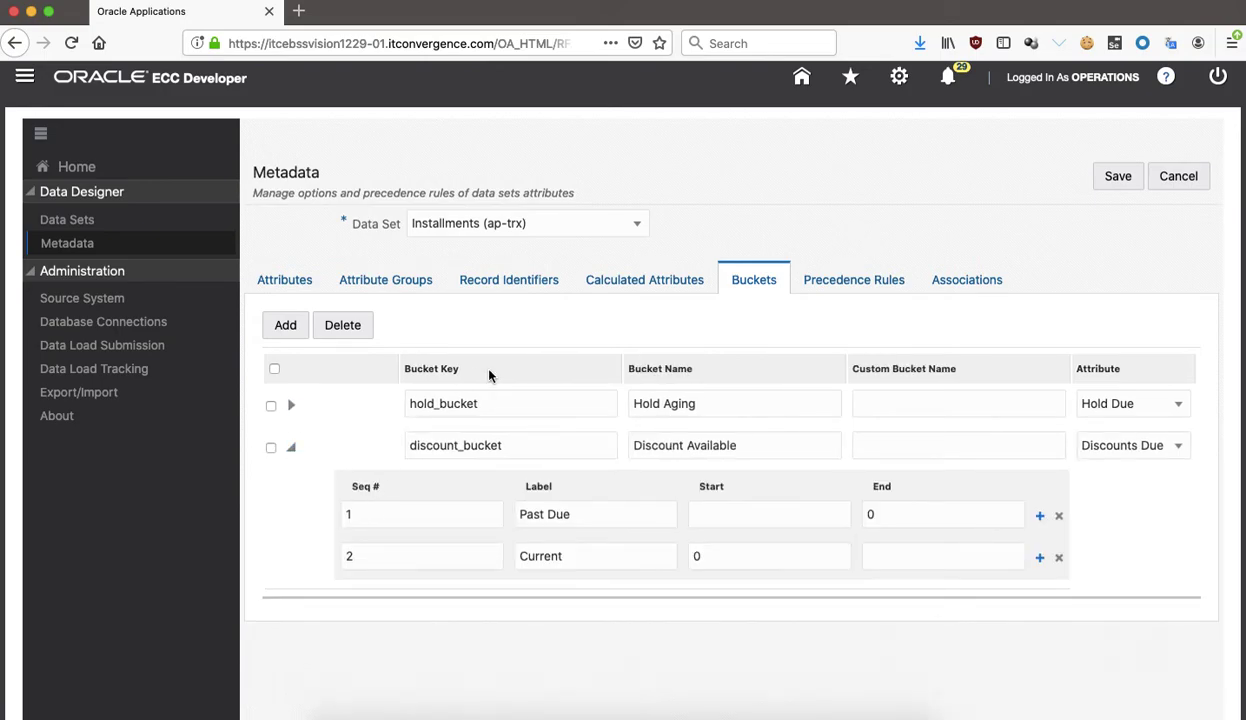
Review the associations of the Installments data set and close the metadata without saving.
click(968, 285)
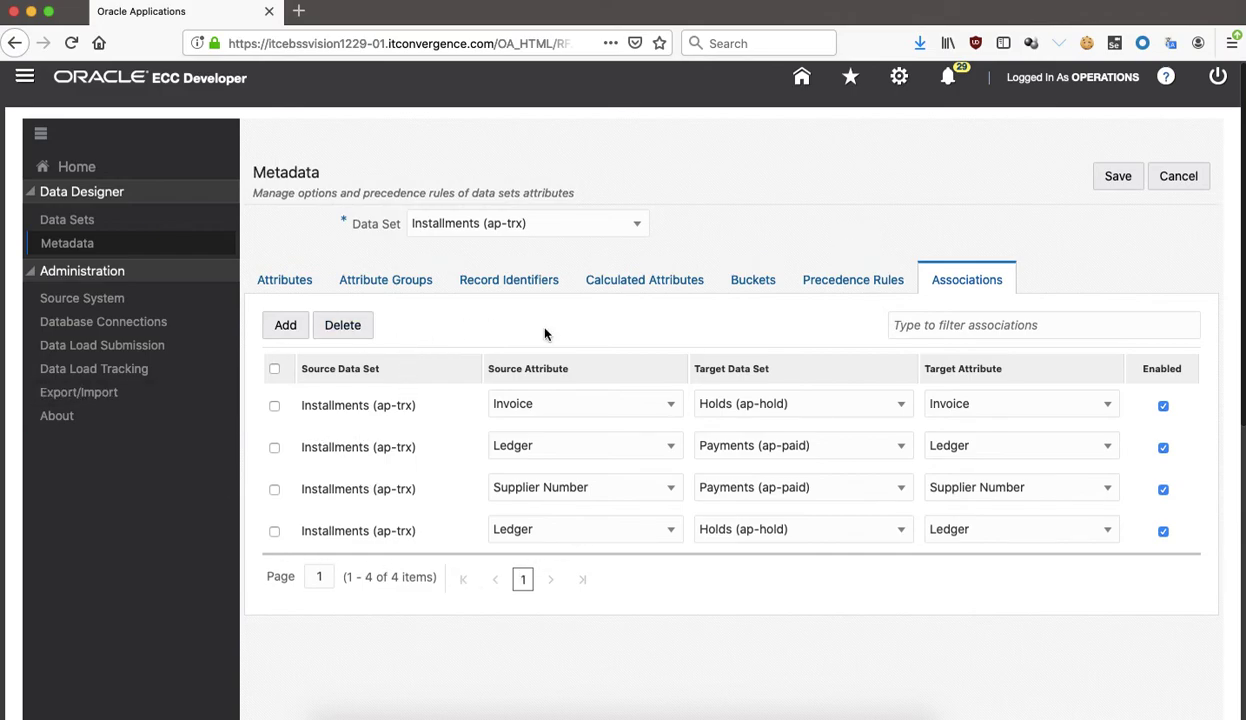
click(1192, 176)
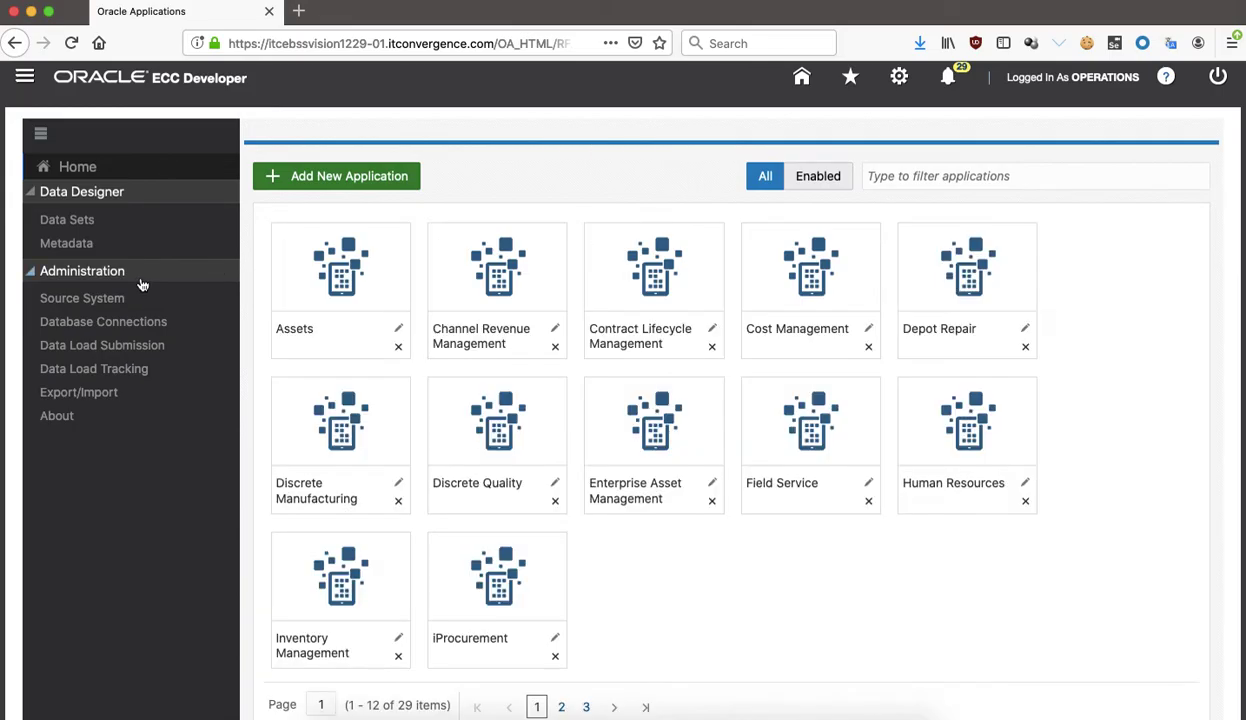
On the Data Load Submission page, choose the Payables application and the Installments (ap-trx) data set, and review the available load types.
click(110, 298)
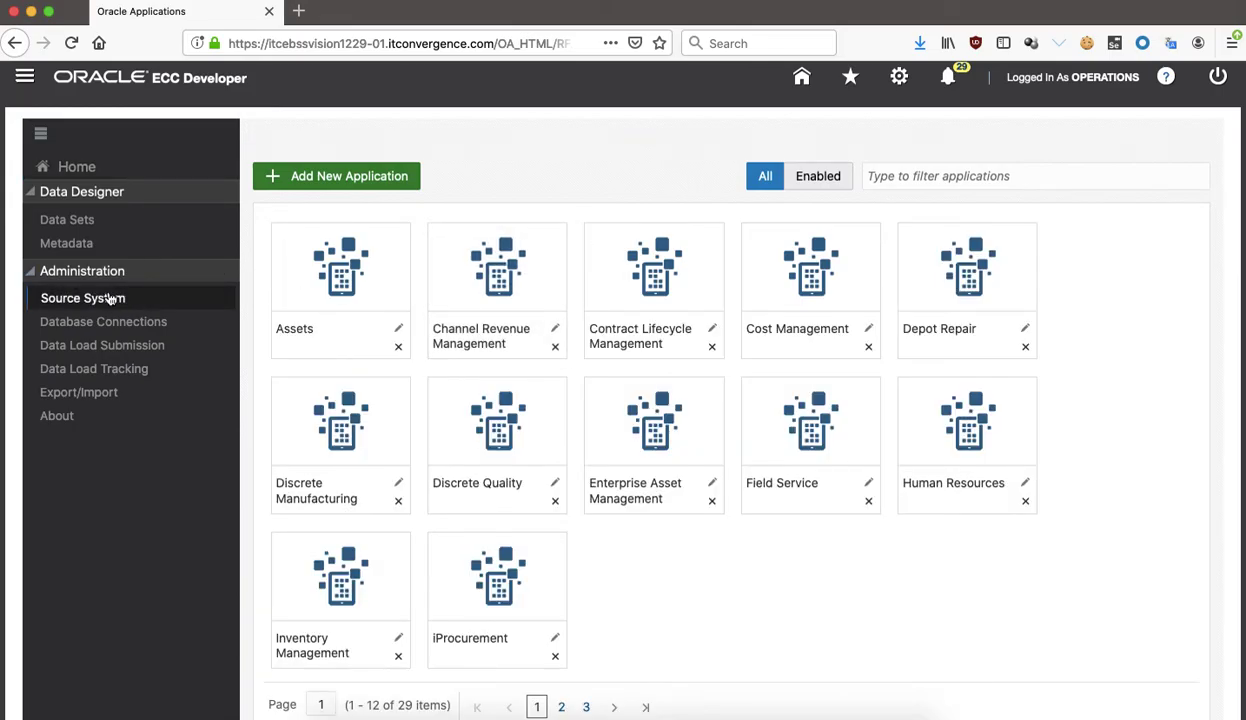
click(155, 350)
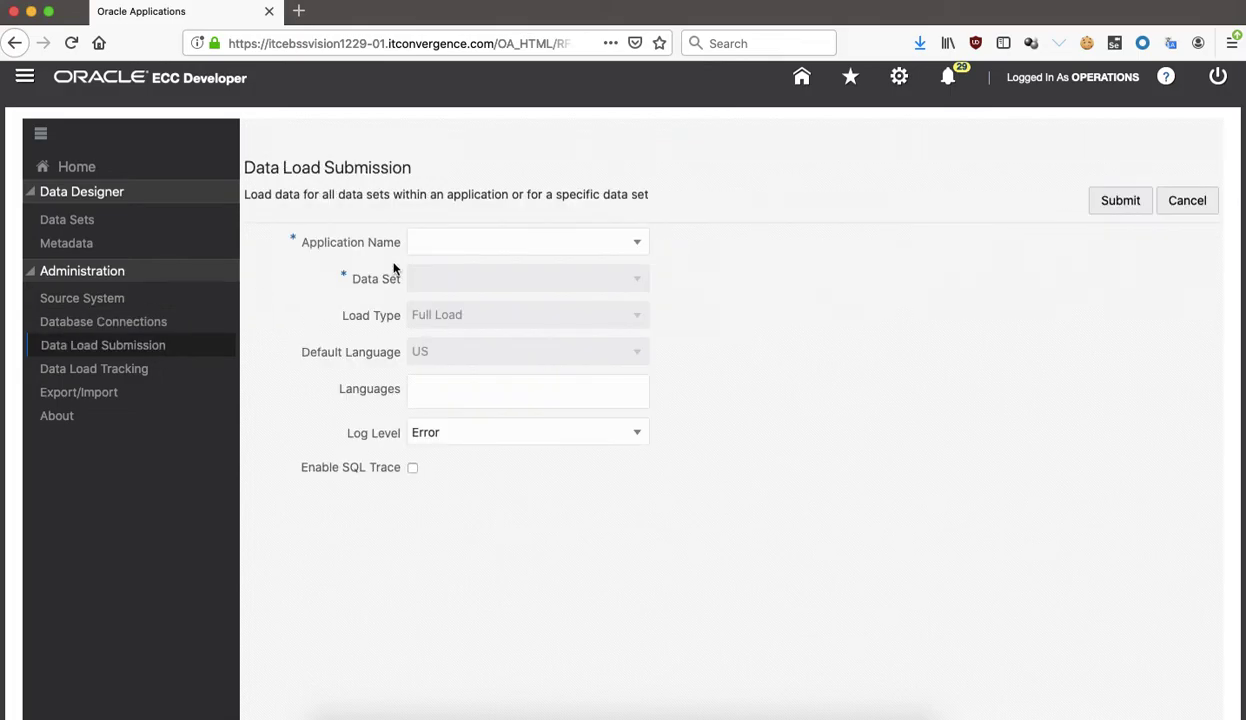
click(640, 243)
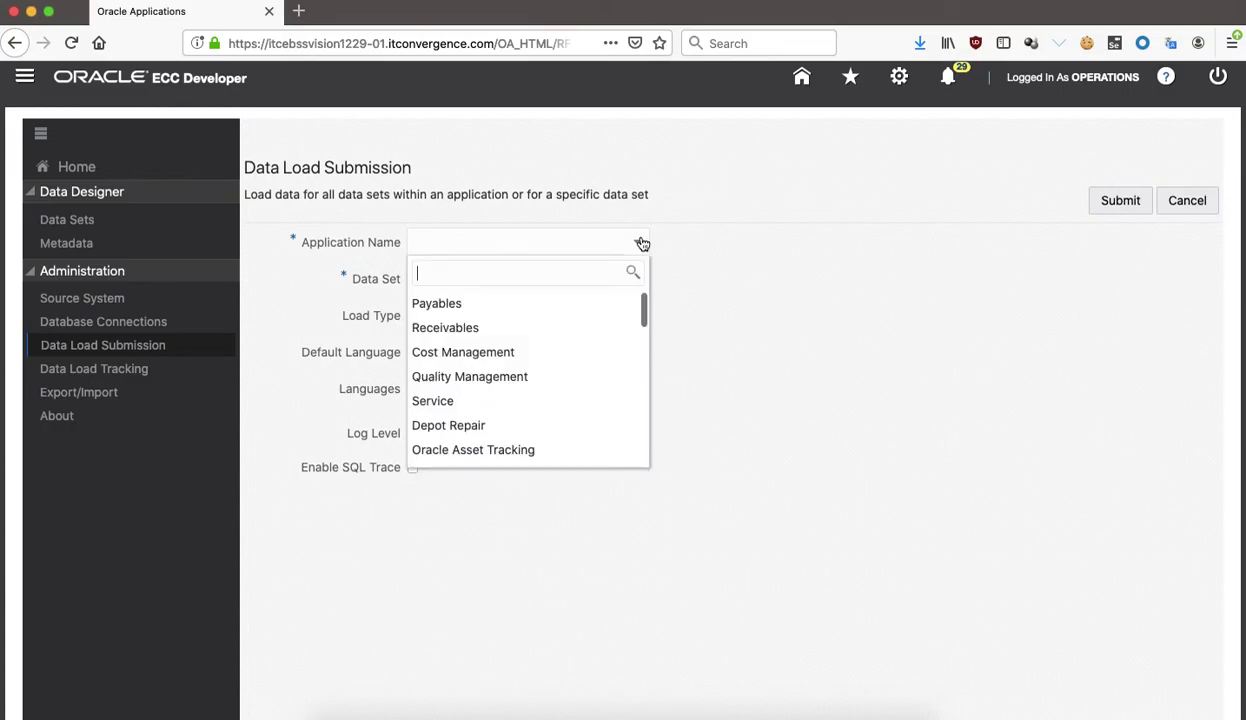
click(584, 306)
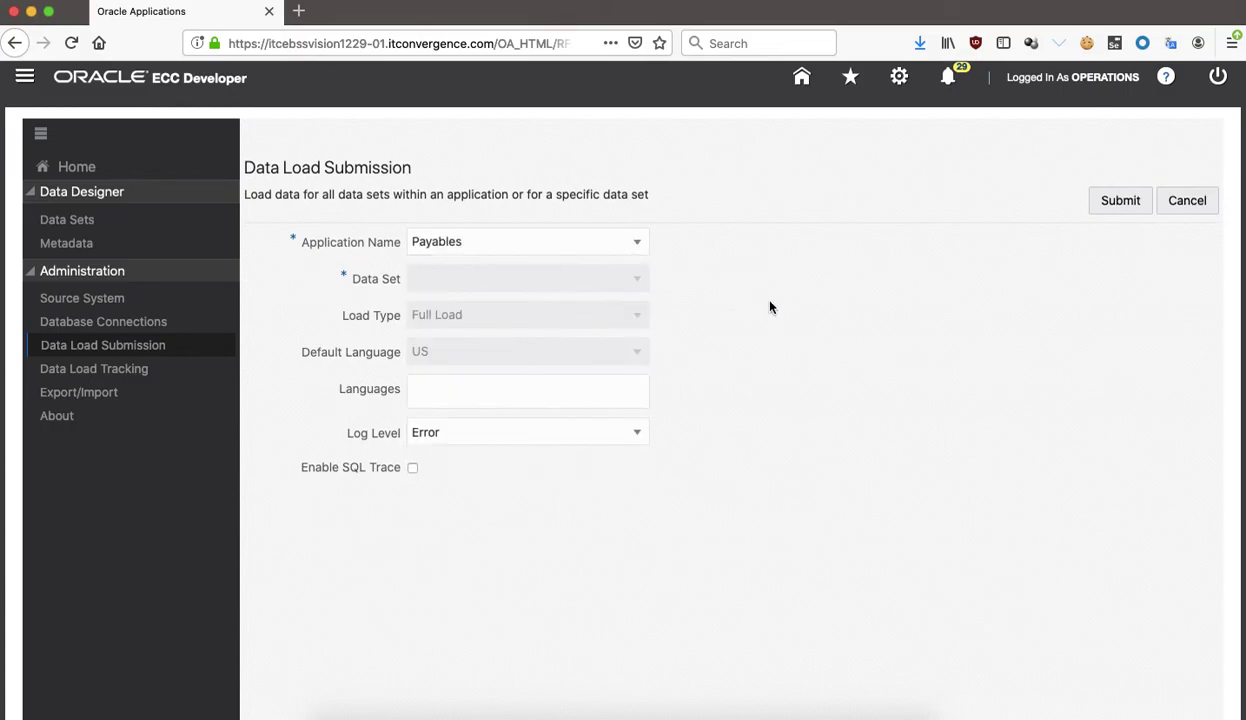
click(637, 280)
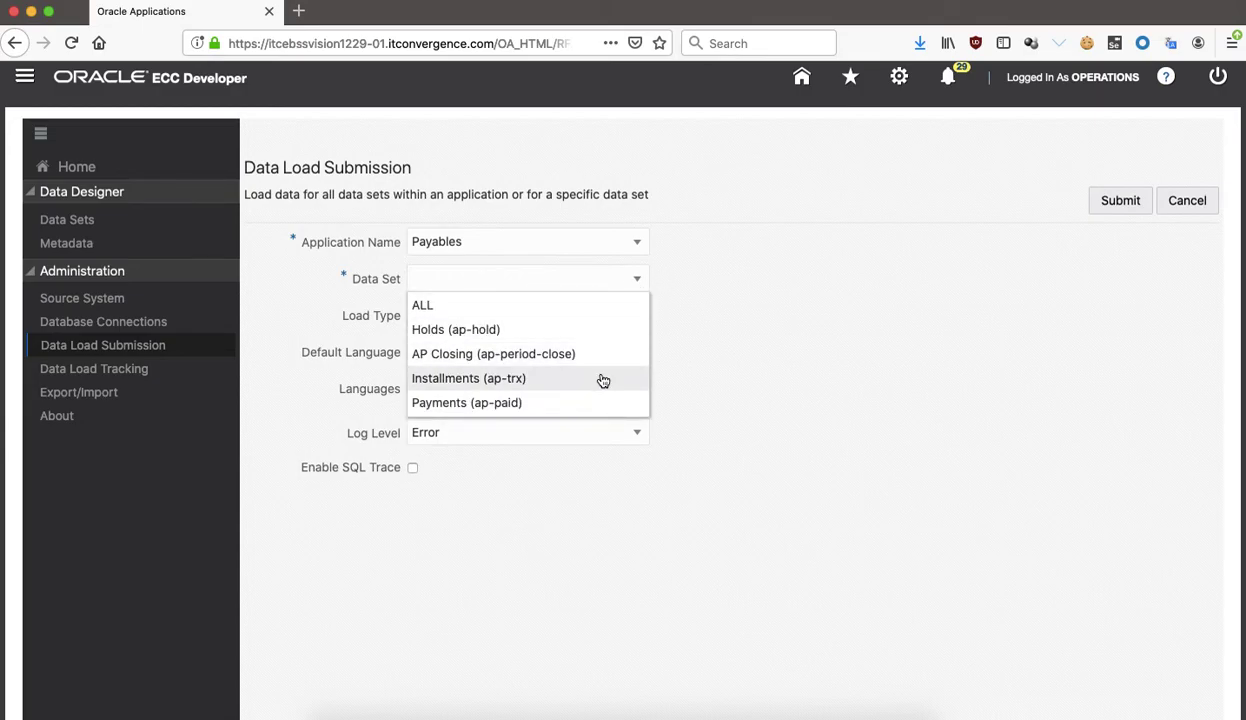
click(598, 378)
click(633, 317)
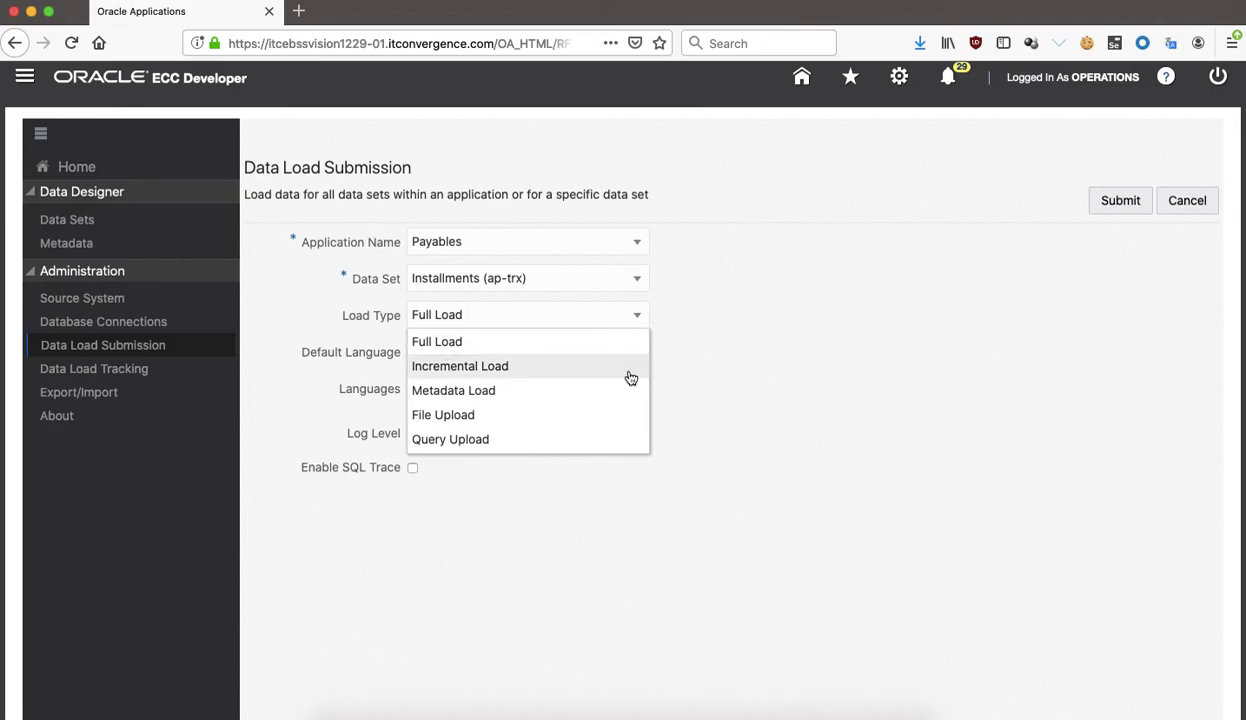
click(797, 357)
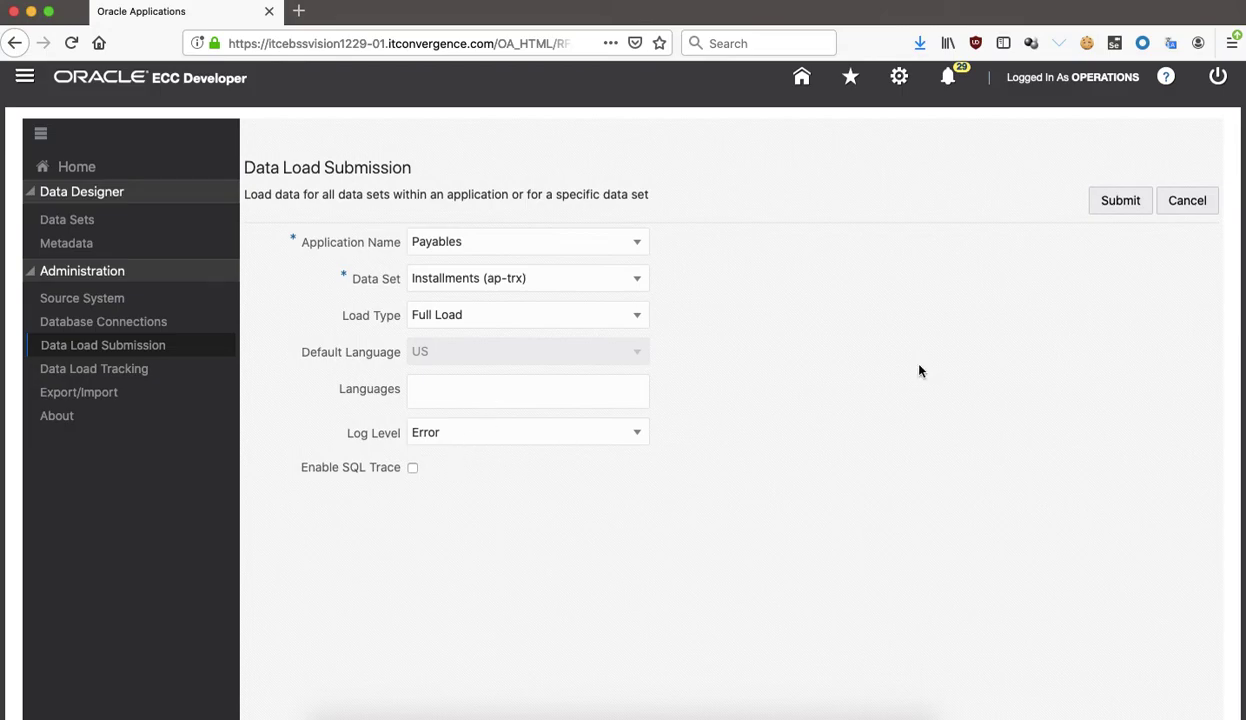
View the Export/Import page for application definitions, and leave ECC Developer for the E-Business Suite home page.
click(90, 395)
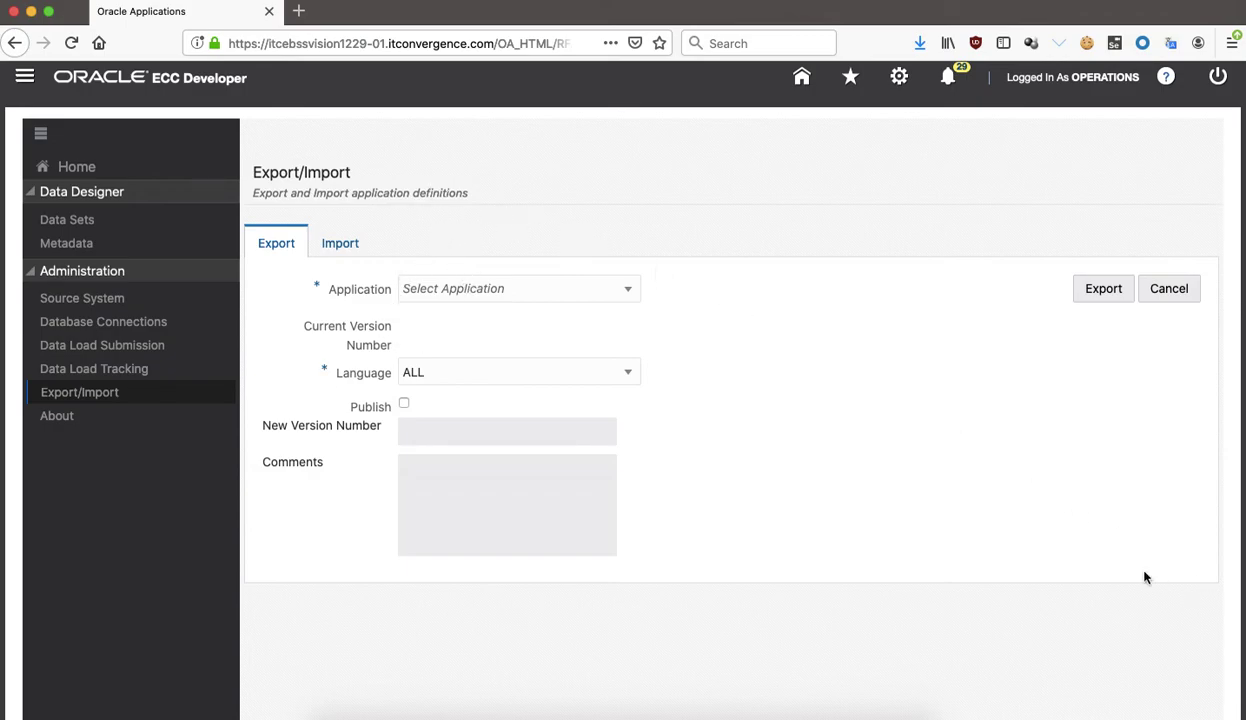
click(80, 168)
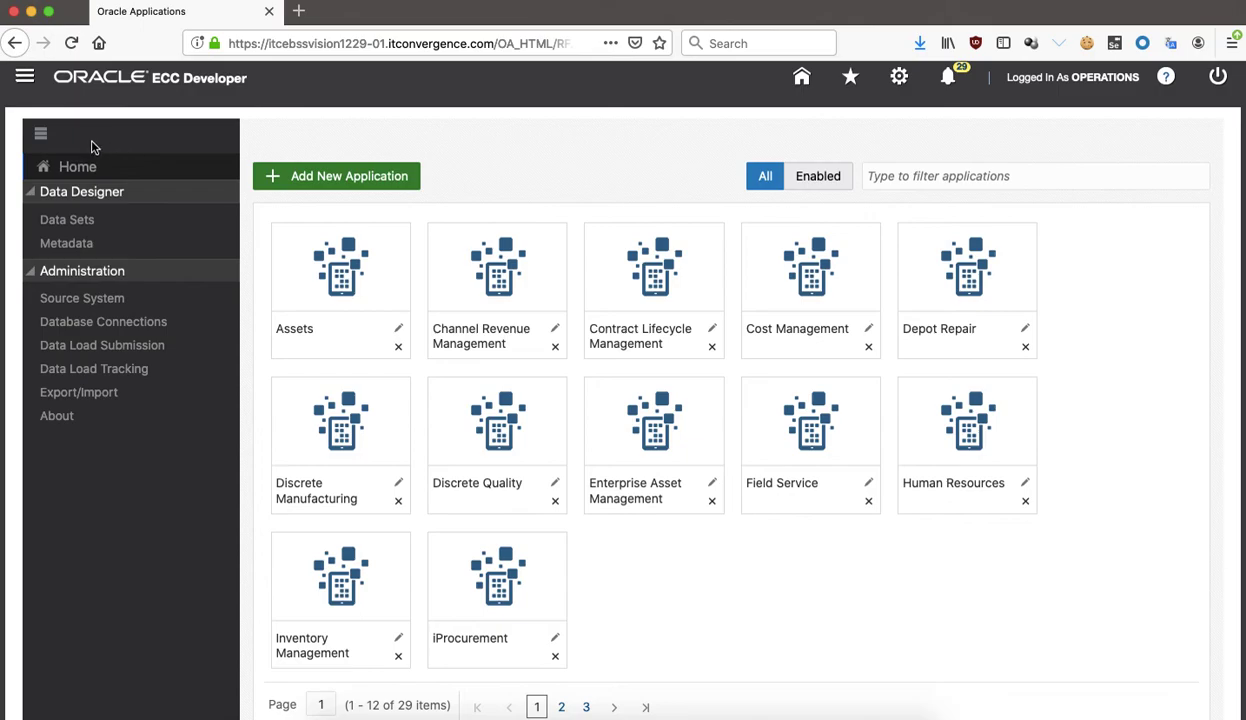
click(802, 80)
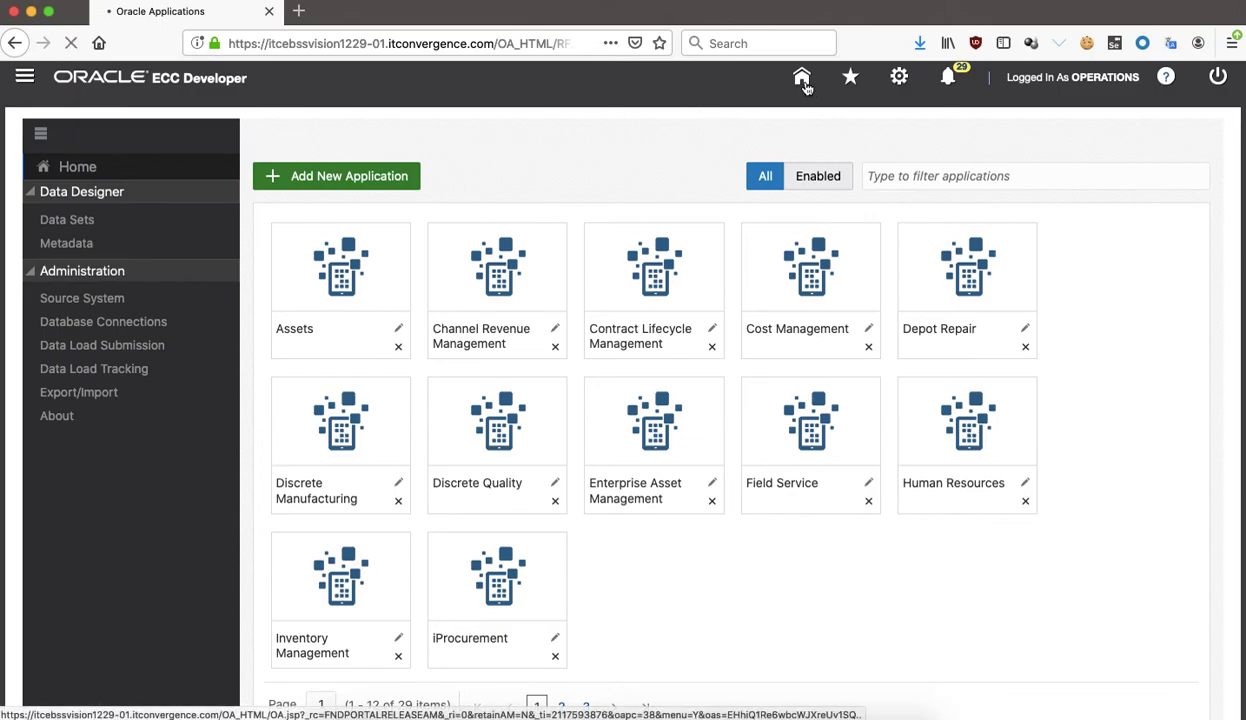